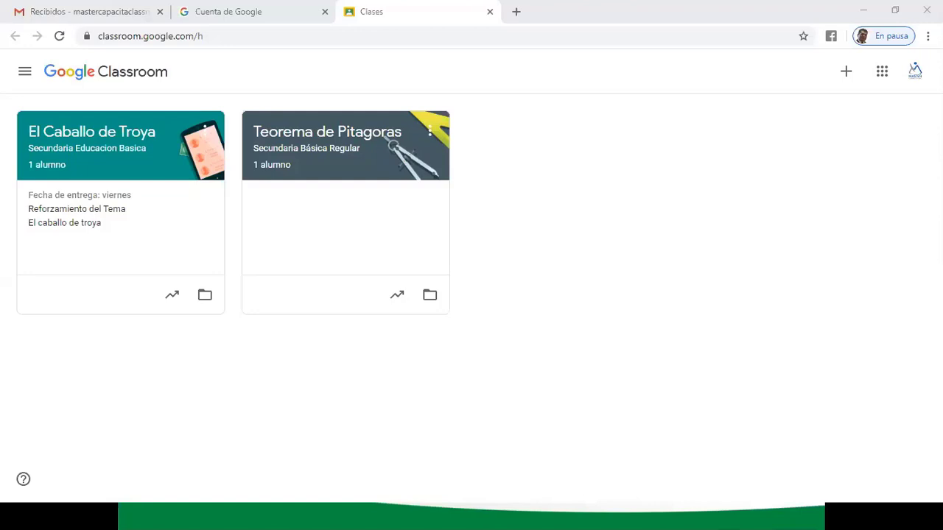
# - Show the join-or-create class menu from the + button on the Classroom home page
pyautogui.click(723, 148)
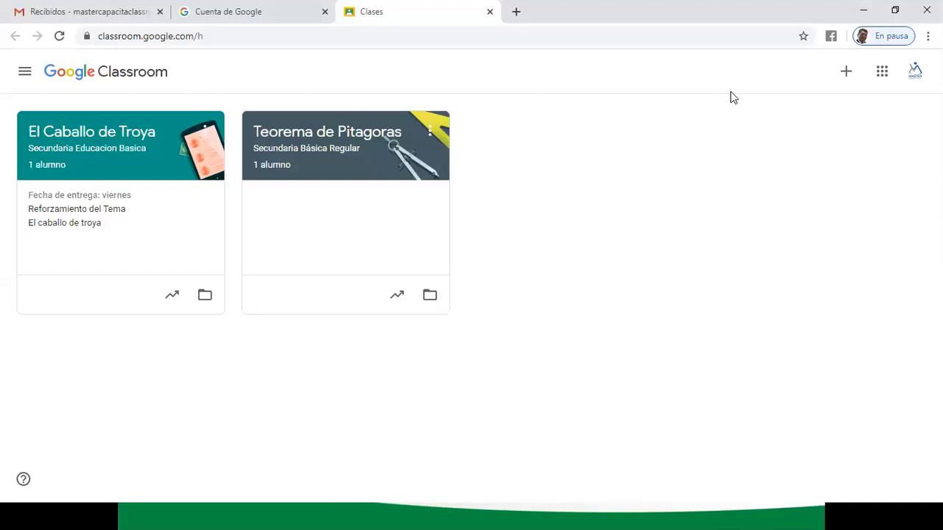
pyautogui.click(847, 74)
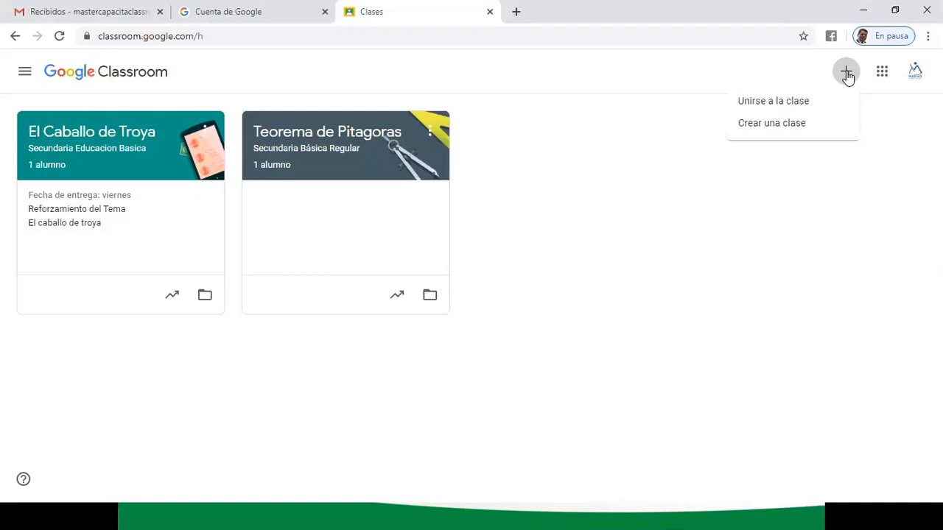
pyautogui.click(780, 102)
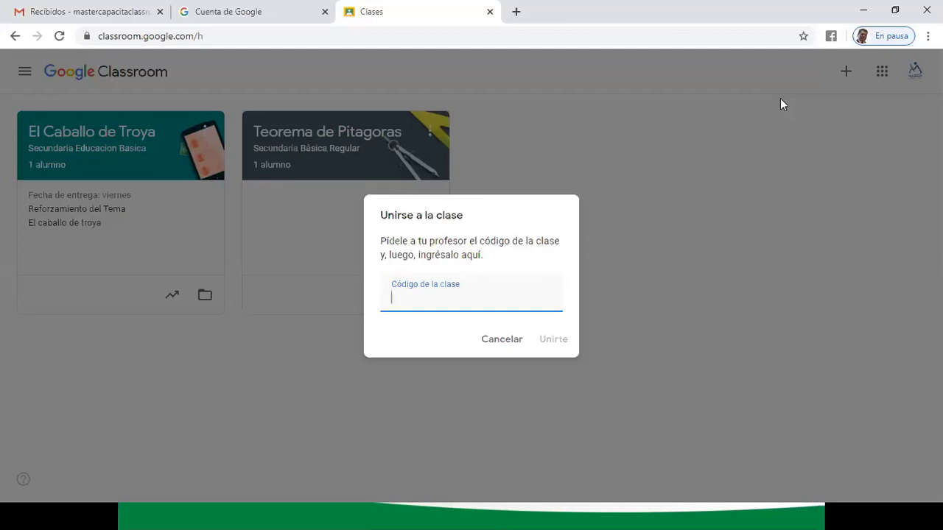
pyautogui.click(506, 341)
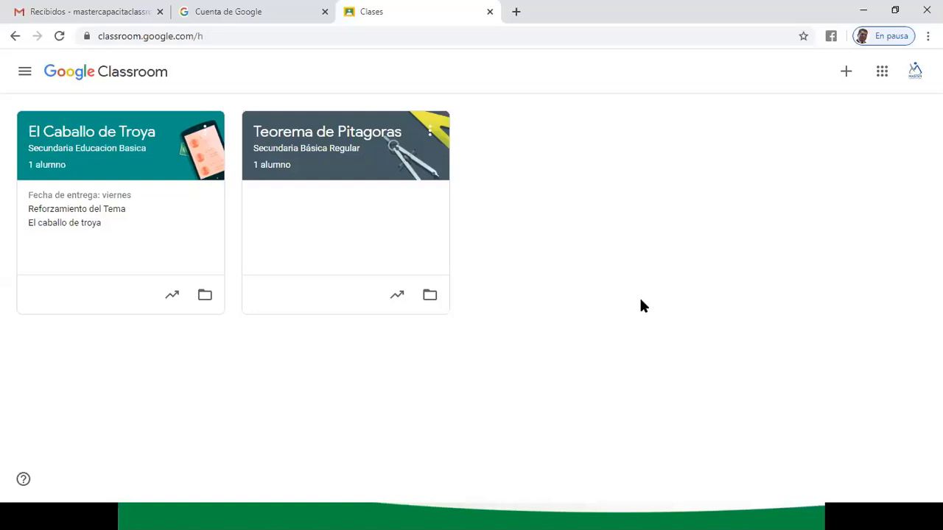
# - Choose 'Crear una clase' from the + menu to bring up the school-usage notice
pyautogui.click(847, 76)
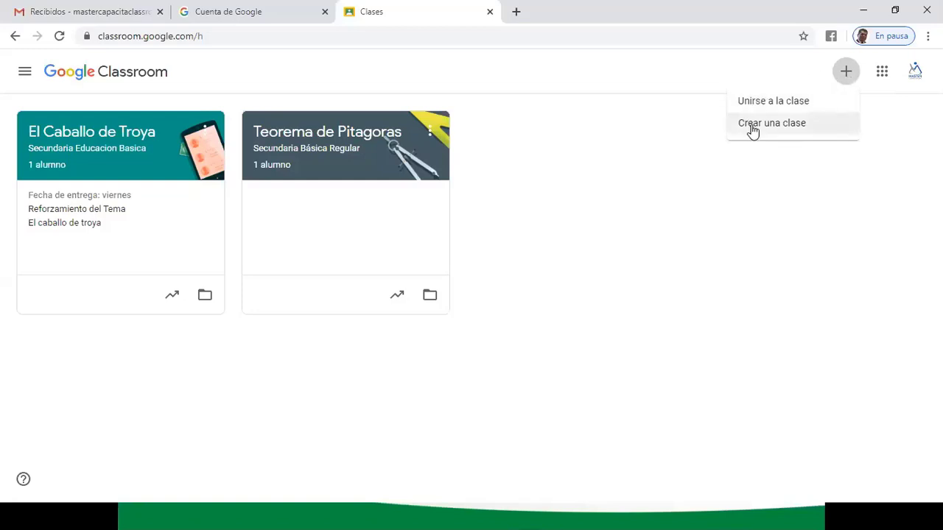
pyautogui.click(752, 129)
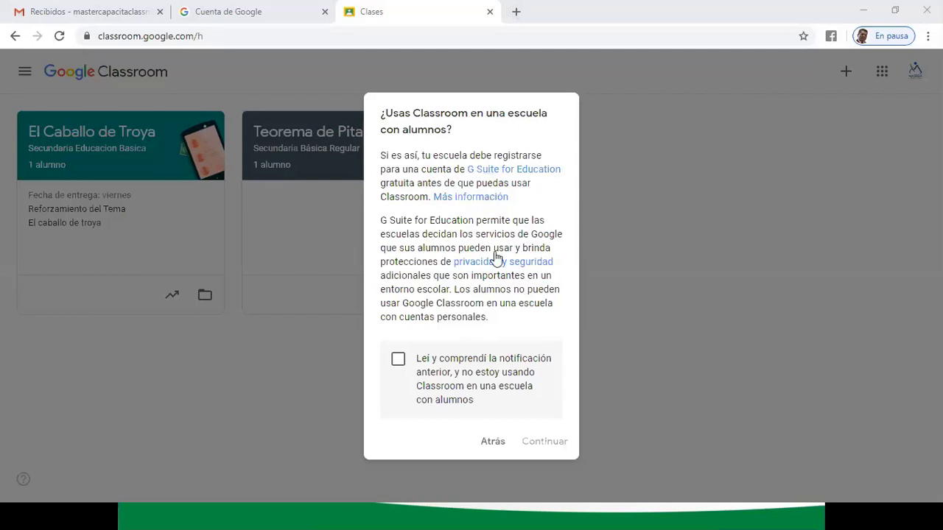
# - Tick the G Suite for Education acknowledgement and continue to the Crear una clase form
pyautogui.click(398, 362)
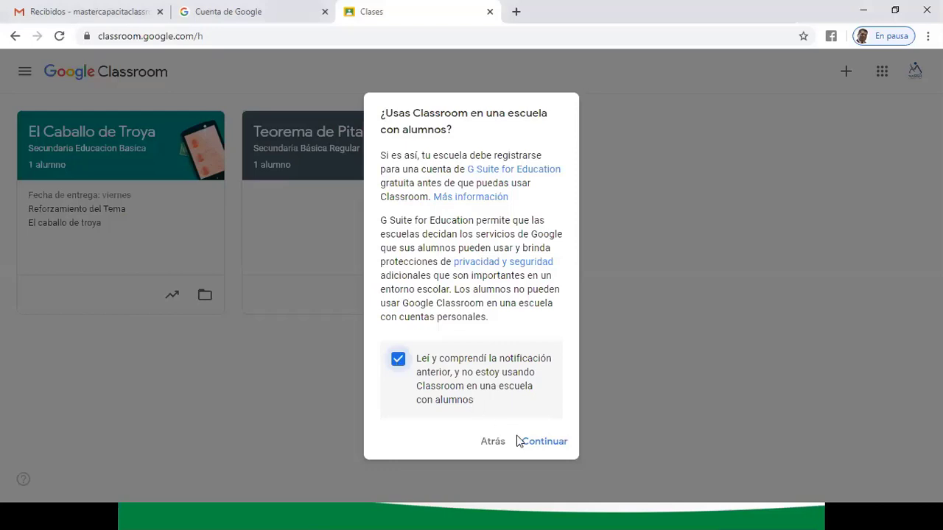
pyautogui.click(399, 364)
pyautogui.click(409, 362)
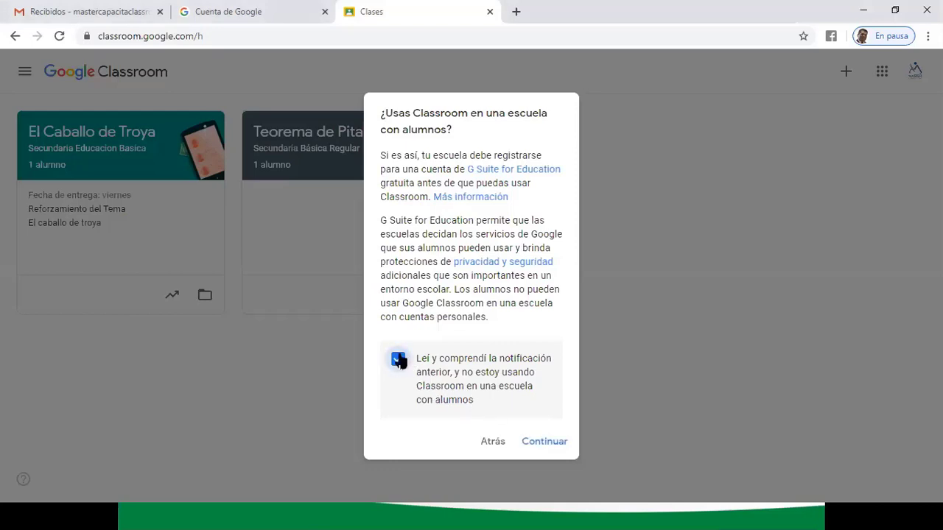
pyautogui.click(557, 444)
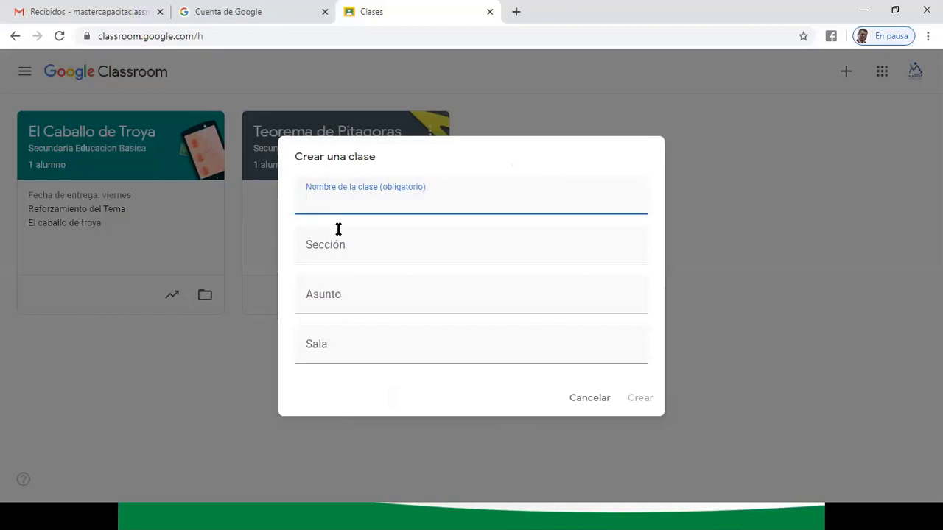
pyautogui.click(329, 260)
pyautogui.click(325, 295)
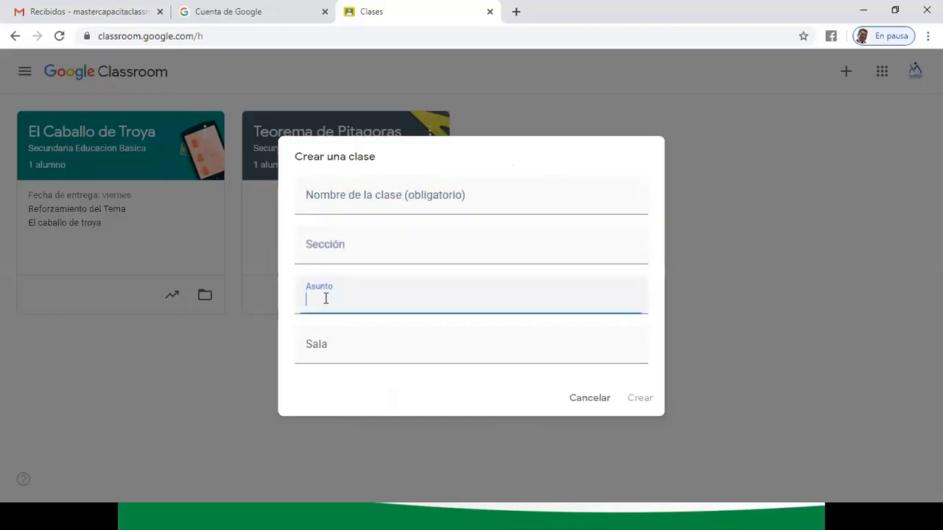
pyautogui.click(332, 342)
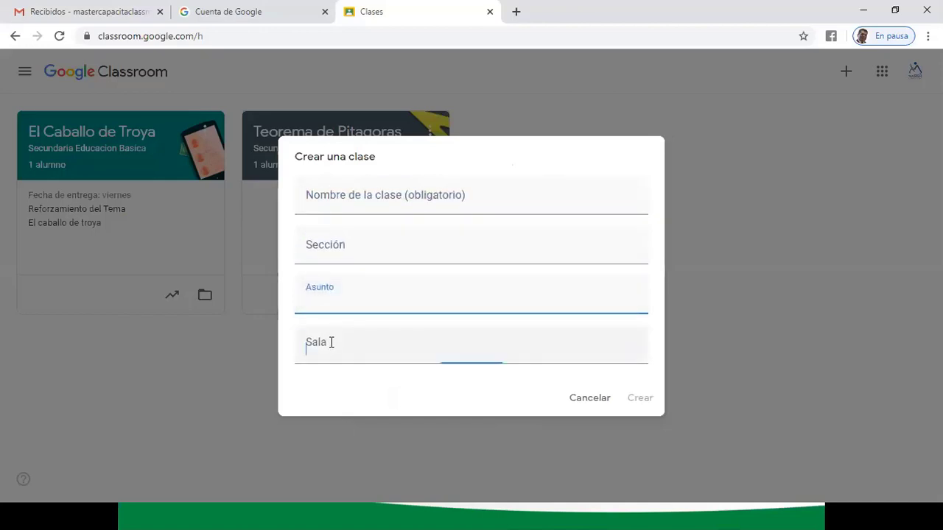
pyautogui.click(318, 196)
pyautogui.click(313, 250)
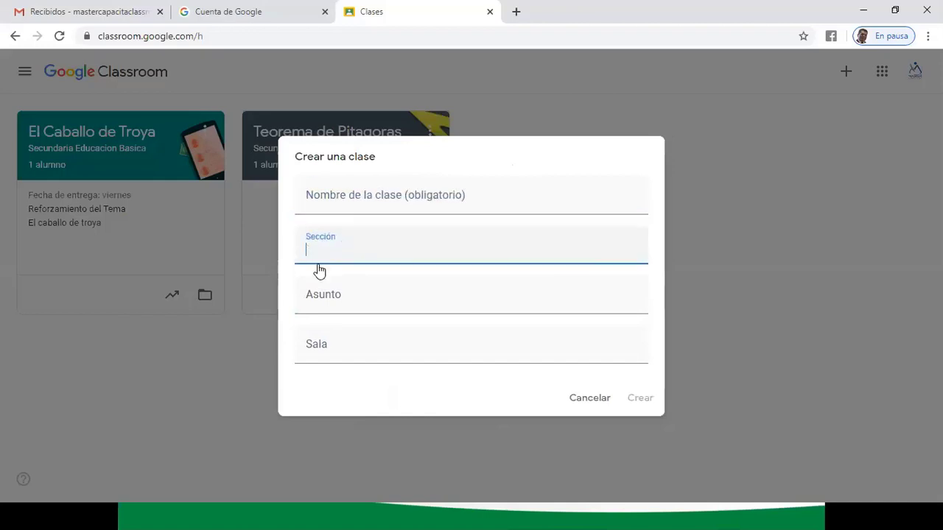
pyautogui.click(324, 301)
pyautogui.click(325, 337)
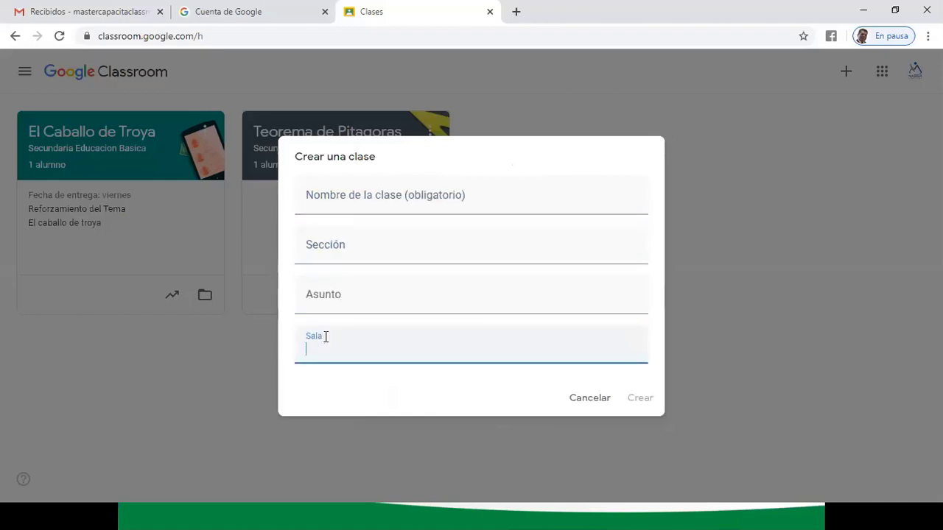
pyautogui.click(312, 201)
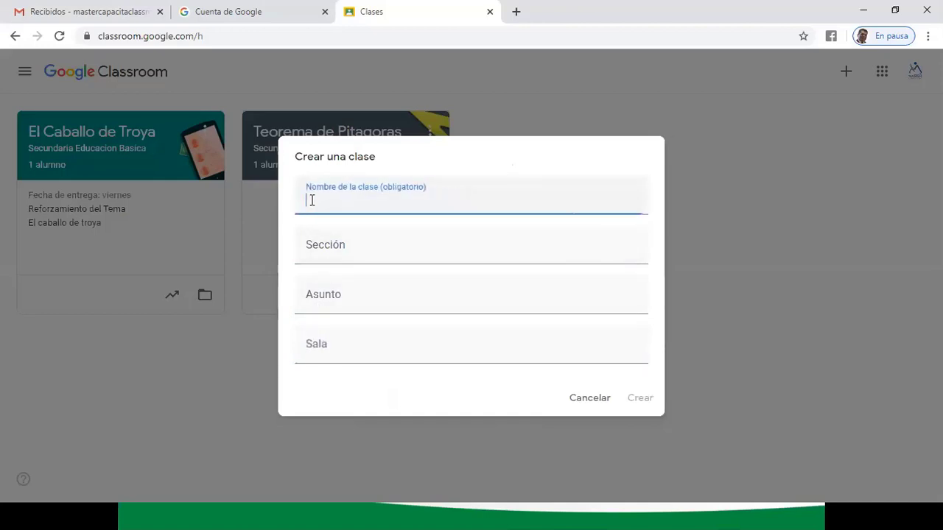
pyautogui.click(312, 245)
pyautogui.click(314, 293)
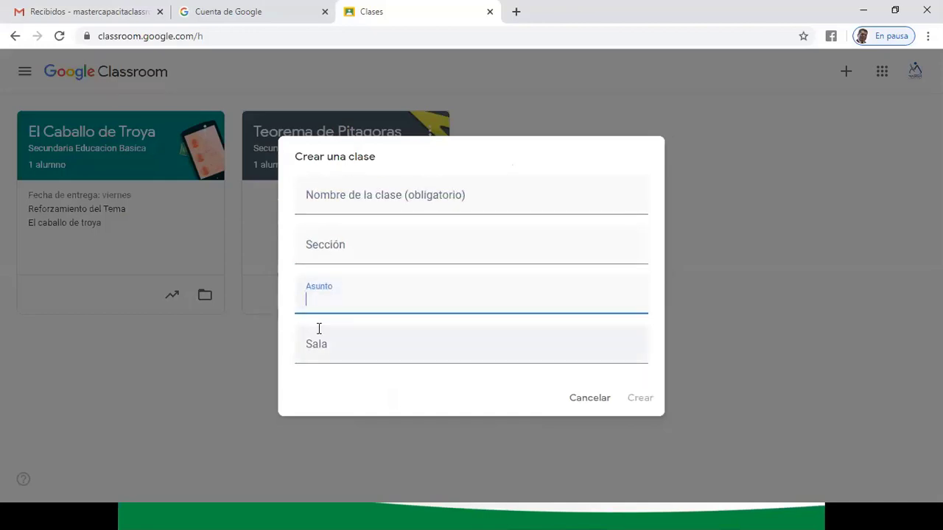
pyautogui.click(315, 337)
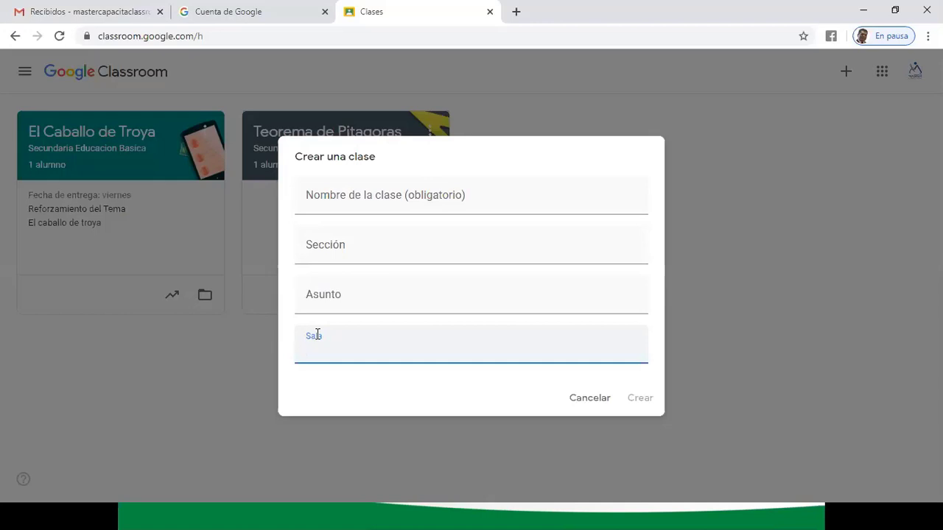
pyautogui.click(346, 195)
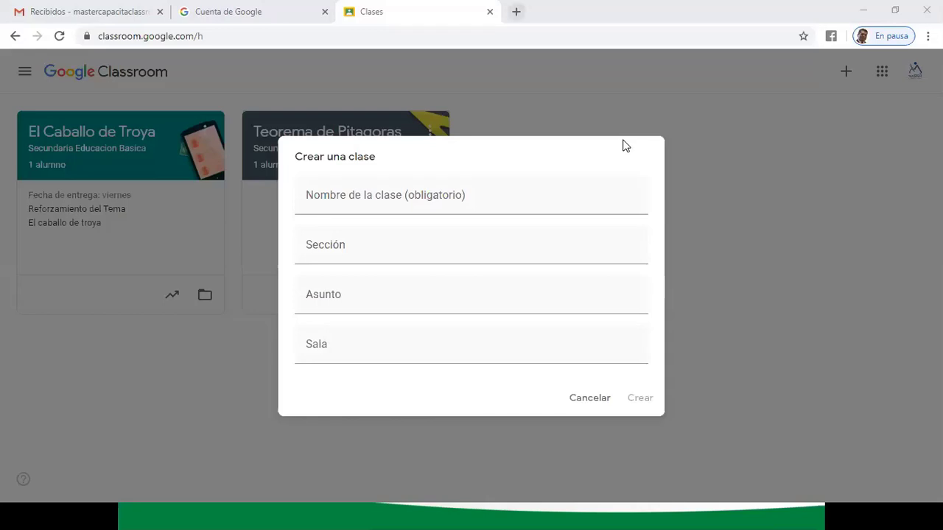
# - Name the class 'Herramientas de Google para la Educacion'
pyautogui.click(382, 190)
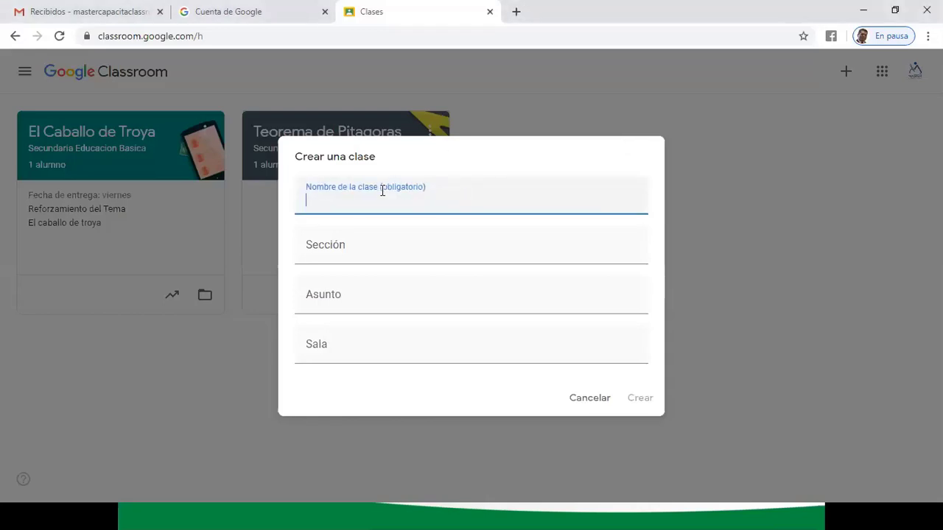
pyautogui.write('hE')
pyautogui.press('Num_Lock')
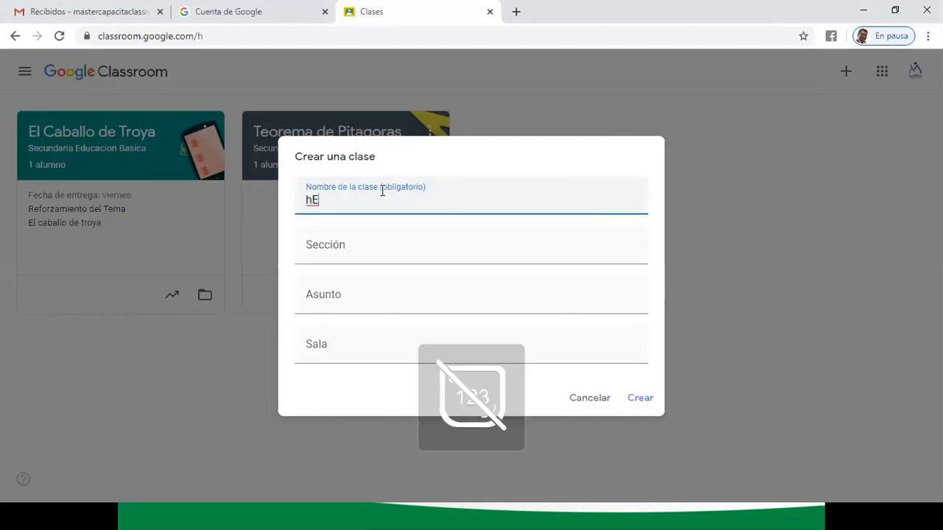
pyautogui.press('BackSpace')
pyautogui.press('BackSpace')
pyautogui.write('H')
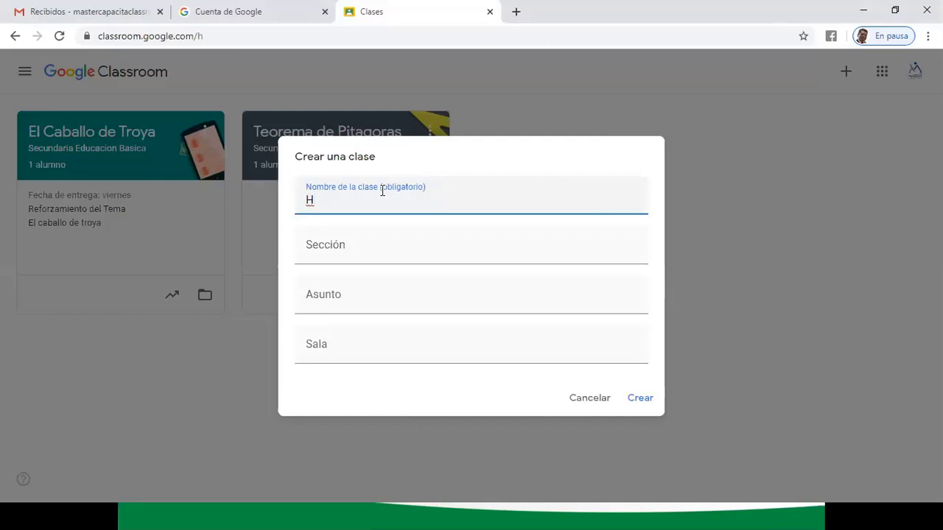
pyautogui.write('erramientas de Google ')
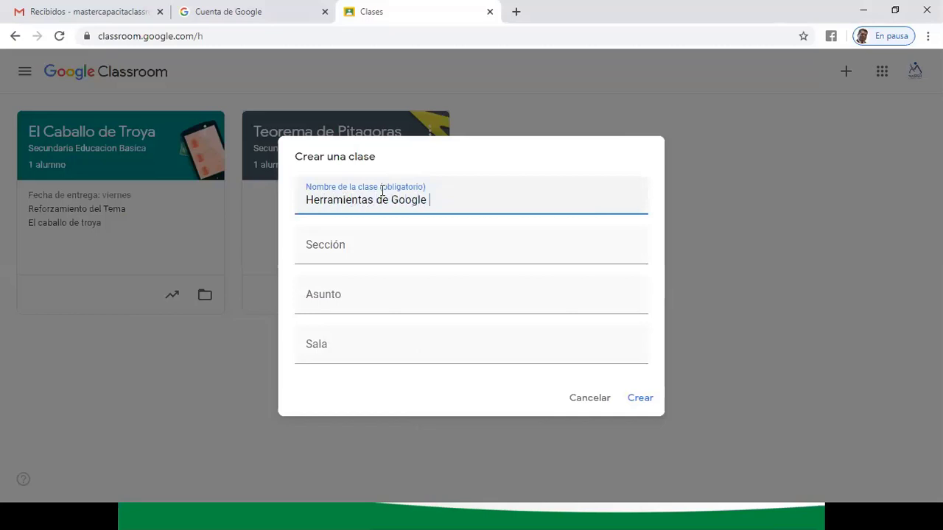
pyautogui.write('para la Educacion')
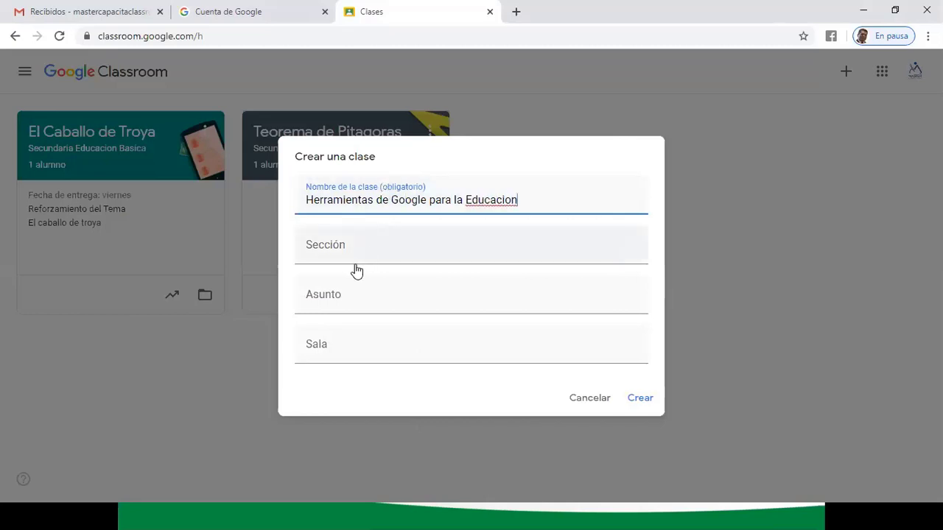
# - Enter section 'Secundaria Educación Básica', fixing both accents with spelling suggestions
pyautogui.click(344, 243)
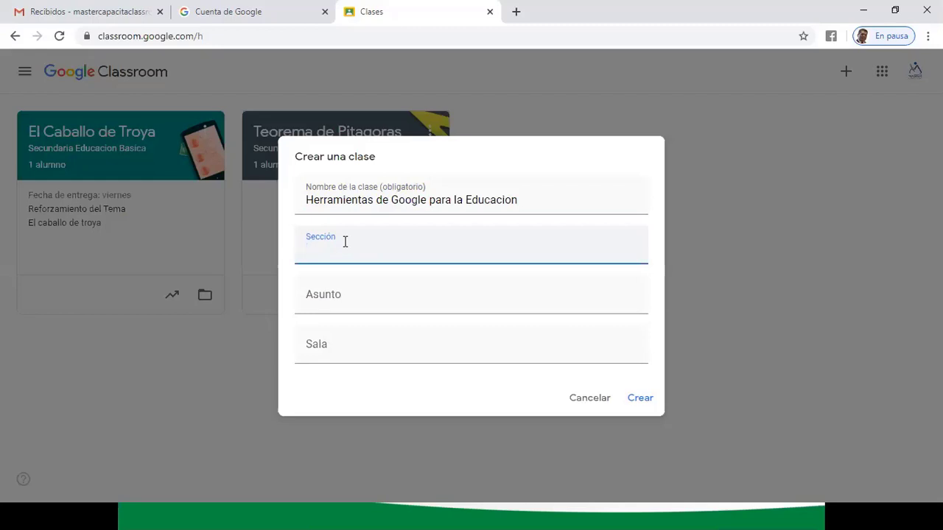
pyautogui.write('Secundaria Educacion B')
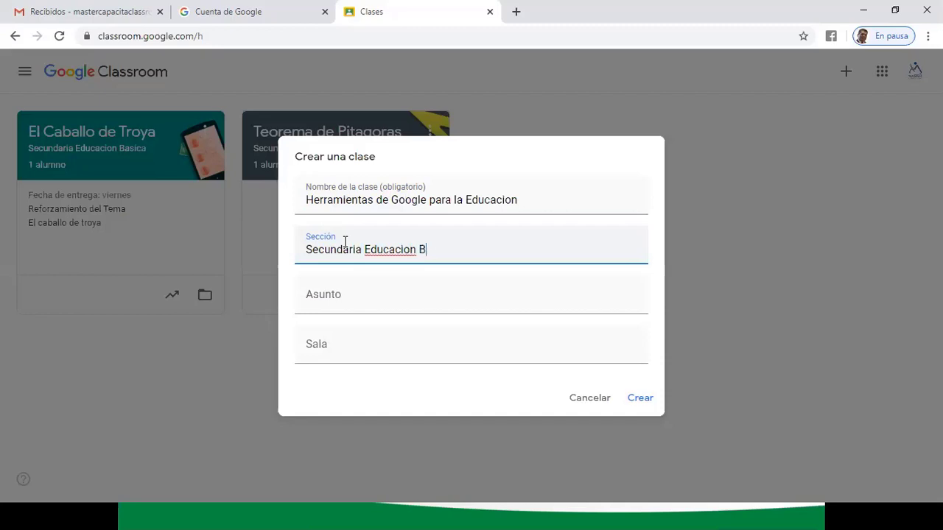
pyautogui.write('asica')
pyautogui.rightClick(407, 251)
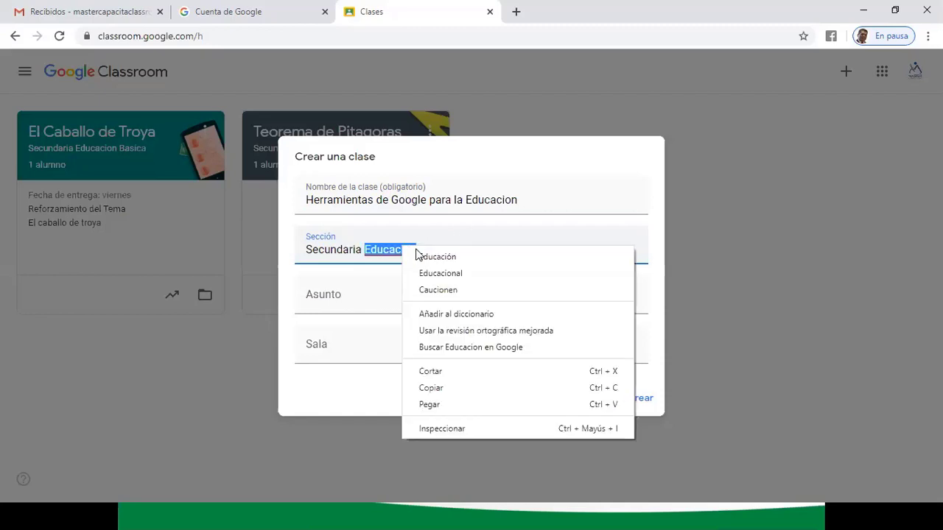
pyautogui.click(416, 255)
pyautogui.rightClick(433, 250)
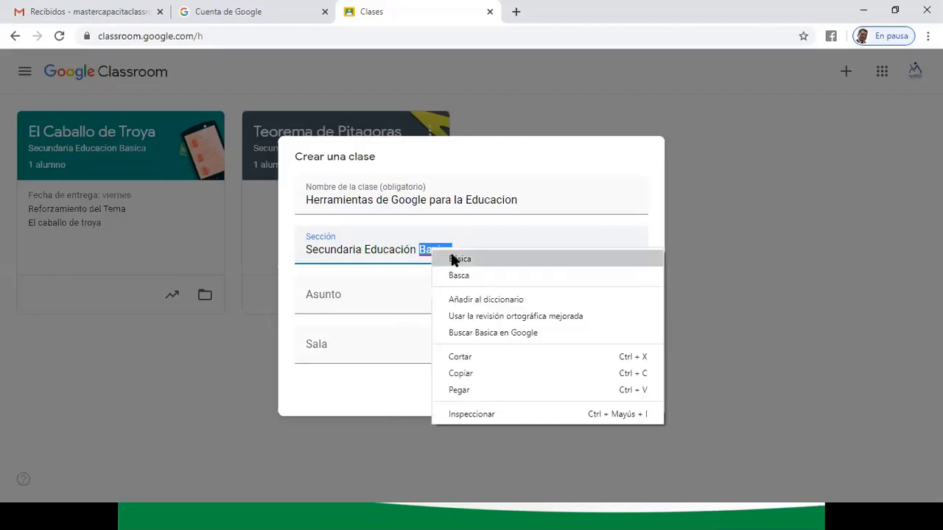
pyautogui.click(454, 260)
pyautogui.click(354, 289)
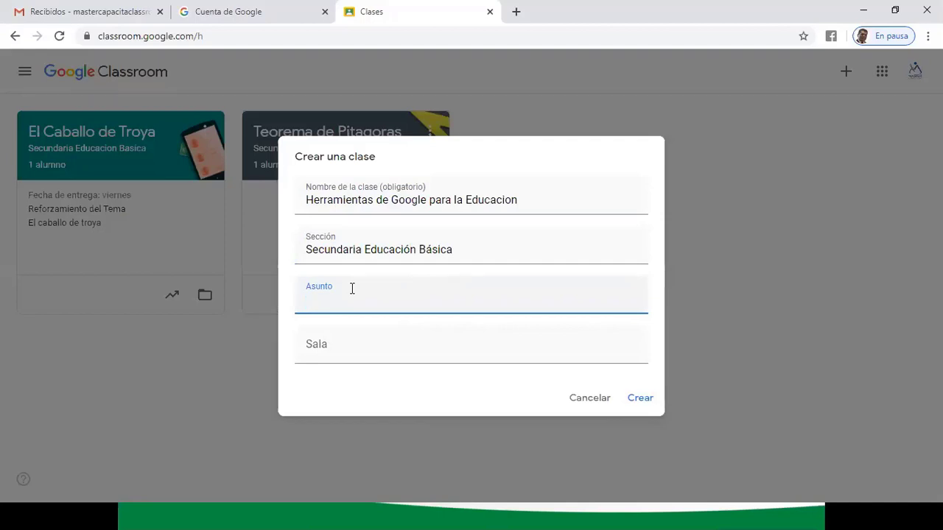
# - Fill in Asunto 'Personal Social' and Sala '1'
pyautogui.write('Personal Social')
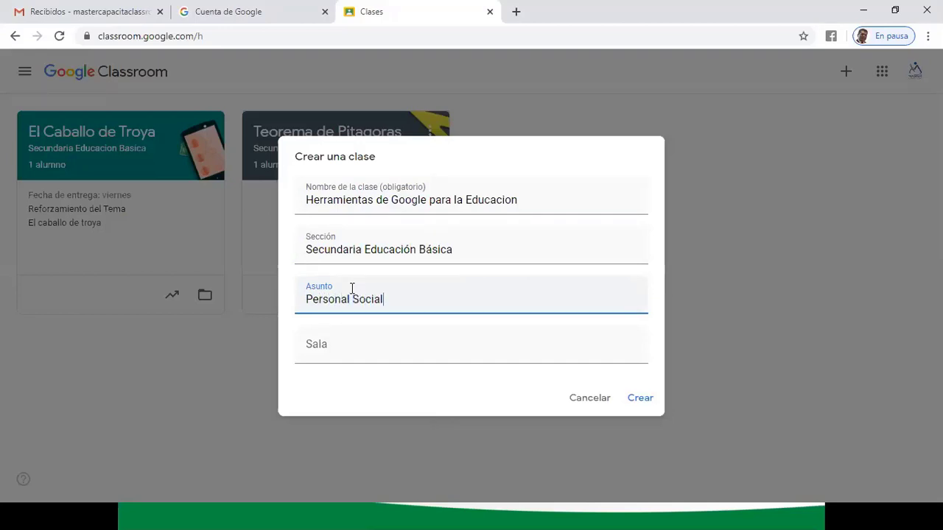
pyautogui.click(337, 347)
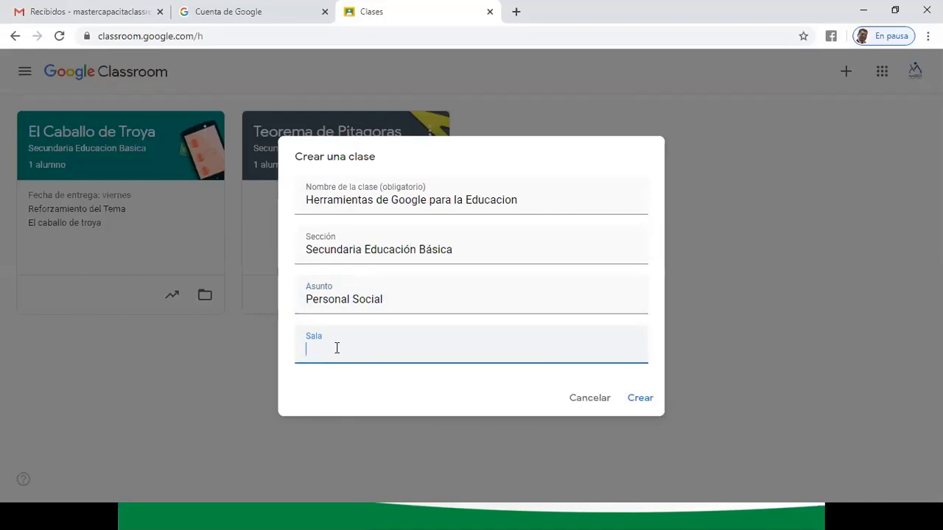
pyautogui.write('1')
# - Check the name, section, subject and room entries, then create the class with Crear
pyautogui.moveTo(519, 200); pyautogui.dragTo(306, 209)
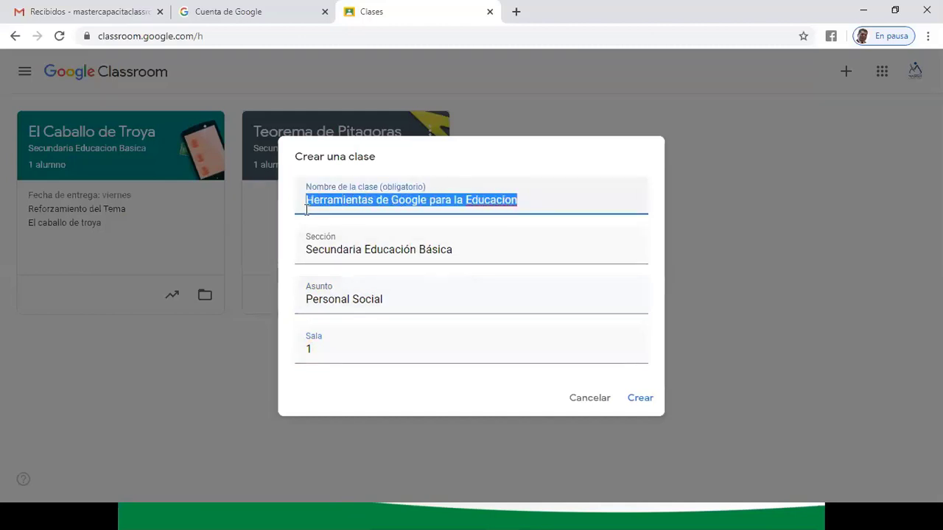
pyautogui.moveTo(455, 249); pyautogui.dragTo(306, 250)
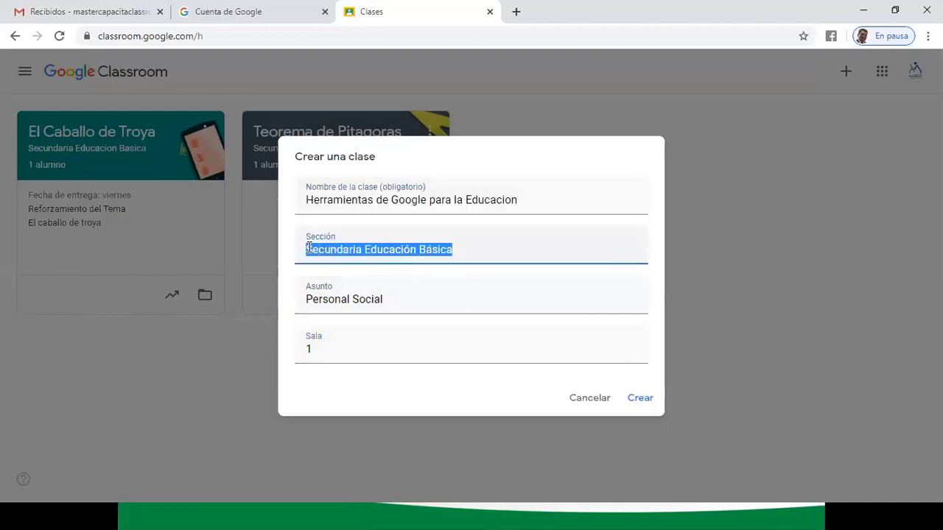
pyautogui.click(384, 247)
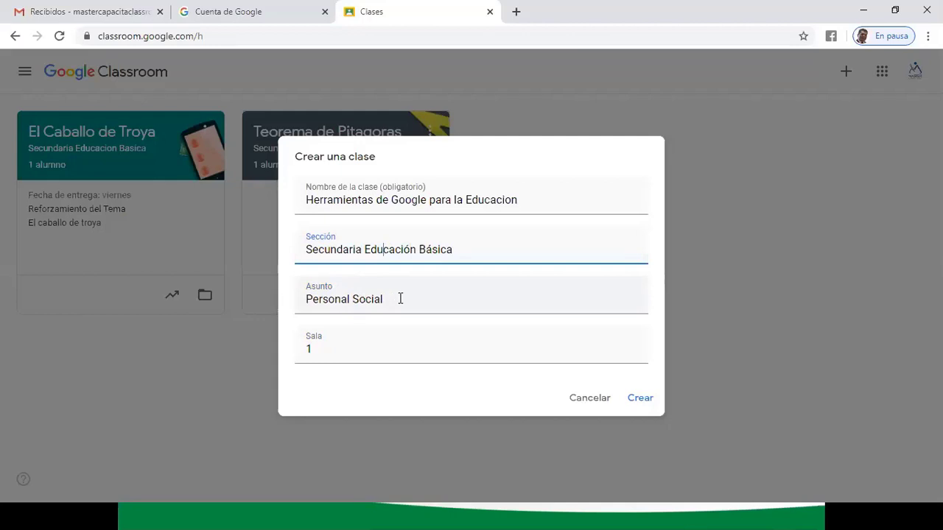
pyautogui.moveTo(394, 298); pyautogui.dragTo(299, 298)
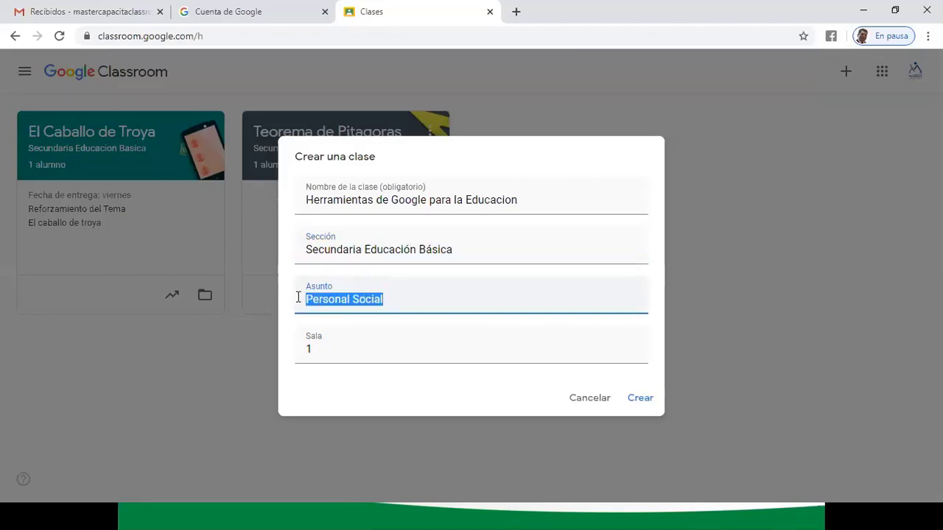
pyautogui.click(318, 343)
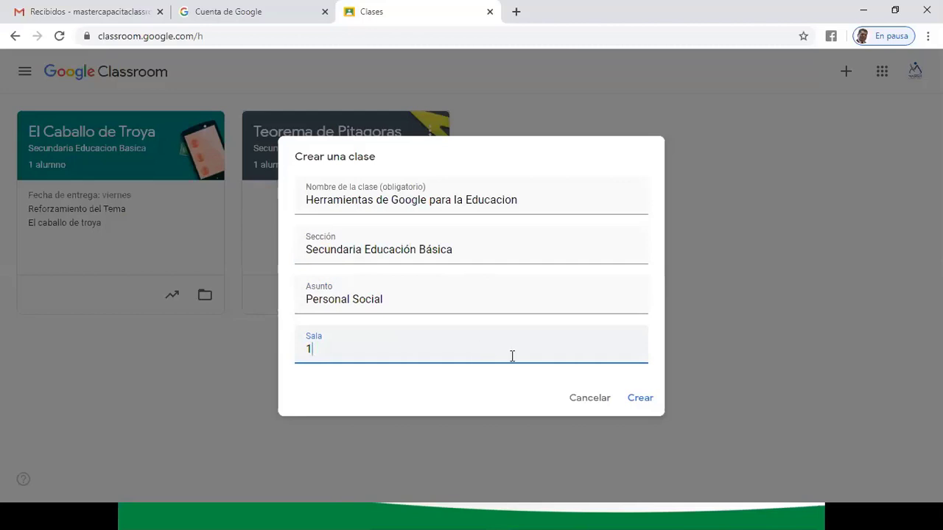
pyautogui.click(638, 398)
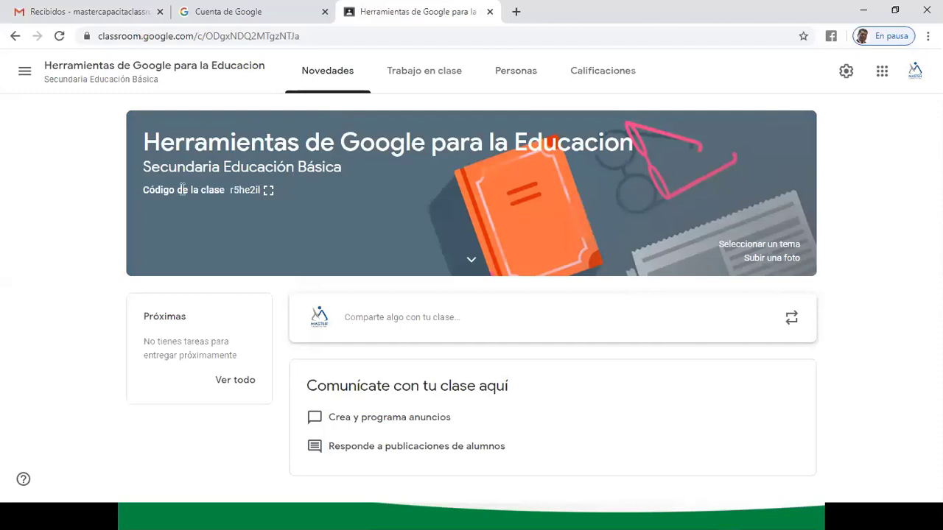
# - Highlight the banner's class title and its subtitle 'Secundaria Educación Básica'
pyautogui.moveTo(147, 137); pyautogui.dragTo(337, 159)
pyautogui.tripleClick(340, 161)
pyautogui.click(232, 189)
pyautogui.moveTo(232, 189); pyautogui.dragTo(265, 193)
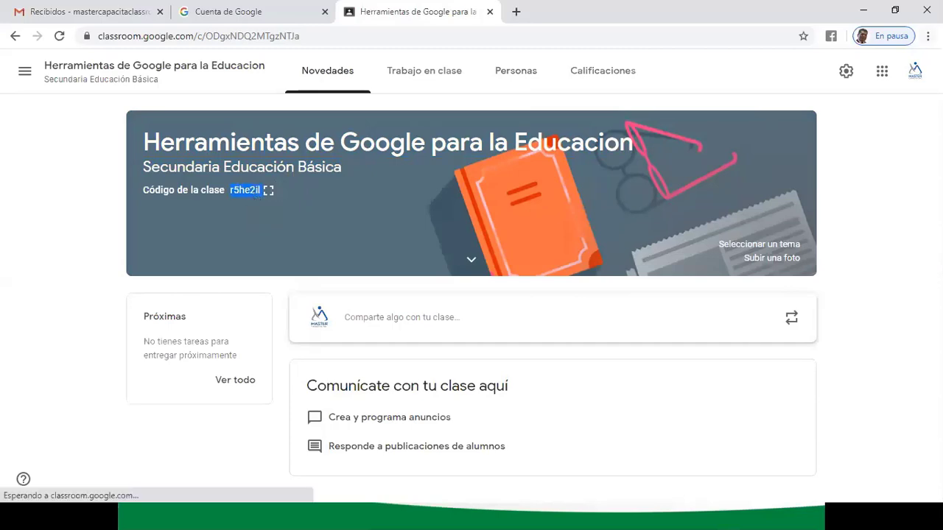
pyautogui.click(927, 36)
pyautogui.click(886, 164)
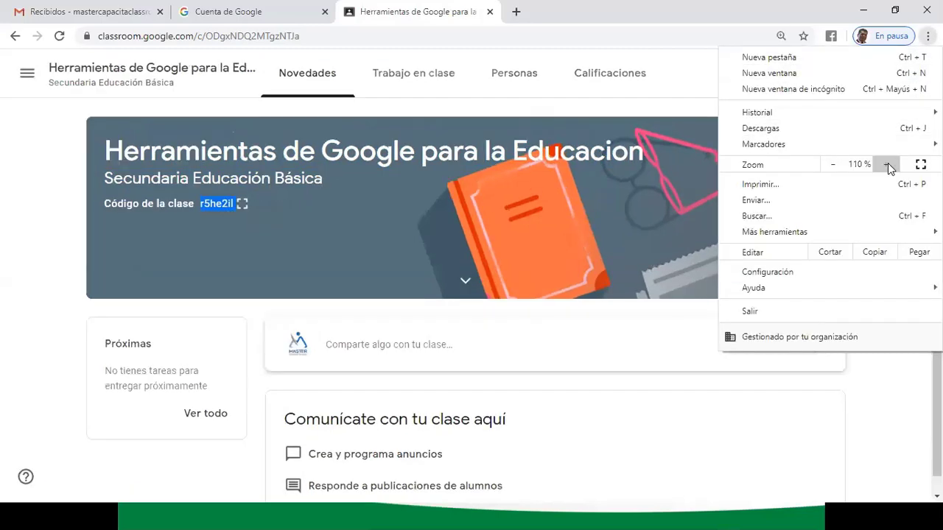
pyautogui.click(887, 163)
pyautogui.click(887, 164)
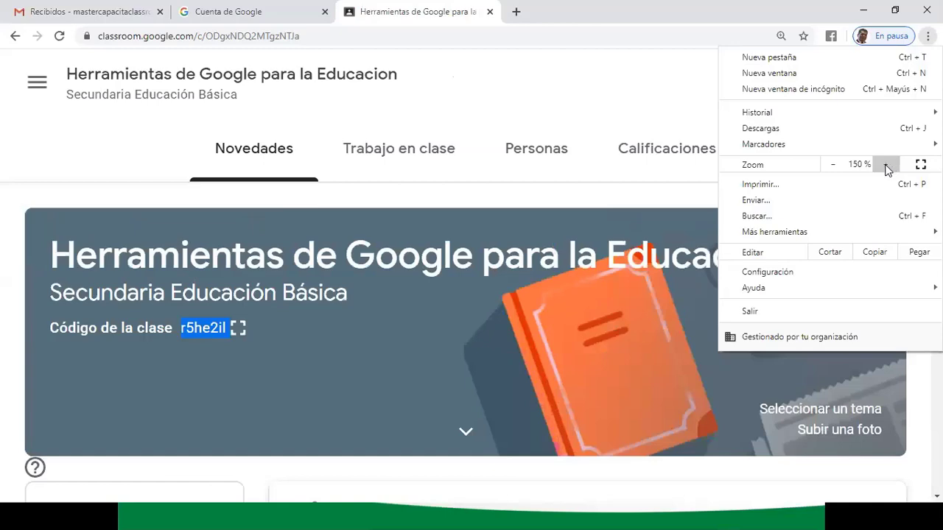
pyautogui.click(887, 164)
pyautogui.click(505, 375)
pyautogui.scroll(-1, 505, 375)
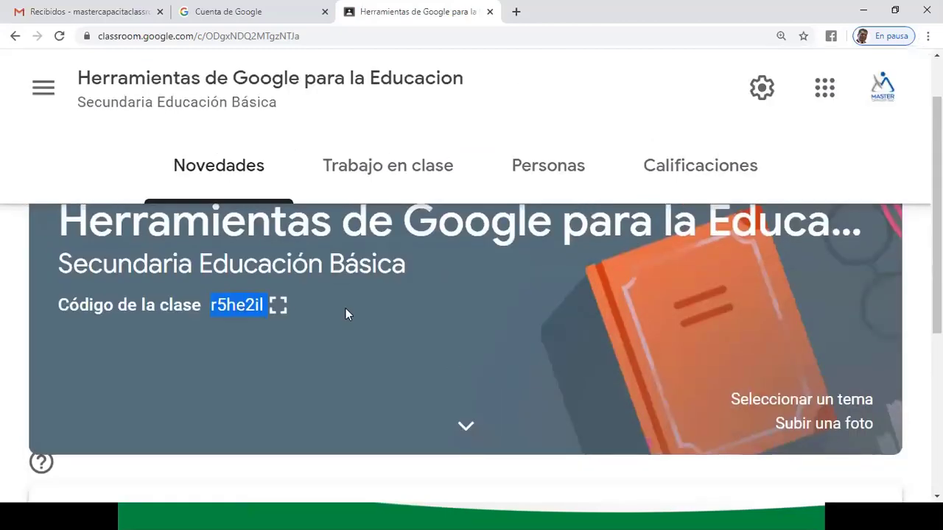
pyautogui.doubleClick(213, 307)
pyautogui.moveTo(210, 305); pyautogui.dragTo(259, 307)
pyautogui.click(927, 36)
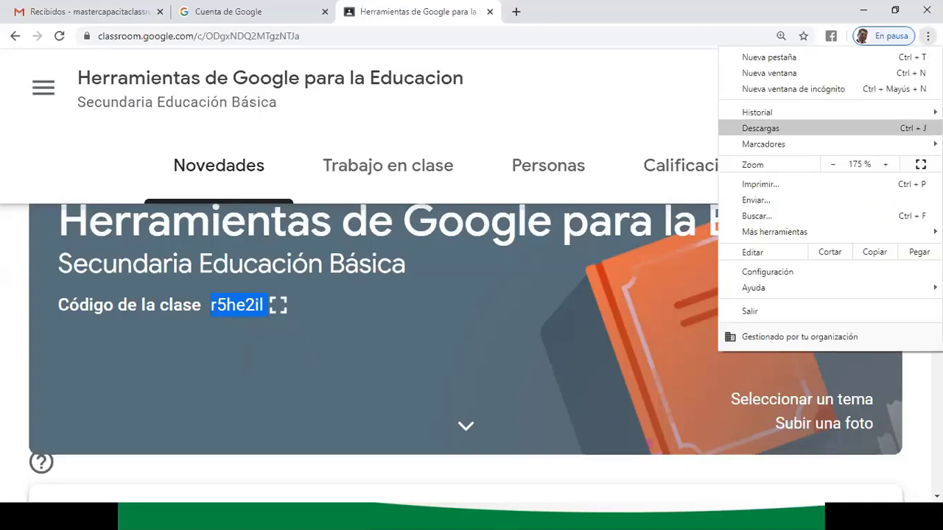
pyautogui.click(833, 165)
pyautogui.click(834, 165)
pyautogui.click(833, 165)
pyautogui.click(833, 165)
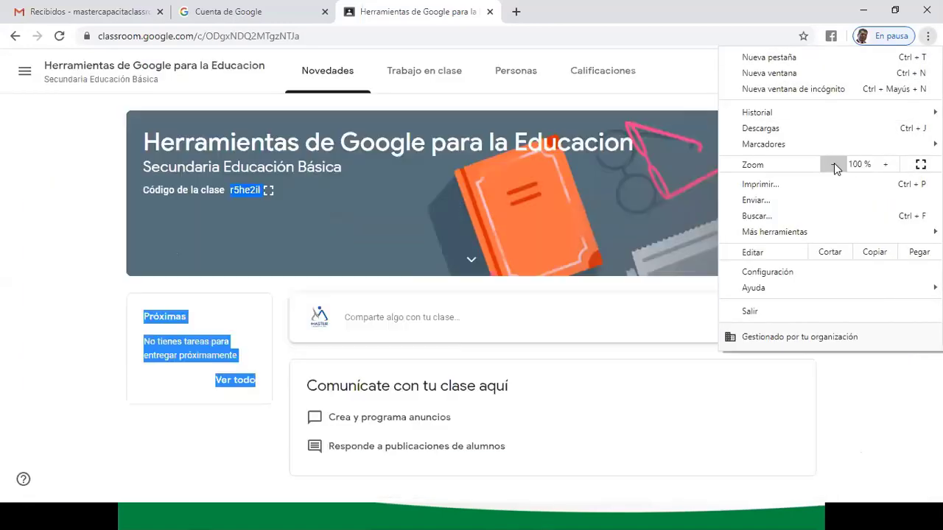
pyautogui.click(80, 179)
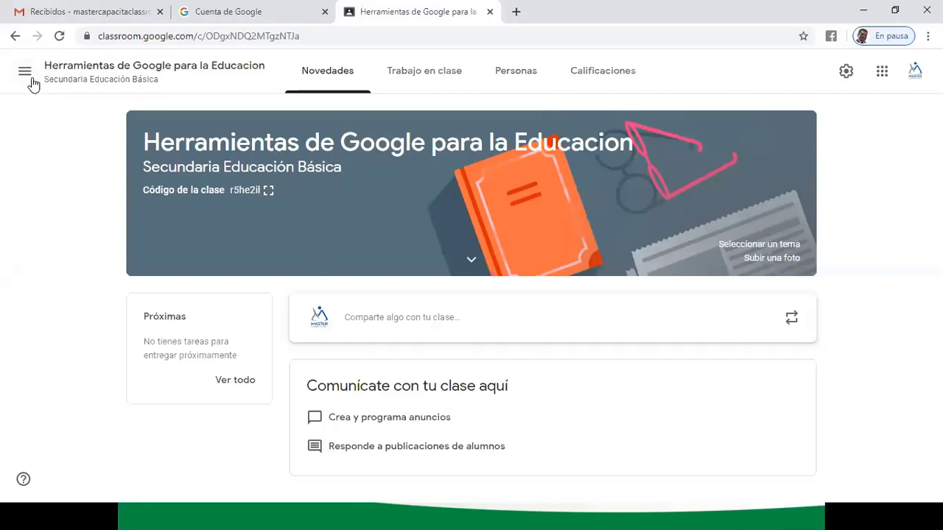
# - Go back to the Clases home page through the navigation drawer
pyautogui.click(22, 75)
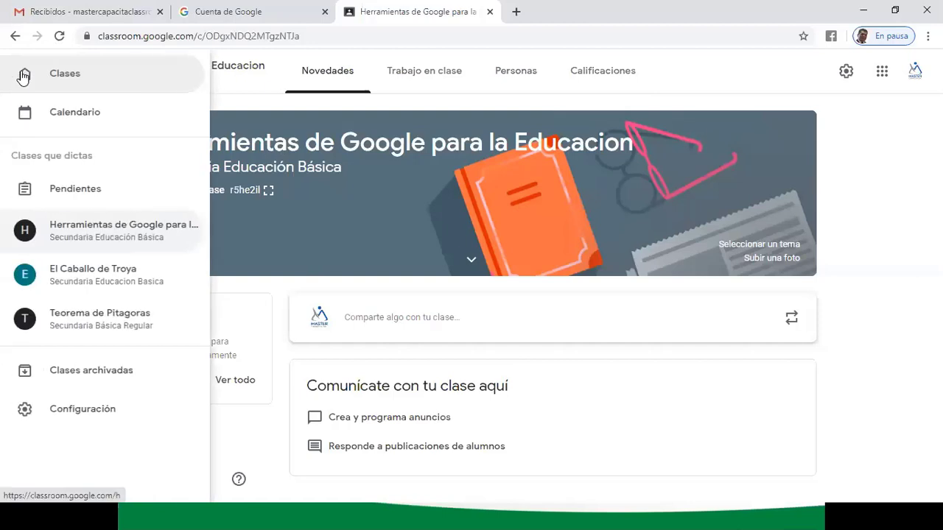
pyautogui.click(64, 78)
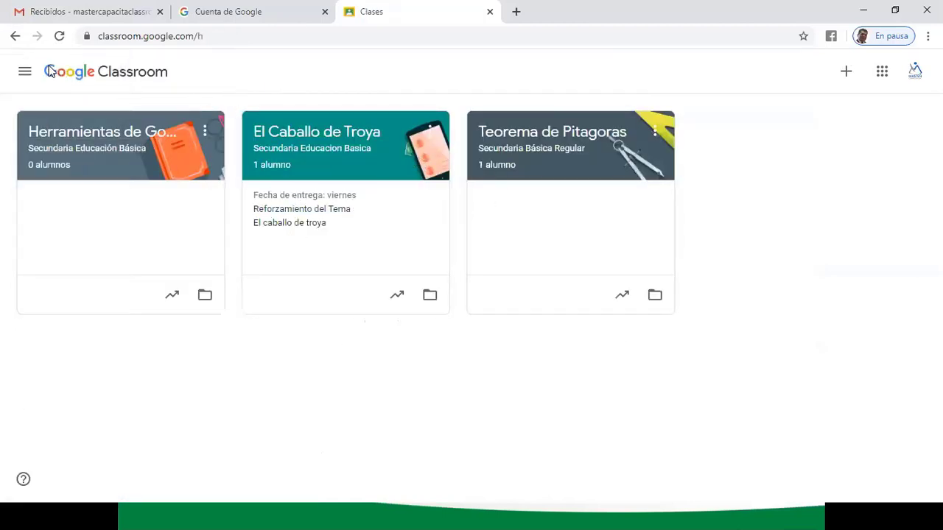
pyautogui.click(23, 74)
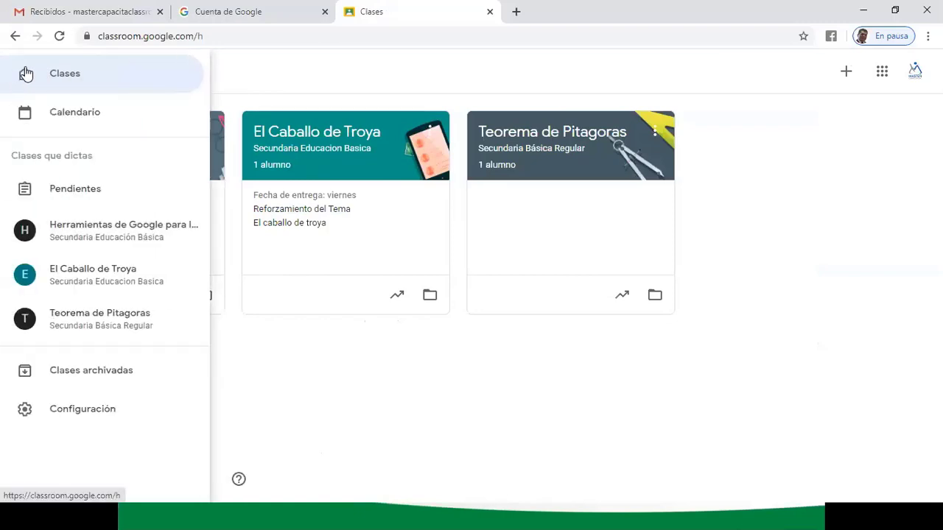
pyautogui.click(43, 80)
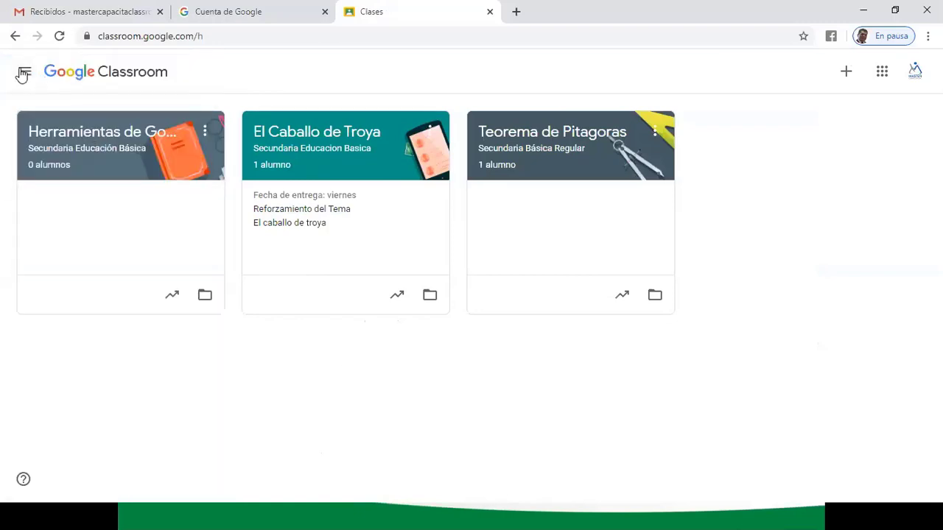
pyautogui.click(23, 74)
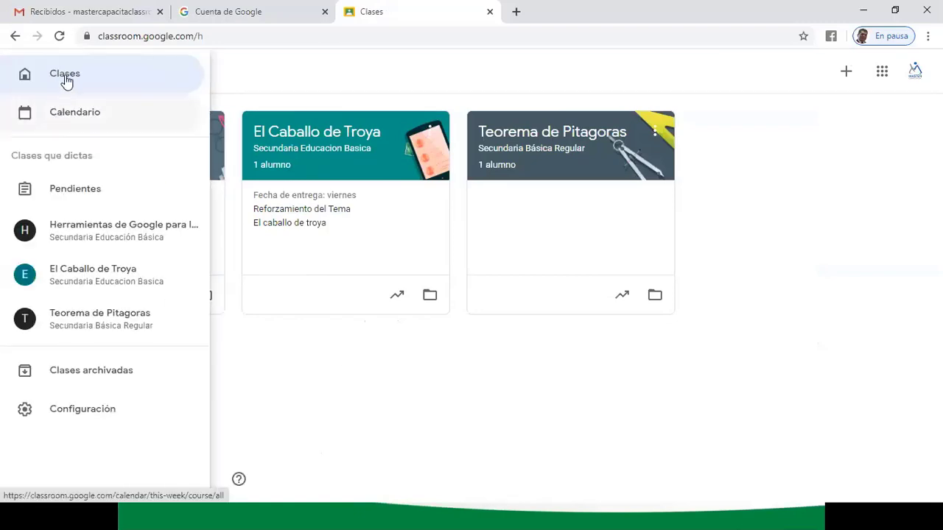
pyautogui.click(64, 75)
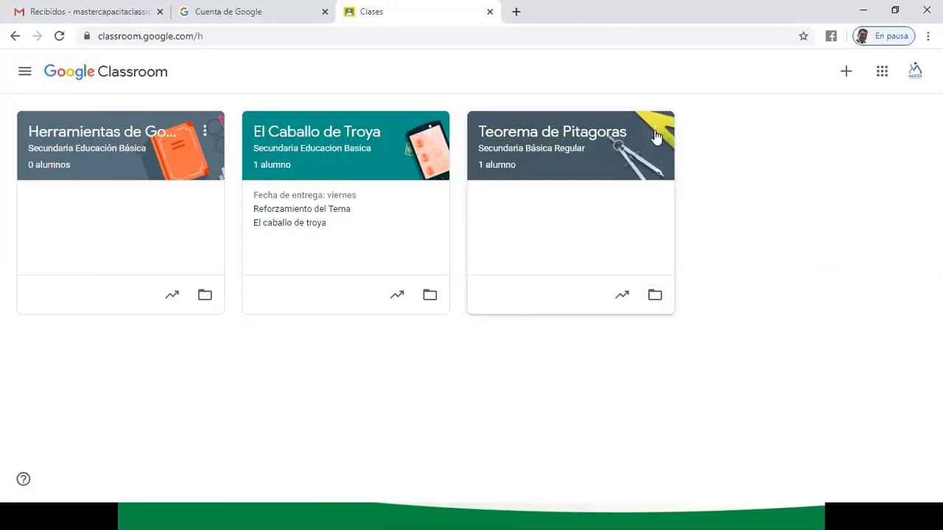
# - Open the three-dot options menu on the Herramientas de Google para la Educacion card
pyautogui.click(655, 132)
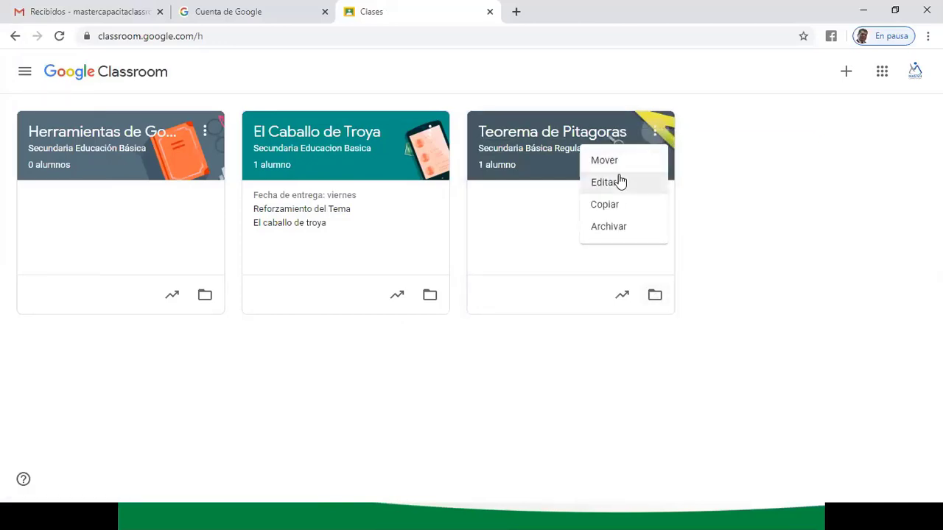
pyautogui.click(721, 147)
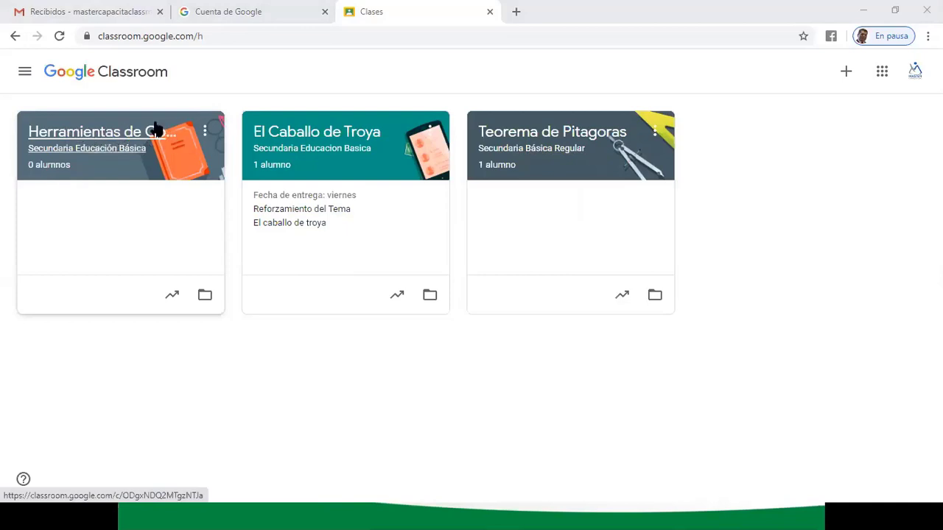
pyautogui.click(204, 134)
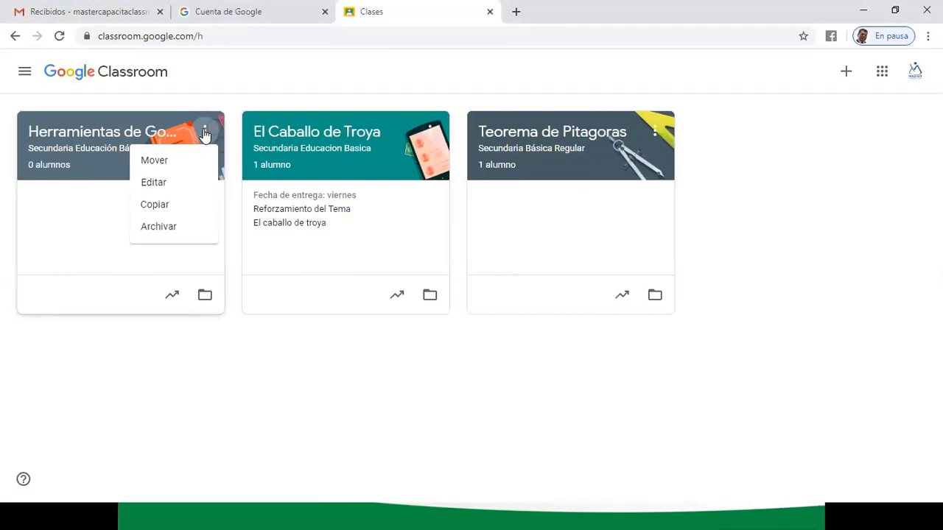
# - Edit the class name to 'Herramientas de Google para la Educación' and save it
pyautogui.click(168, 185)
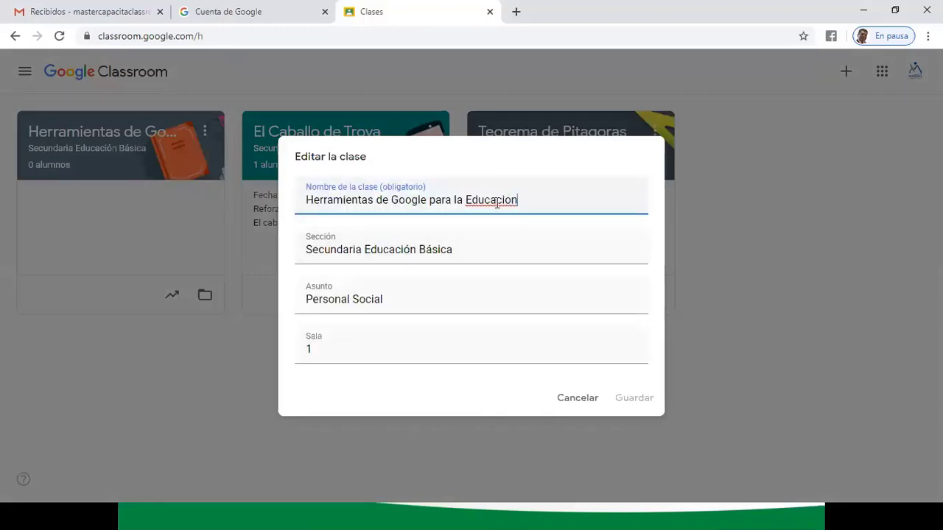
pyautogui.rightClick(501, 197)
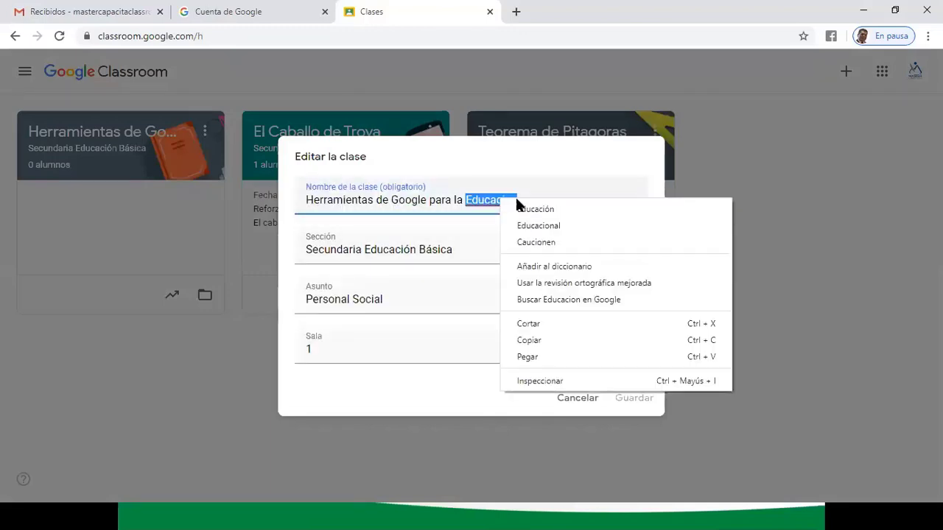
pyautogui.click(531, 210)
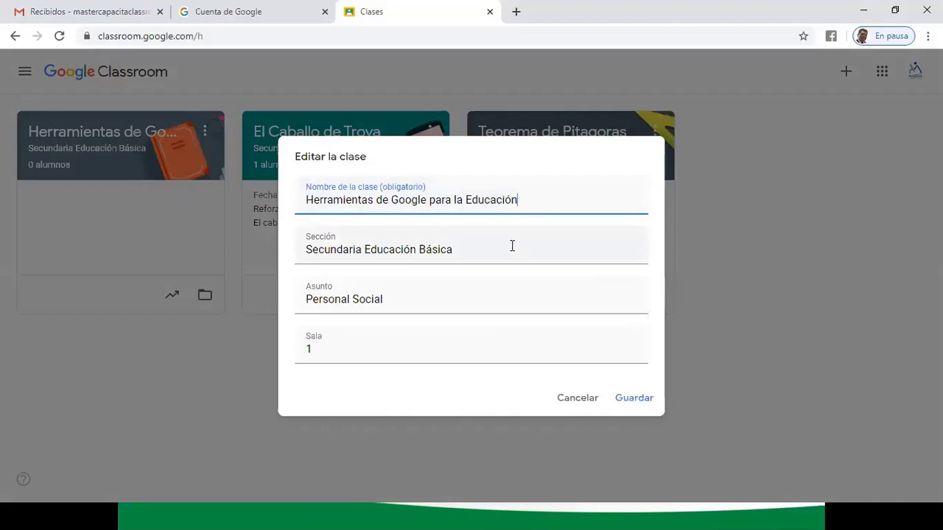
pyautogui.click(453, 251)
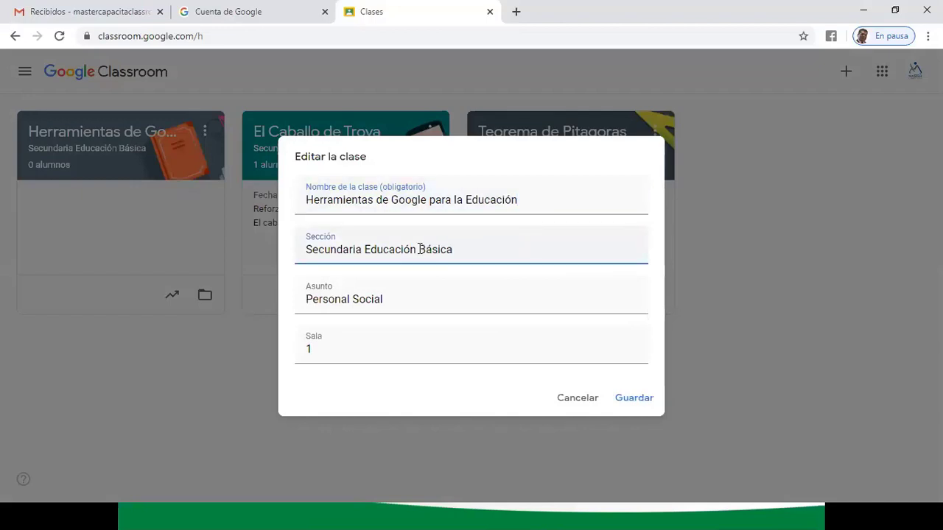
pyautogui.click(387, 291)
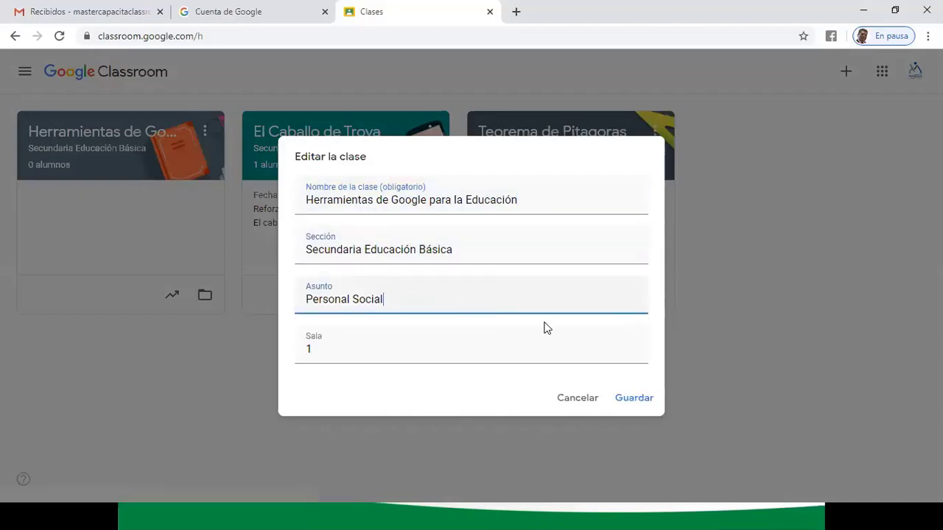
pyautogui.click(630, 398)
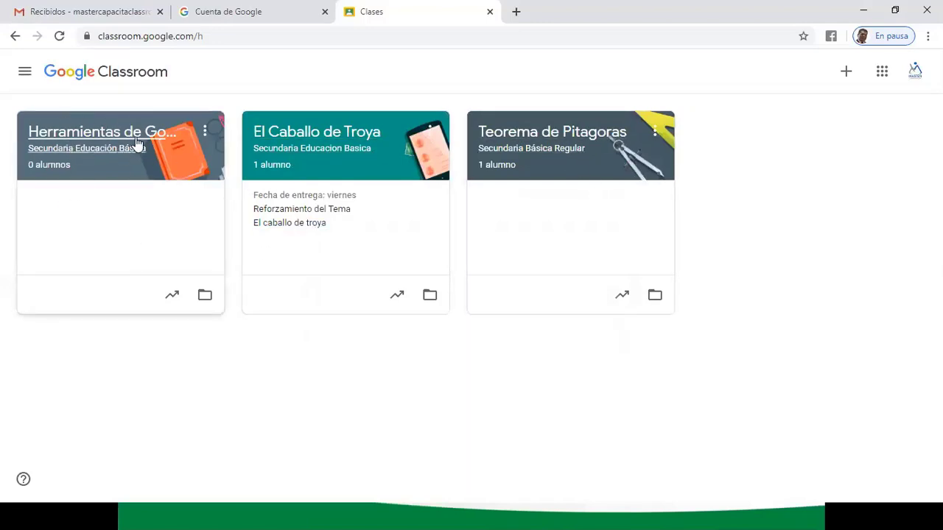
# - Open the 'Herramientas de Google para la Educación' class card from the Classroom home page
pyautogui.click(22, 76)
pyautogui.click(74, 77)
pyautogui.click(205, 133)
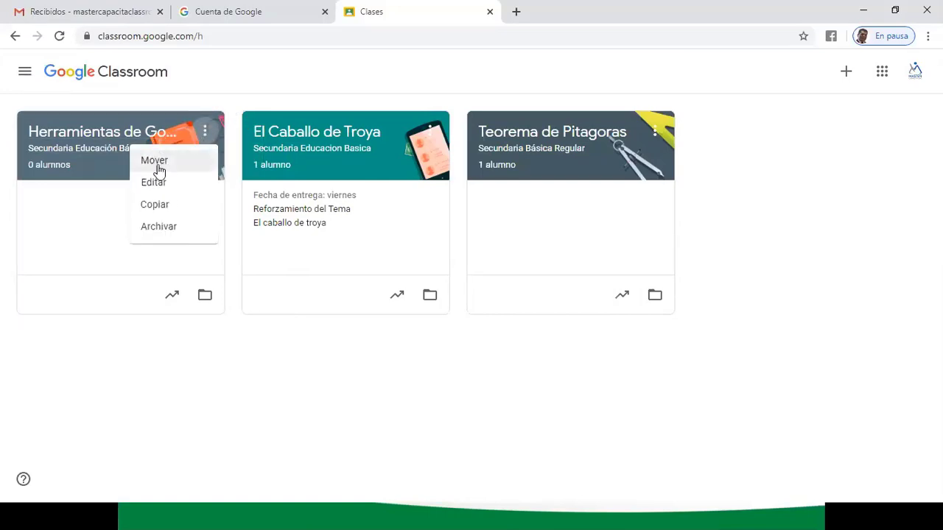
pyautogui.click(272, 383)
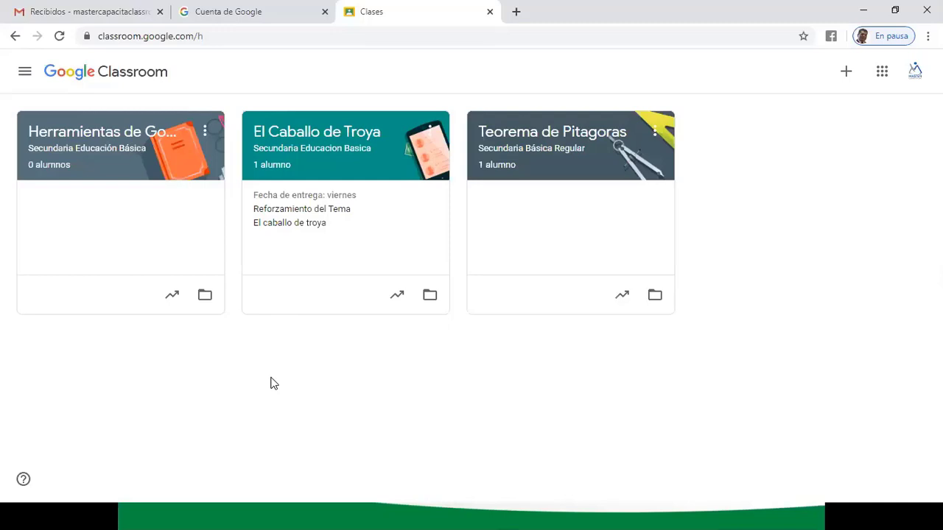
pyautogui.click(183, 128)
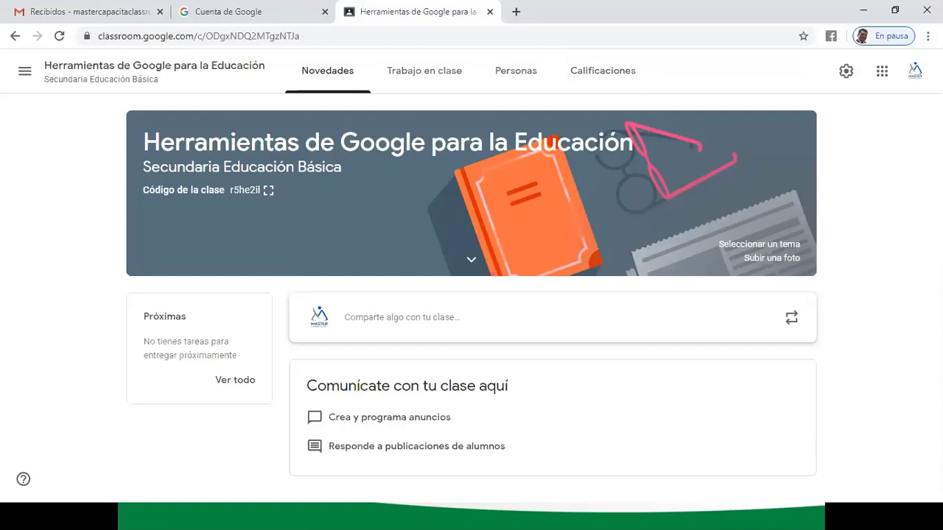
# - Open the class banner theme gallery and browse the Other category
pyautogui.click(770, 245)
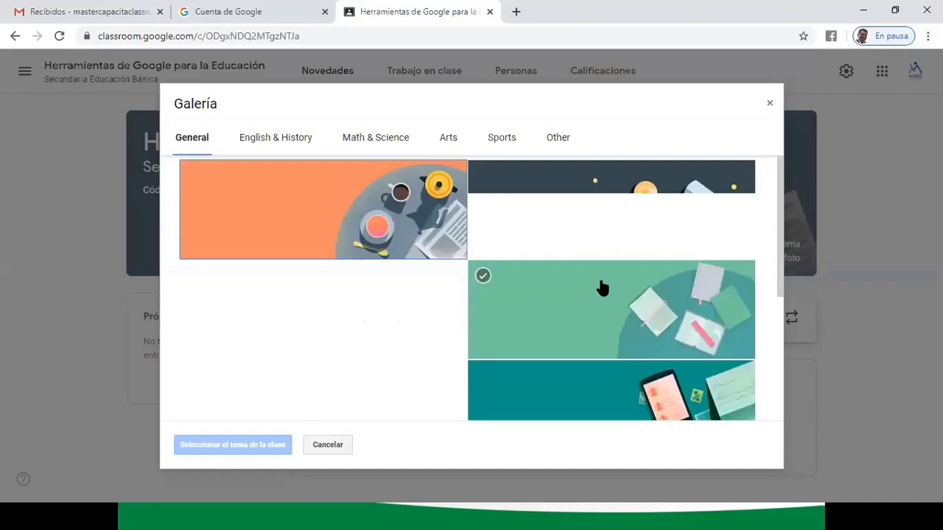
pyautogui.scroll(-1, 645, 269)
pyautogui.scroll(-1, 646, 269)
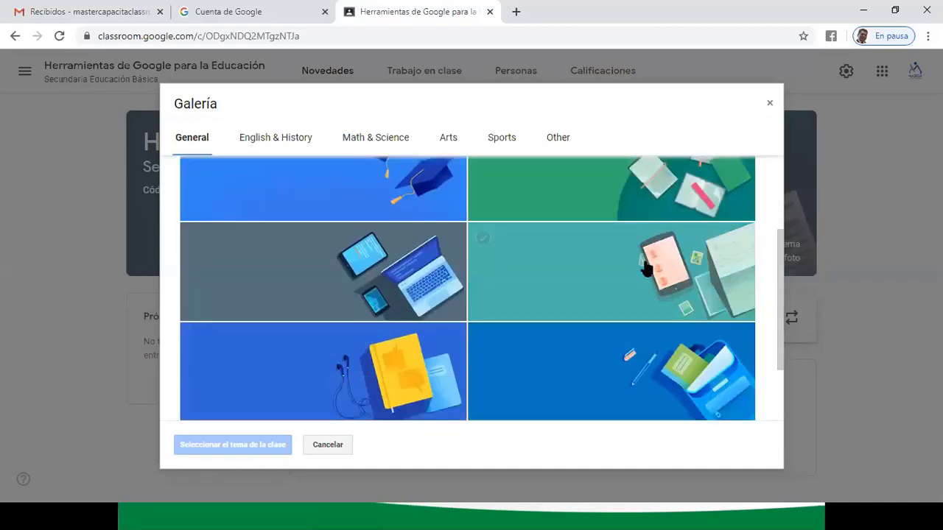
pyautogui.scroll(-1, 645, 269)
pyautogui.scroll(2, 645, 269)
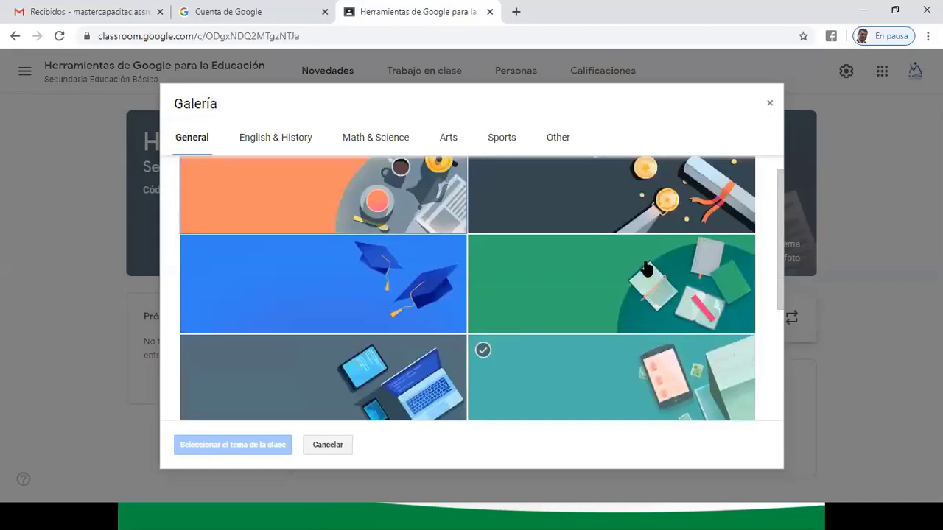
pyautogui.scroll(1, 645, 269)
pyautogui.click(609, 238)
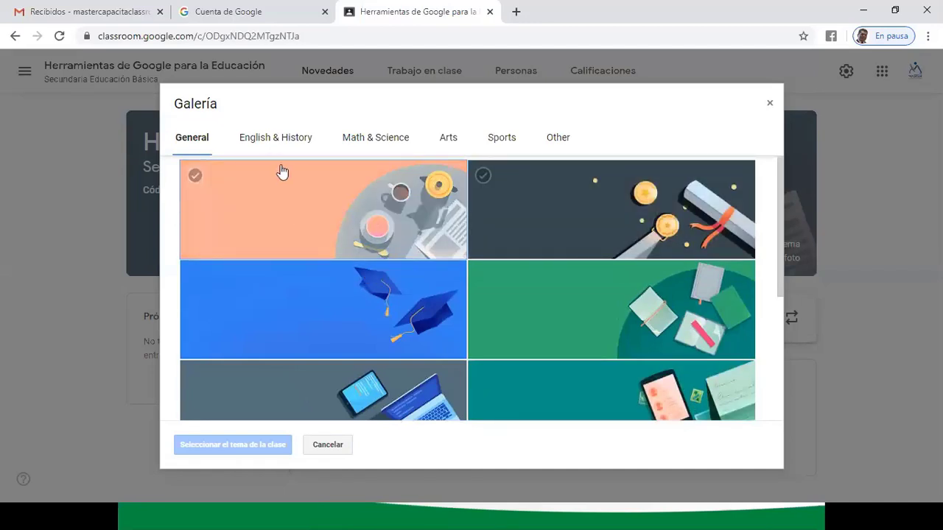
pyautogui.click(558, 140)
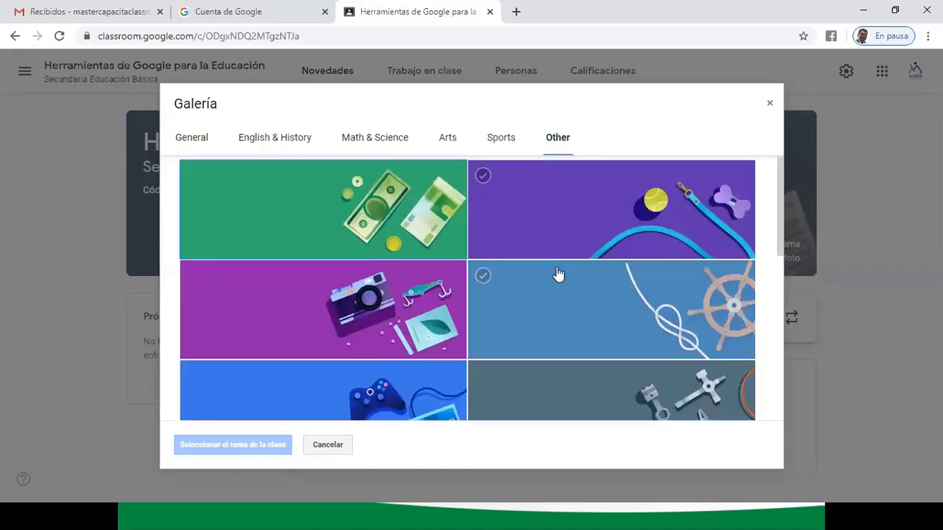
pyautogui.scroll(-5, 557, 274)
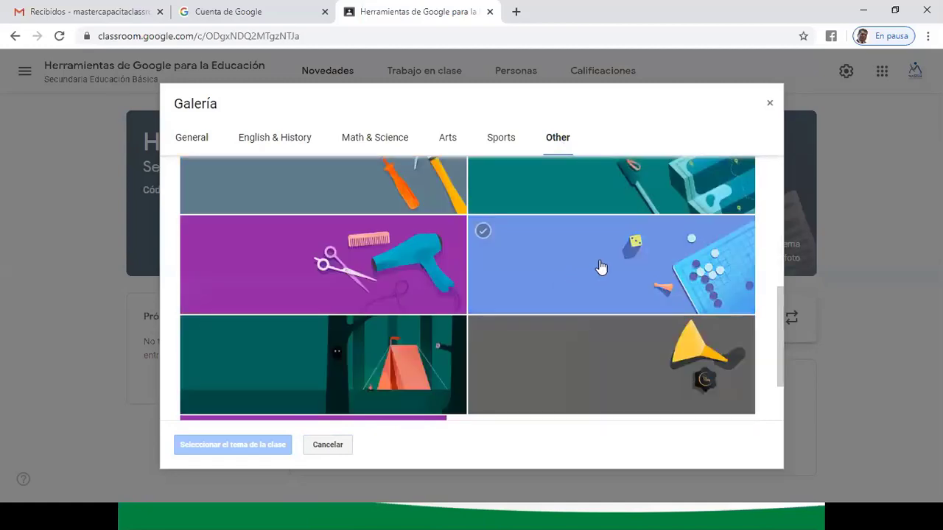
pyautogui.scroll(2, 601, 266)
pyautogui.scroll(-3, 612, 272)
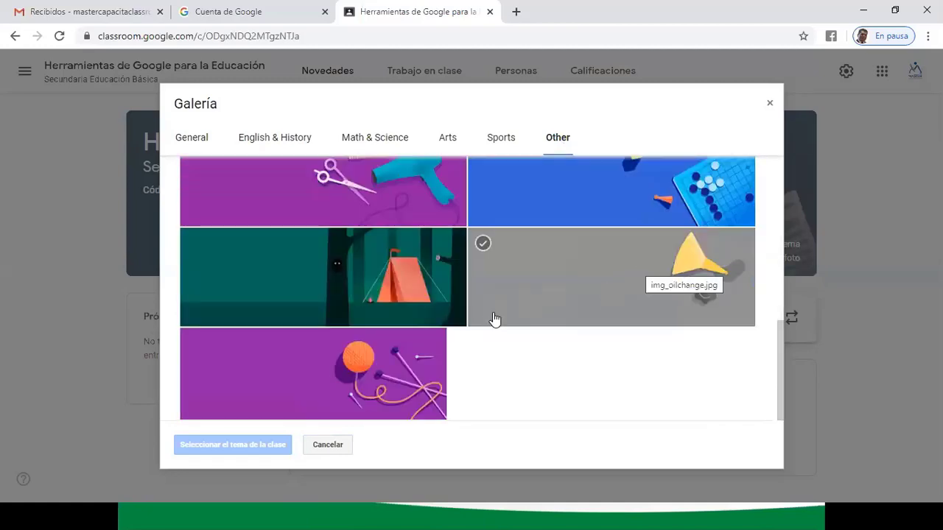
pyautogui.scroll(1, 442, 312)
pyautogui.scroll(1, 405, 277)
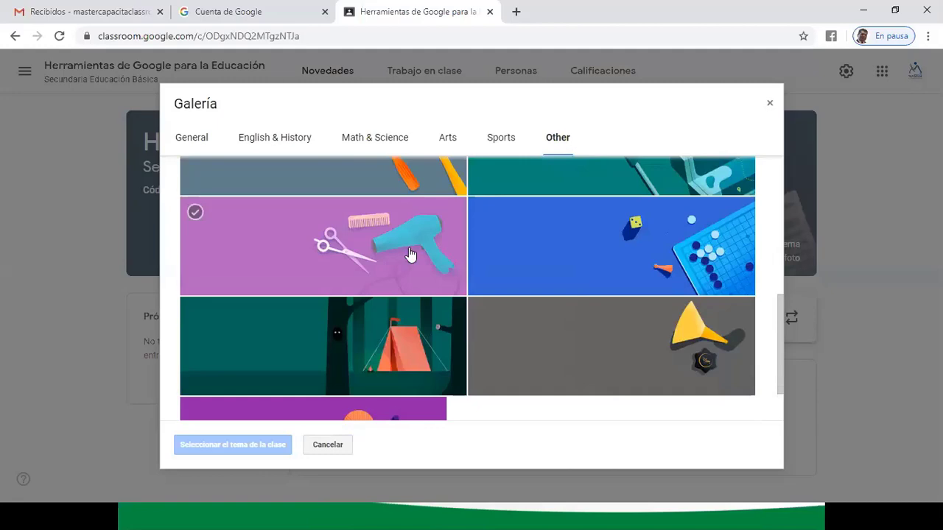
pyautogui.scroll(2, 505, 269)
pyautogui.scroll(3, 668, 221)
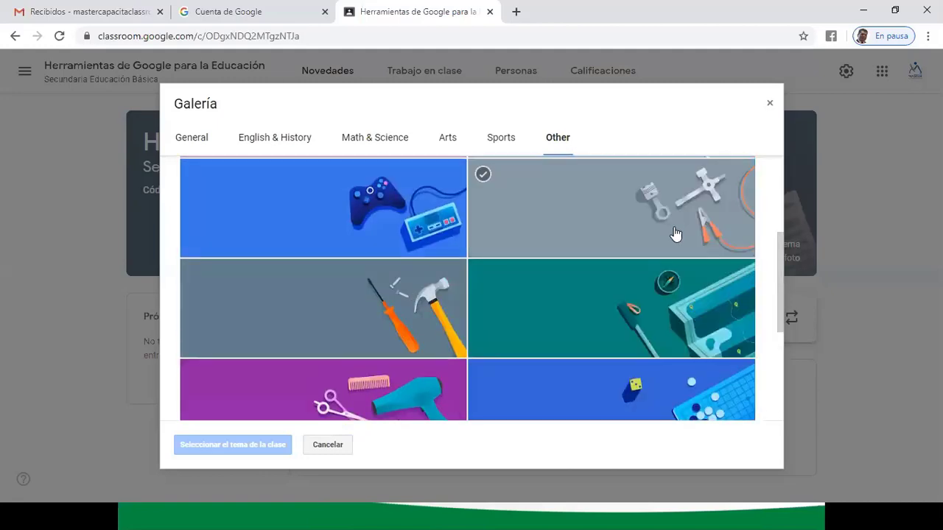
pyautogui.scroll(1, 612, 249)
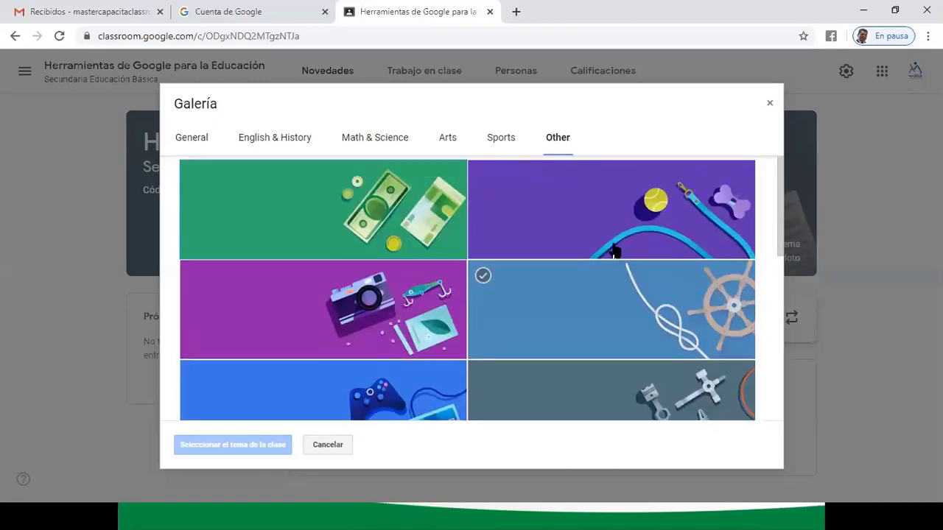
# - Browse the Sports, Arts and Math & Science banner theme categories
pyautogui.click(508, 142)
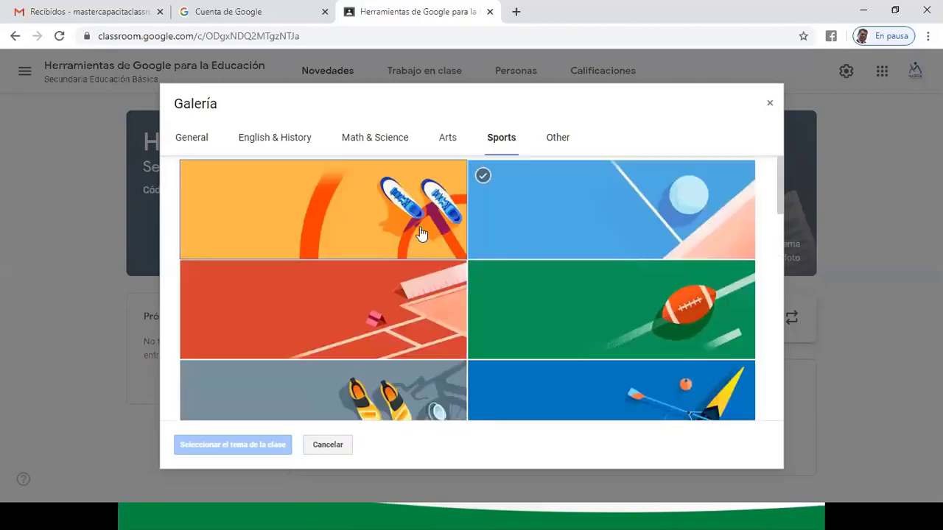
pyautogui.scroll(-3, 597, 276)
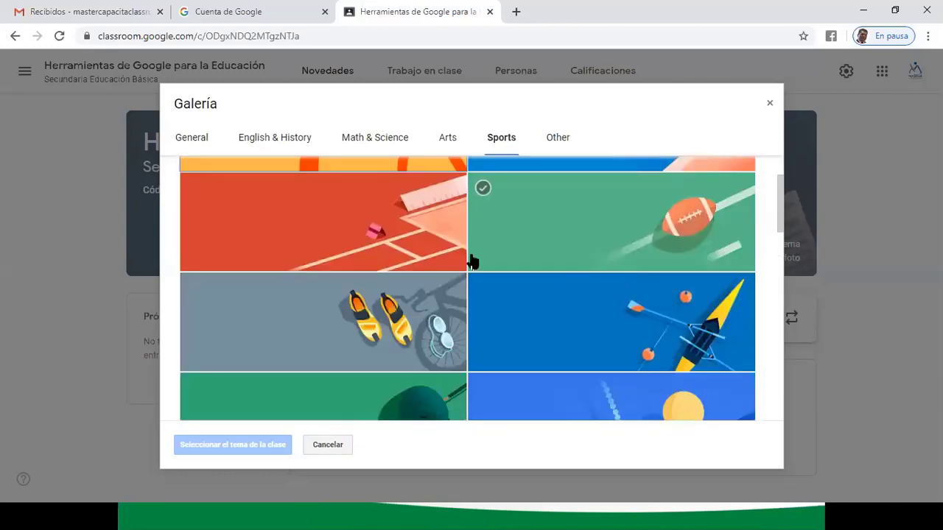
pyautogui.scroll(-2, 581, 281)
pyautogui.scroll(5, 566, 280)
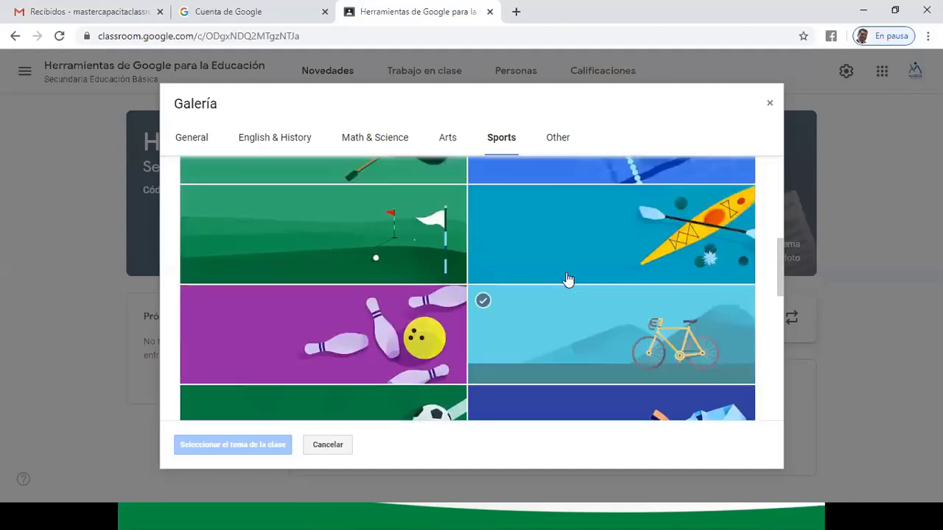
pyautogui.click(449, 143)
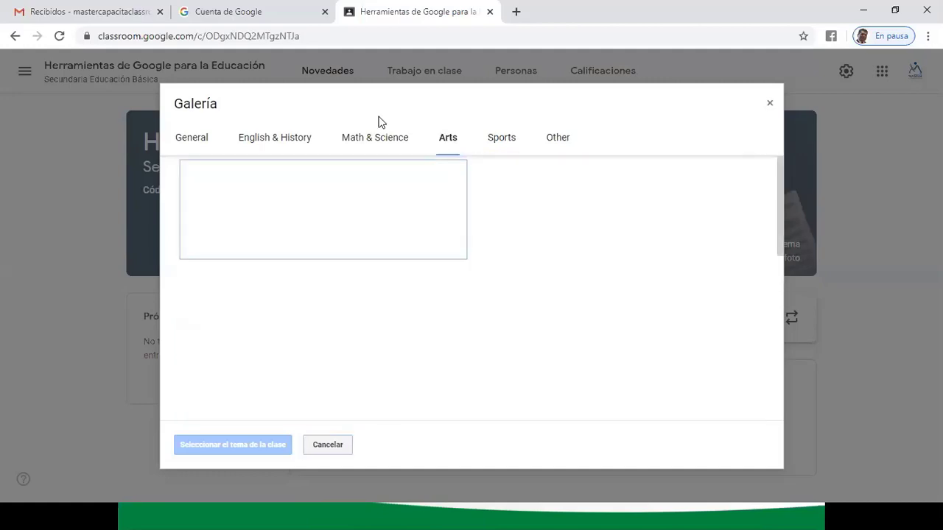
pyautogui.scroll(-5, 616, 260)
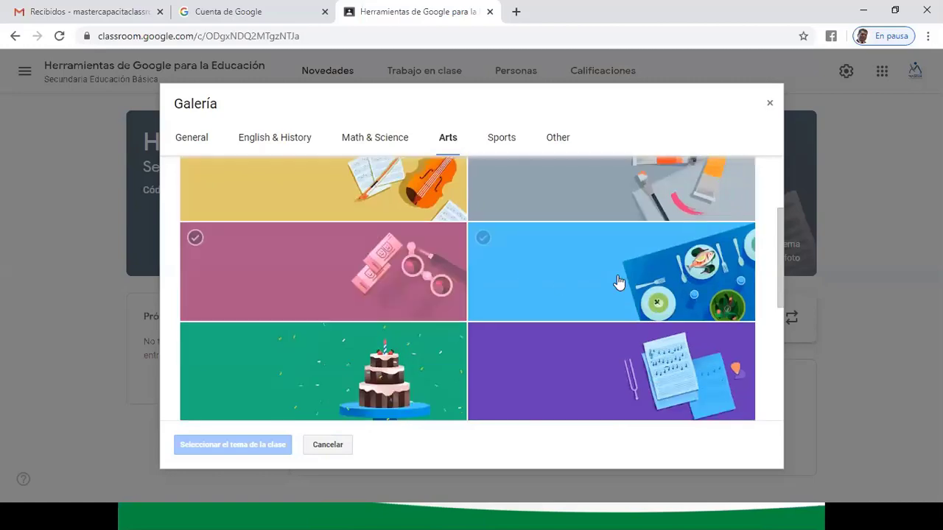
pyautogui.scroll(5, 617, 280)
pyautogui.click(389, 141)
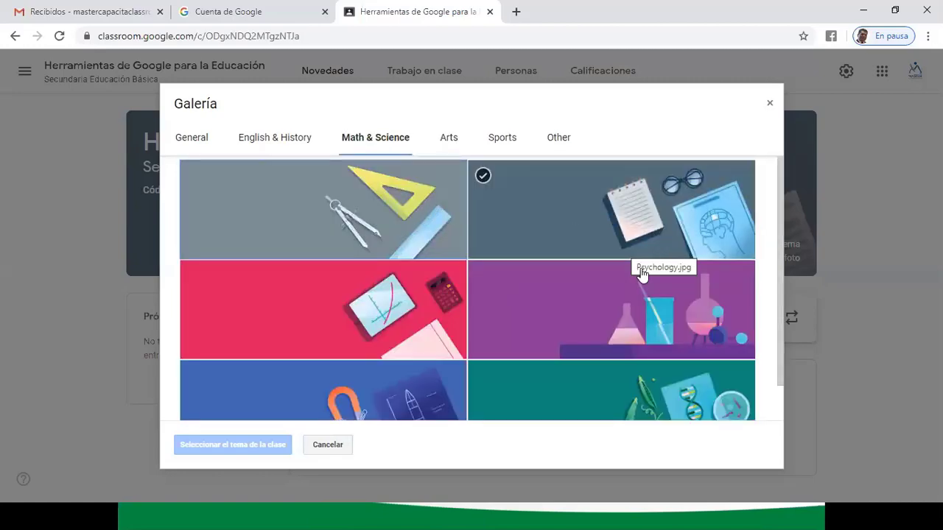
pyautogui.click(632, 279)
pyautogui.scroll(-1, 632, 279)
pyautogui.scroll(1, 663, 291)
pyautogui.scroll(-1, 696, 291)
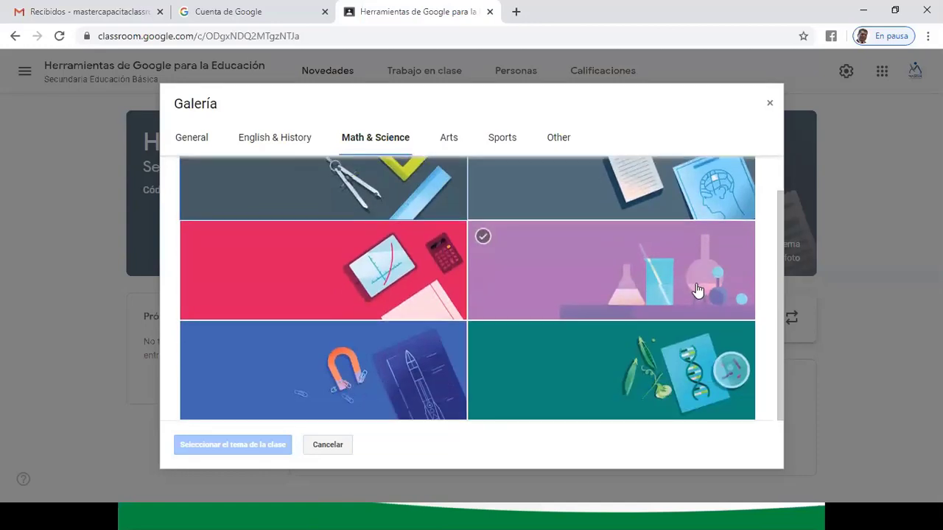
pyautogui.click(386, 138)
# - Apply the teal globe image from English & History as the class banner
pyautogui.click(290, 138)
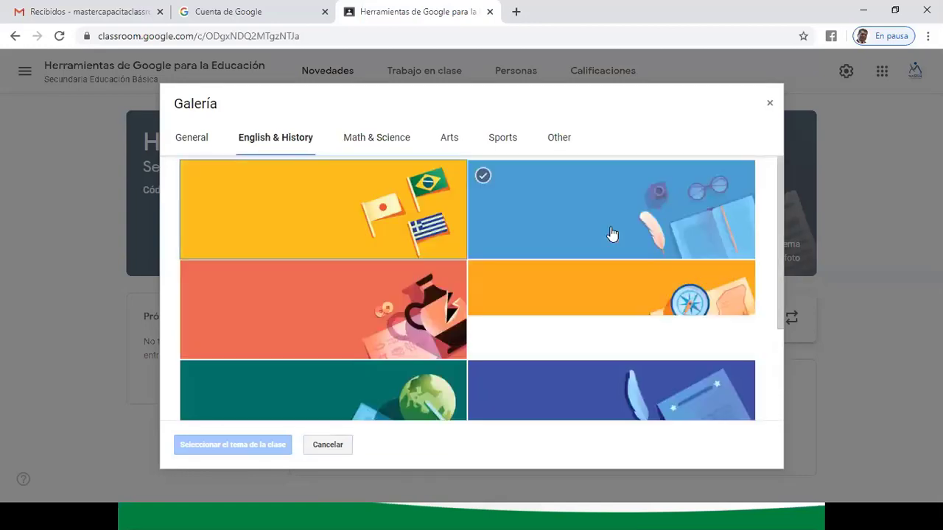
pyautogui.scroll(-1, 612, 233)
pyautogui.scroll(-2, 611, 233)
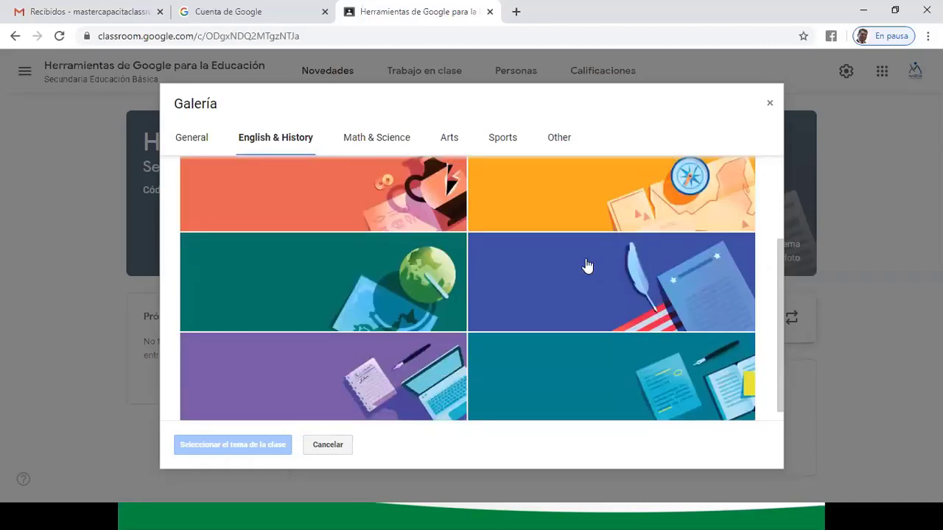
pyautogui.scroll(-1, 452, 284)
pyautogui.click(354, 266)
pyautogui.click(354, 266)
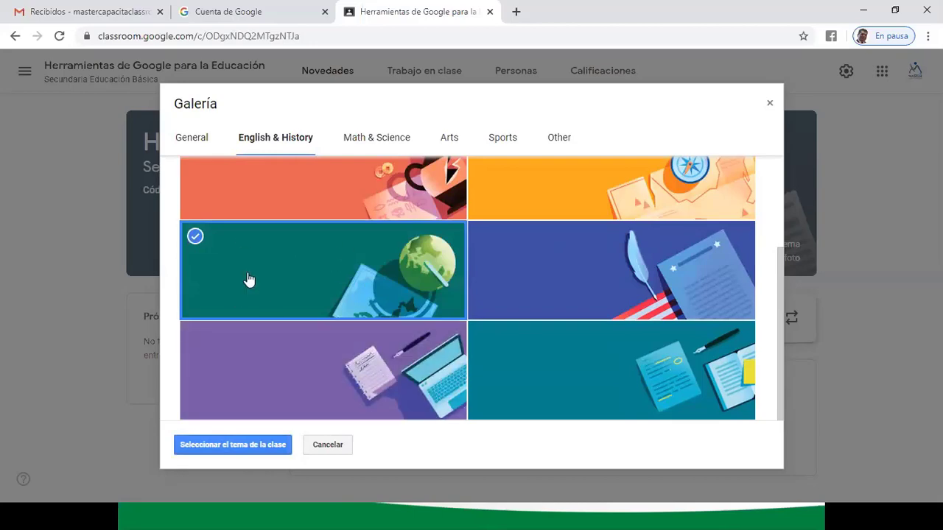
pyautogui.click(246, 445)
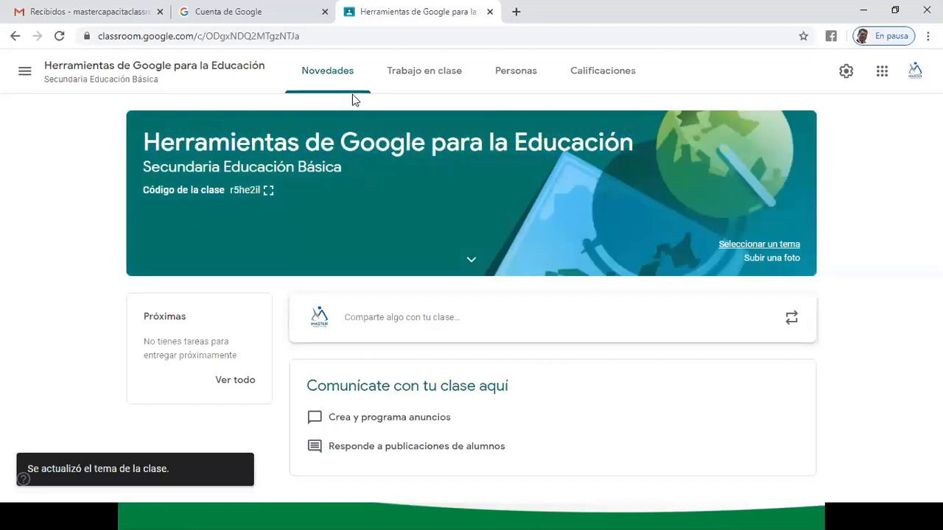
# - Start the announcement with 'En esta clase vamos a conocer todas las herramientas que Google nos proporciona para...'
pyautogui.click(415, 324)
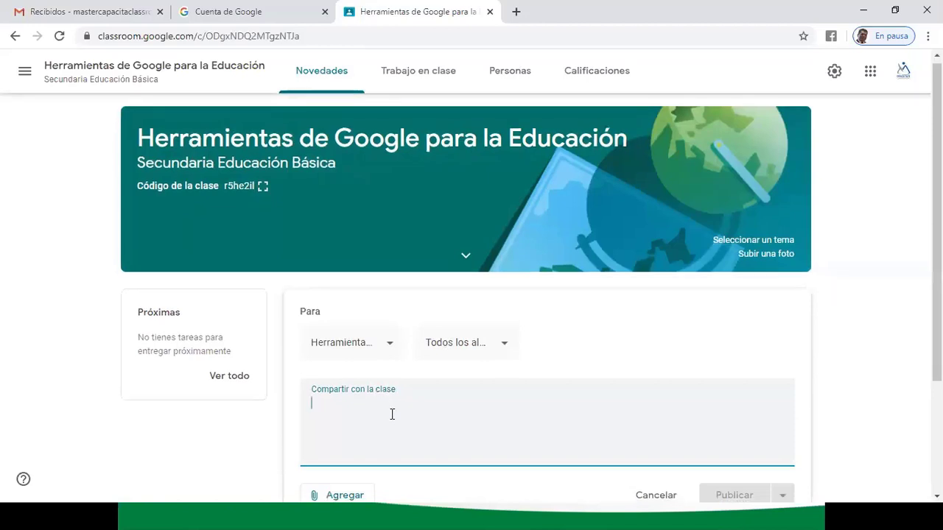
pyautogui.scroll(-2, 392, 413)
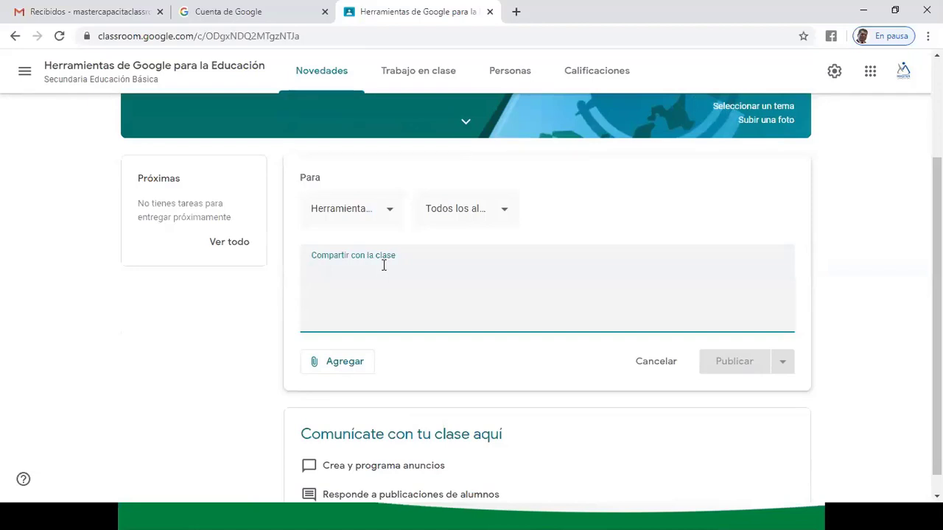
pyautogui.write('En e')
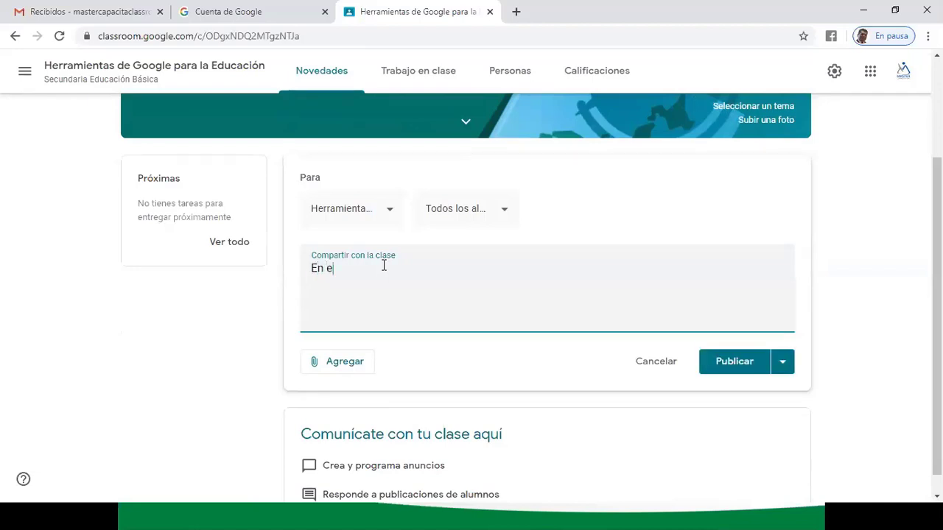
pyautogui.write('sta clase vamos')
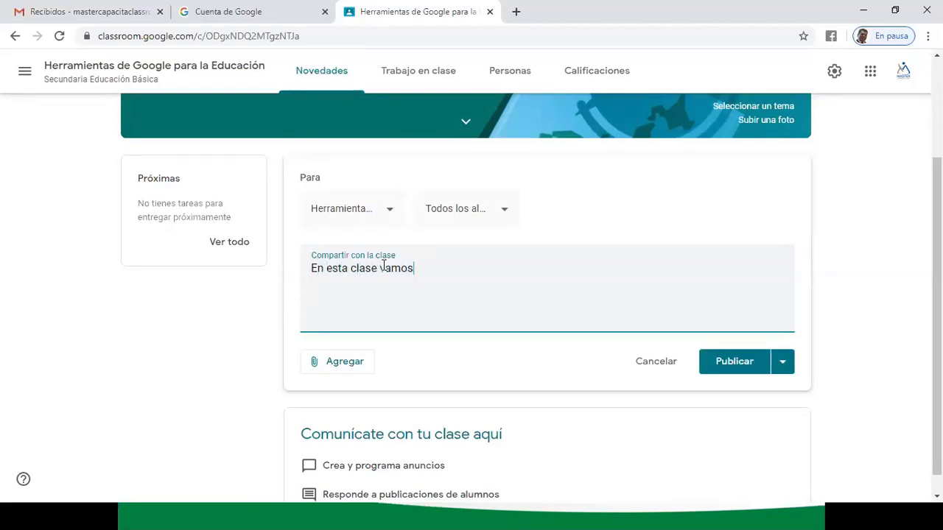
pyautogui.write(' a conocer toda')
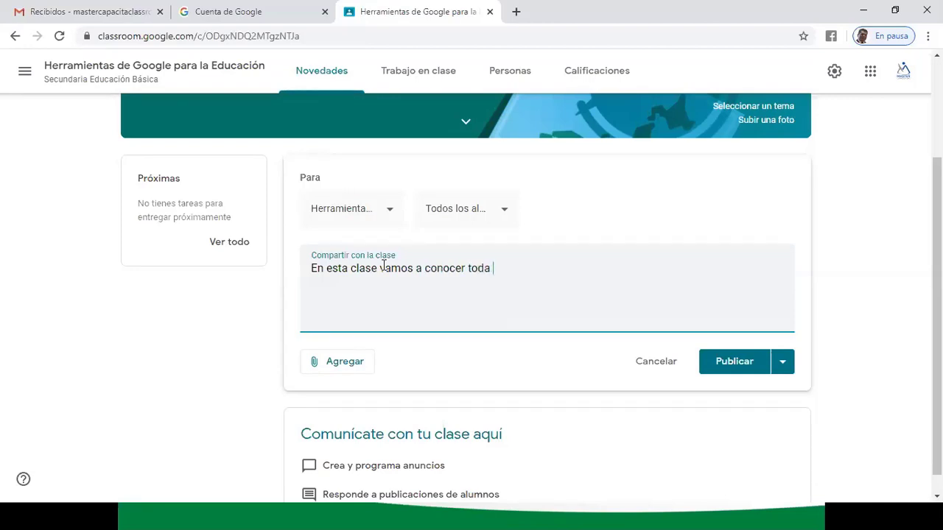
pyautogui.write('s las herramientas que Google ')
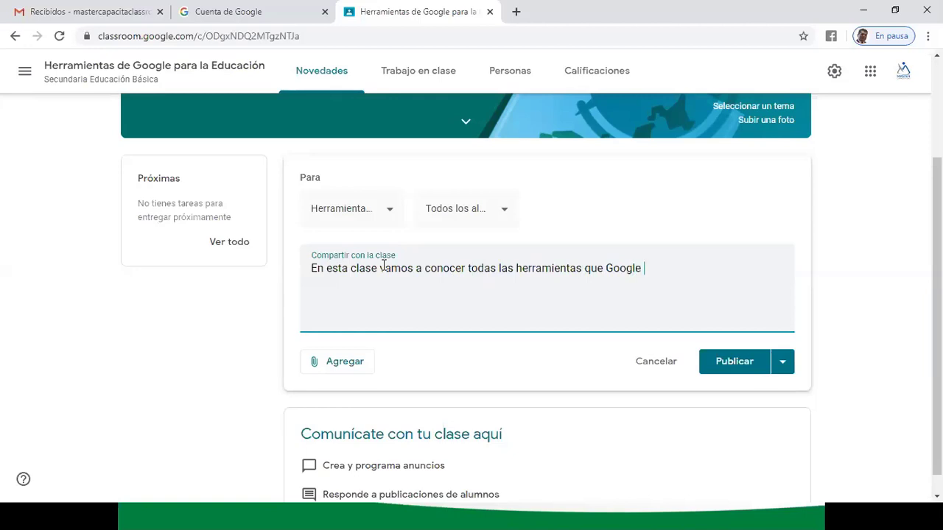
pyautogui.write('nos proporciona')
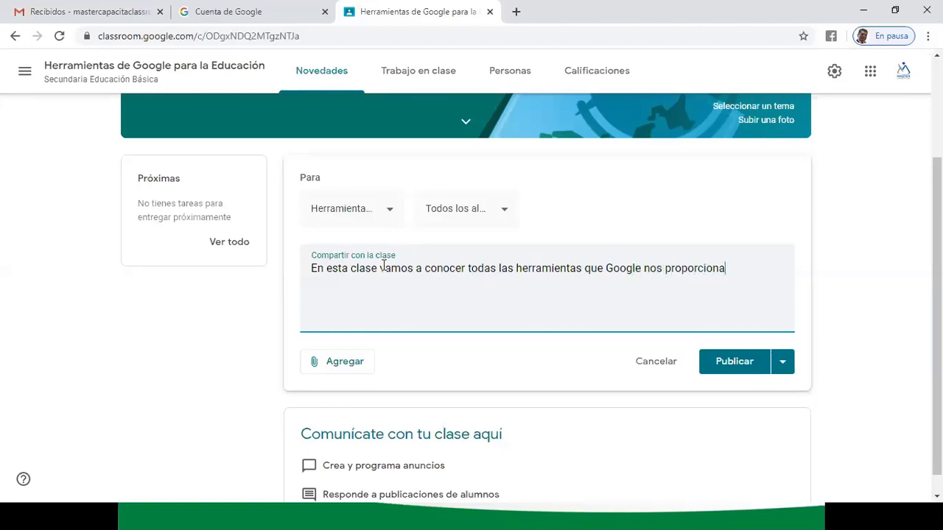
pyautogui.write(' para poder desarro')
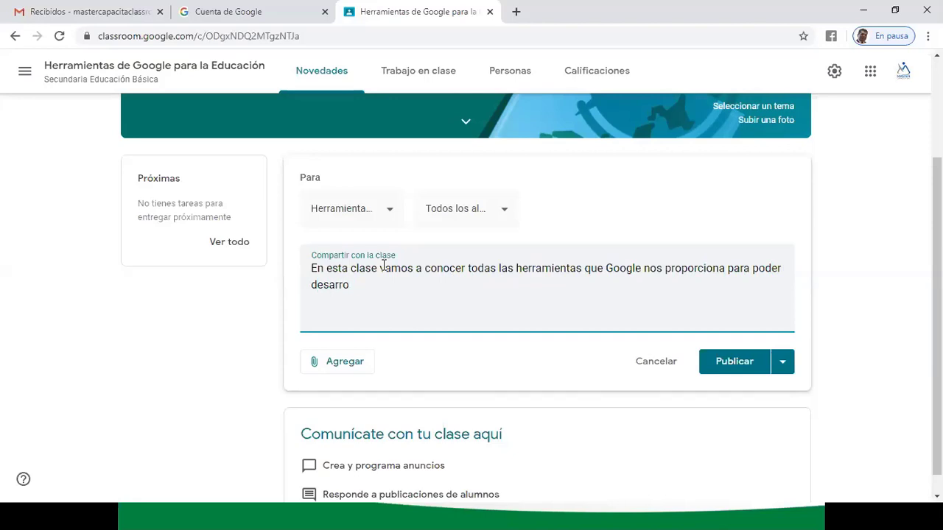
pyautogui.write('llar bien nuestro ')
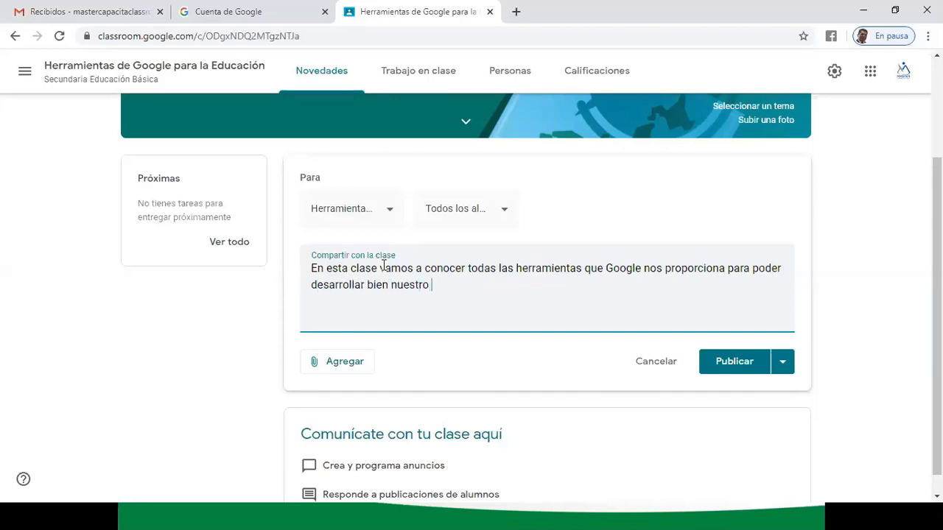
pyautogui.write('trabjo a nive')
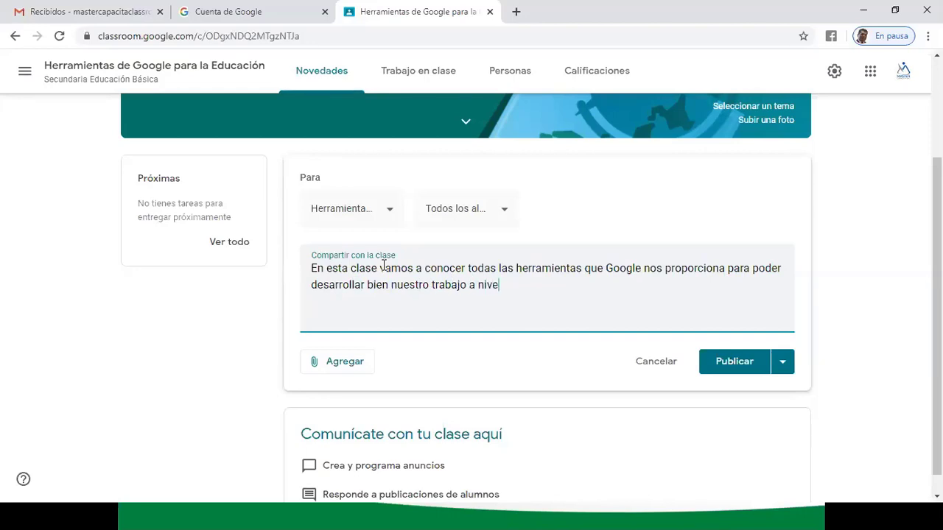
pyautogui.write('l docente y a nive')
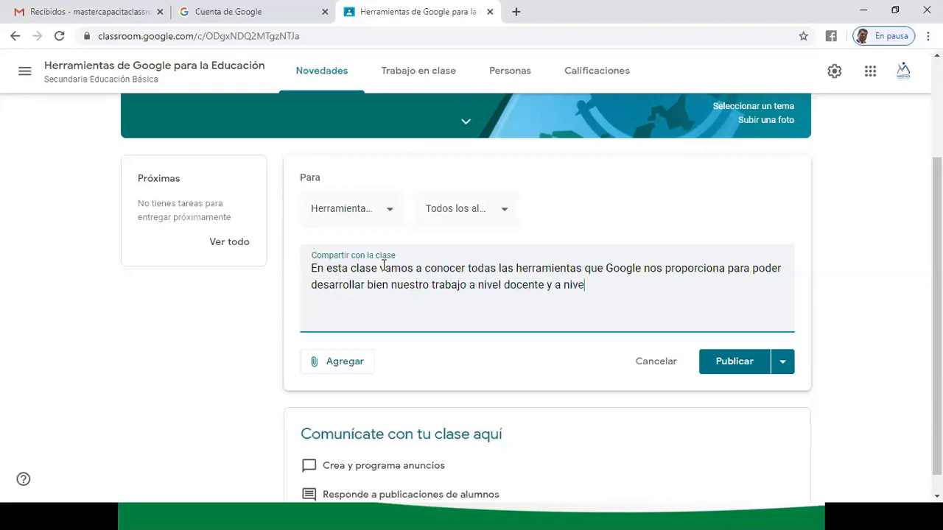
pyautogui.write('l alumno. Estas herramientas s')
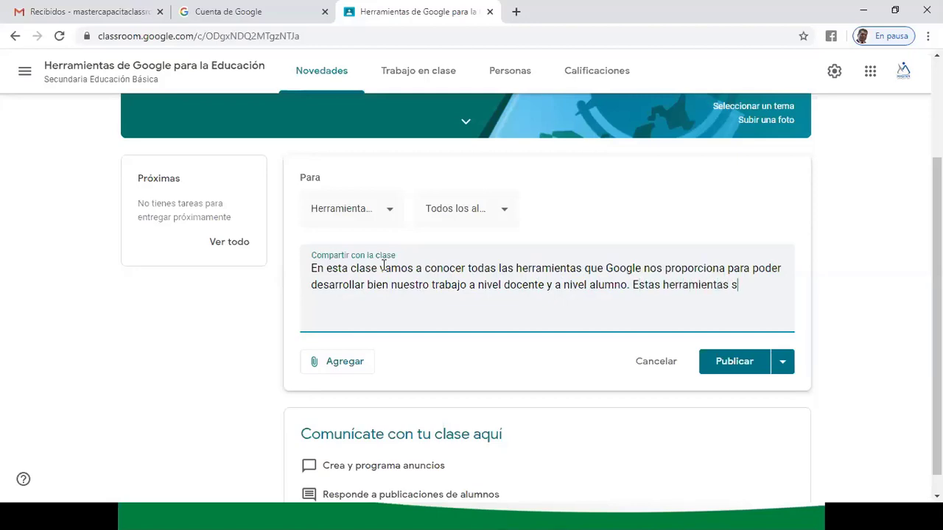
# - Add 'Estas herramientas son importantes para la educación.', accenting 'educación' via spelling suggestion
pyautogui.write('on importantes e impresc')
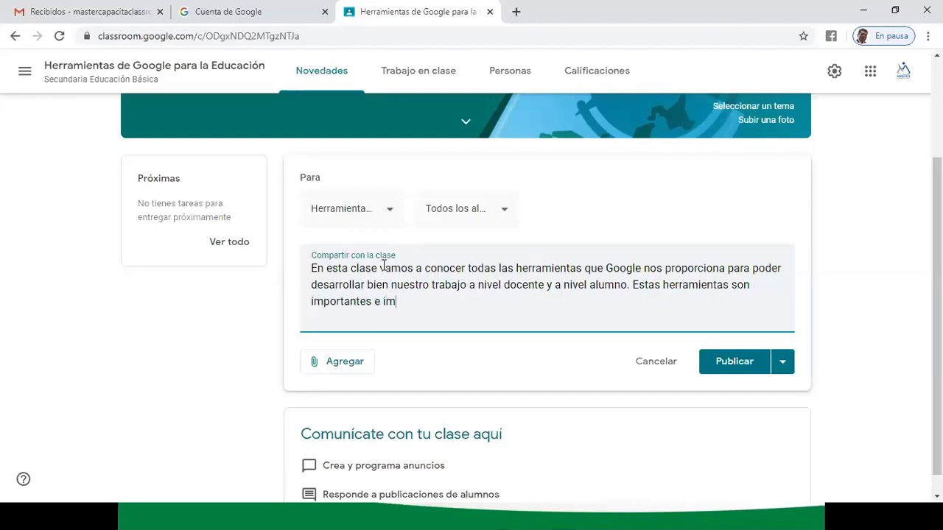
pyautogui.press('BackSpace')
pyautogui.press('BackSpace')
pyautogui.press('BackSpace')
pyautogui.press('BackSpace')
pyautogui.press('BackSpace')
pyautogui.press('BackSpace')
pyautogui.press('BackSpace')
pyautogui.press('BackSpace')
pyautogui.press('BackSpace')
pyautogui.write('para la edua')
pyautogui.press('BackSpace')
pyautogui.write('cacion')
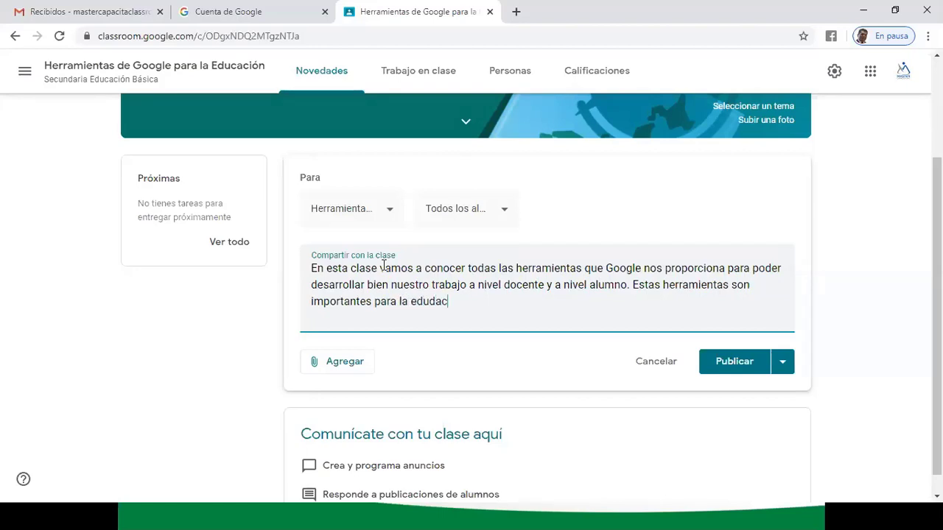
pyautogui.press('BackSpace')
pyautogui.press('BackSpace')
pyautogui.press('BackSpace')
pyautogui.press('BackSpace')
pyautogui.press('BackSpace')
pyautogui.press('BackSpace')
pyautogui.write('cacion.')
pyautogui.rightClick(453, 302)
pyautogui.click(486, 310)
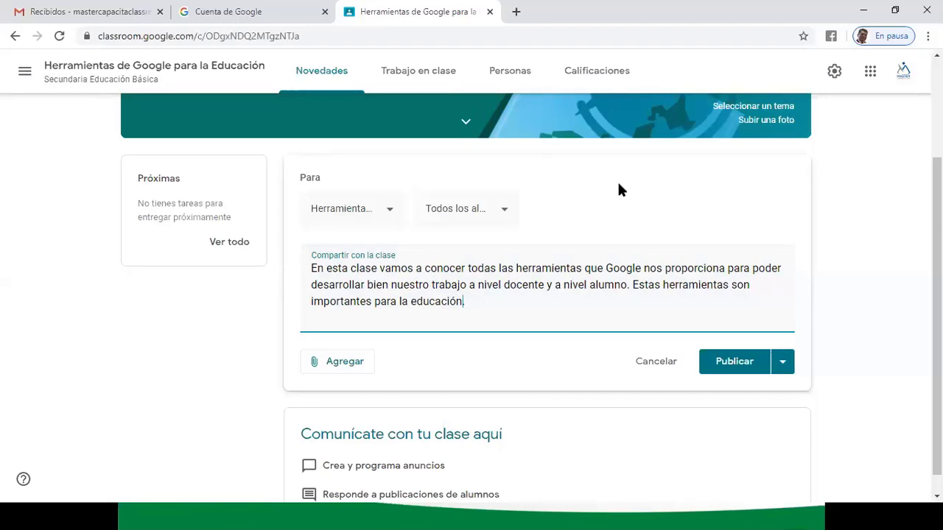
# - Publish the welcome announcement to the Novedades stream
pyautogui.click(732, 360)
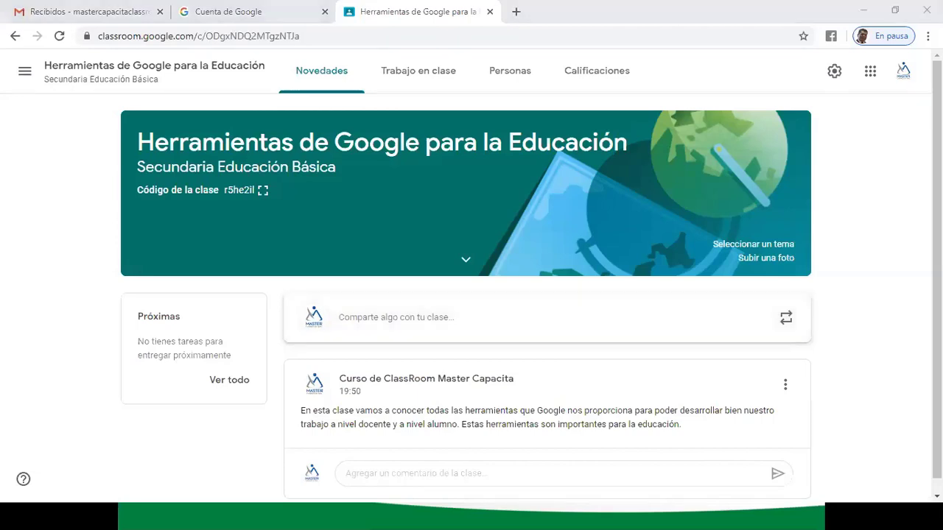
pyautogui.click(838, 311)
# - Check the Trabajo en clase page, then view Personas with one teacher and no students
pyautogui.click(423, 73)
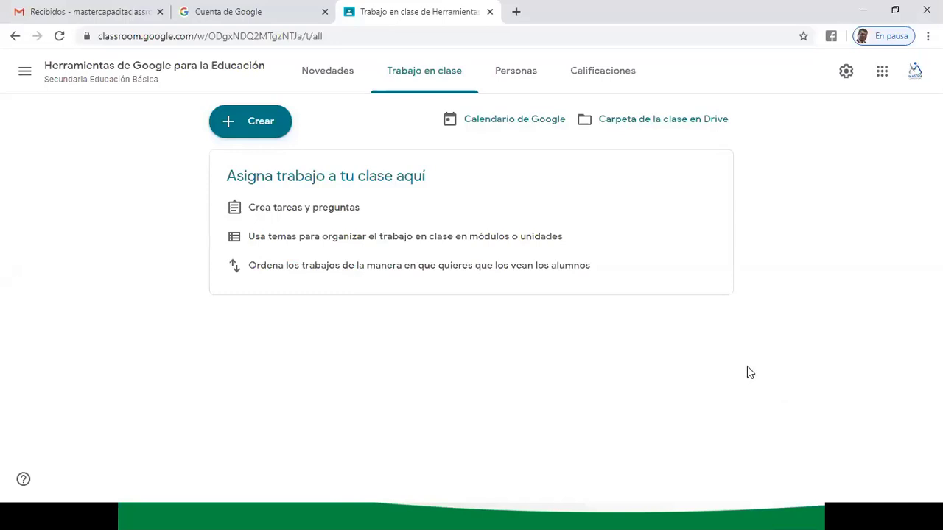
pyautogui.click(320, 70)
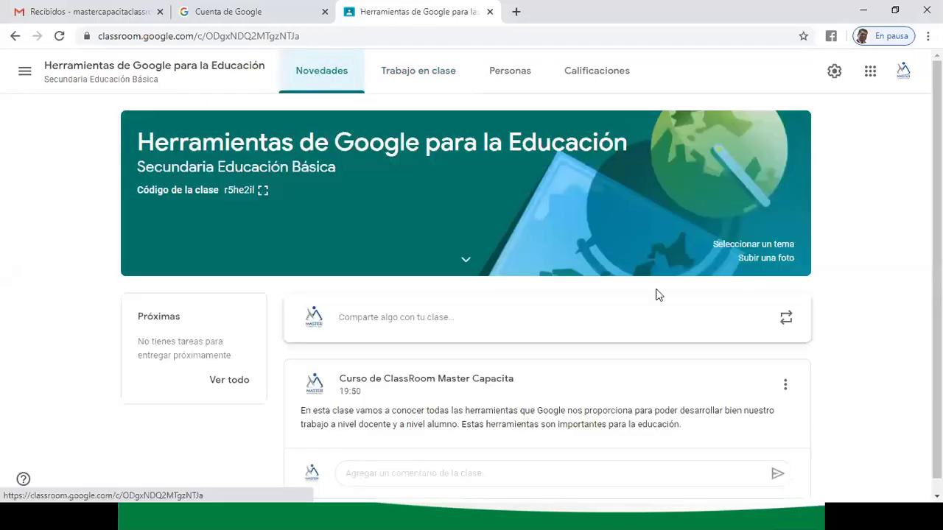
pyautogui.click(410, 77)
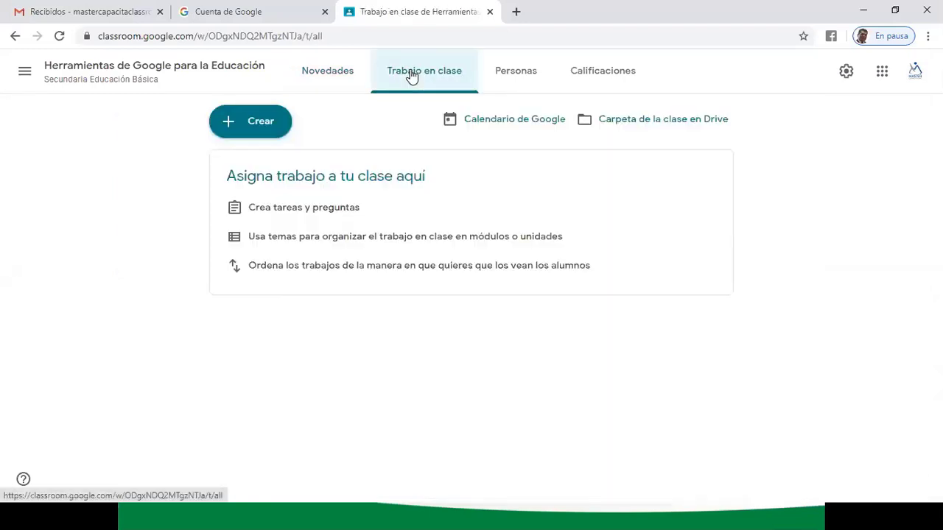
pyautogui.click(512, 68)
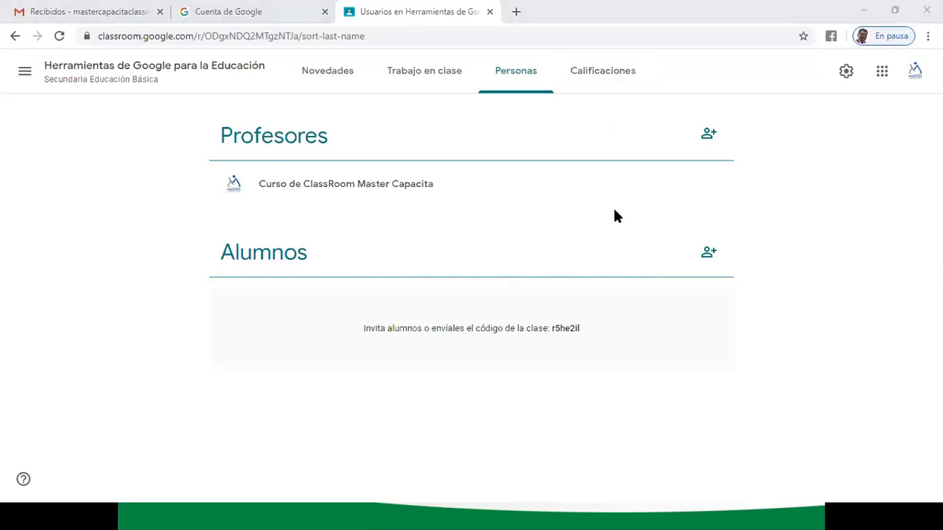
# - Tour Novedades, Trabajo en clase, Personas and Calificaciones, then open Invitar a alumnos from Personas
pyautogui.click(338, 79)
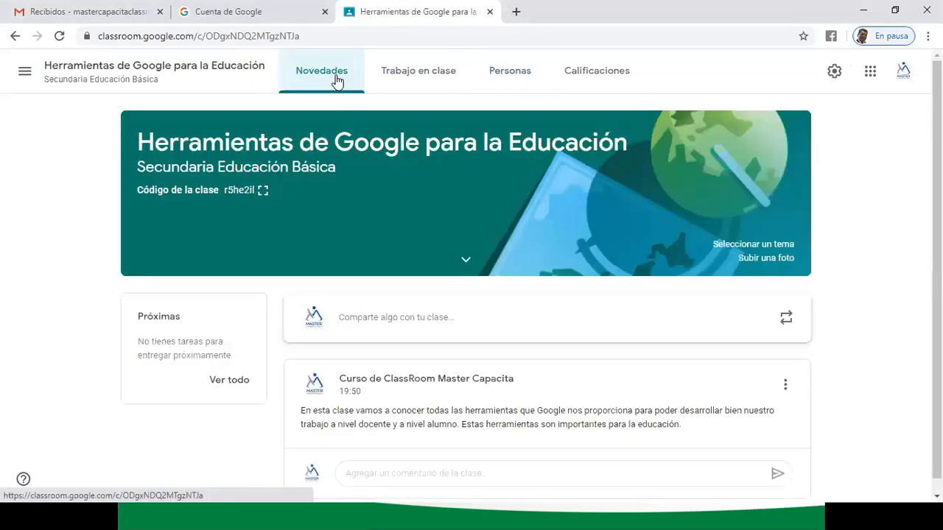
pyautogui.click(419, 74)
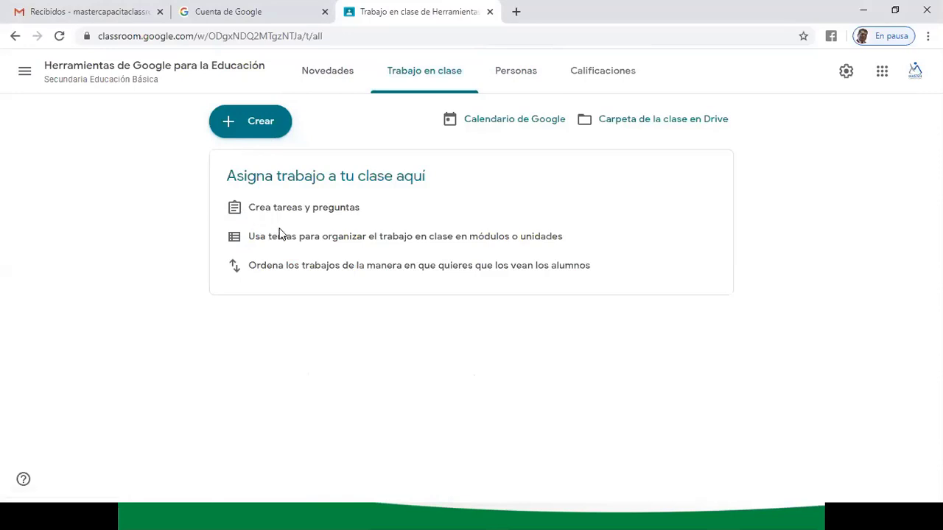
pyautogui.click(531, 75)
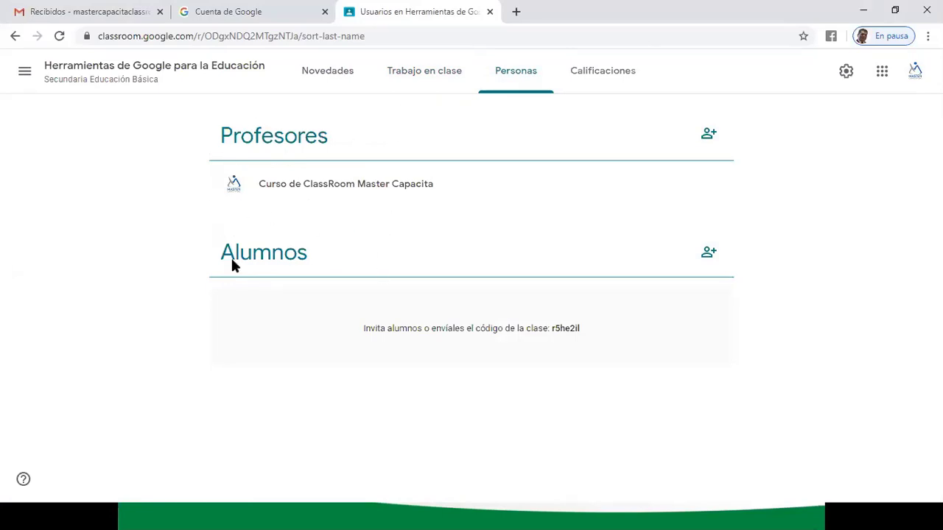
pyautogui.click(617, 69)
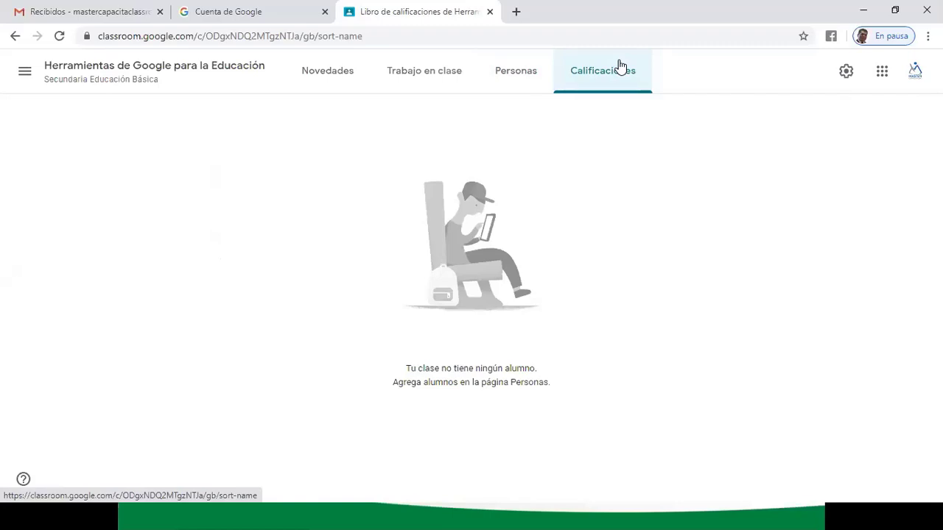
pyautogui.click(521, 78)
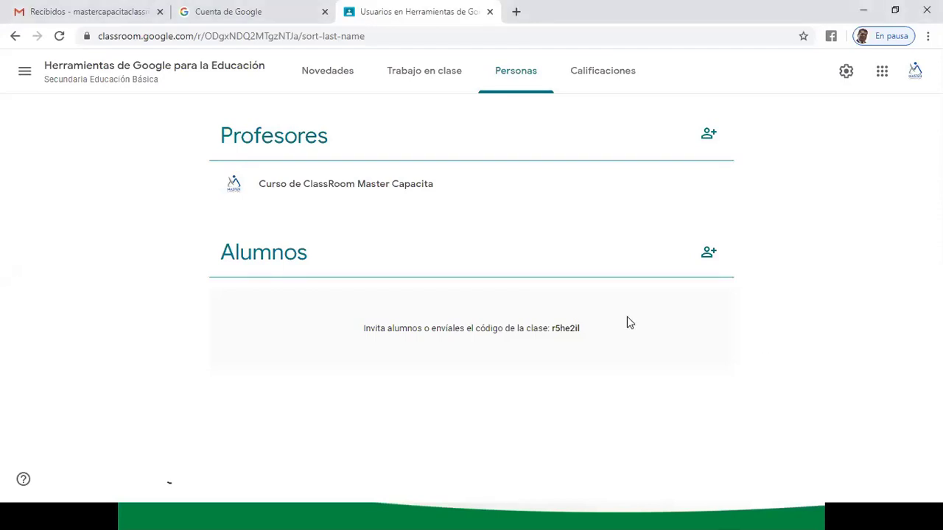
pyautogui.click(706, 255)
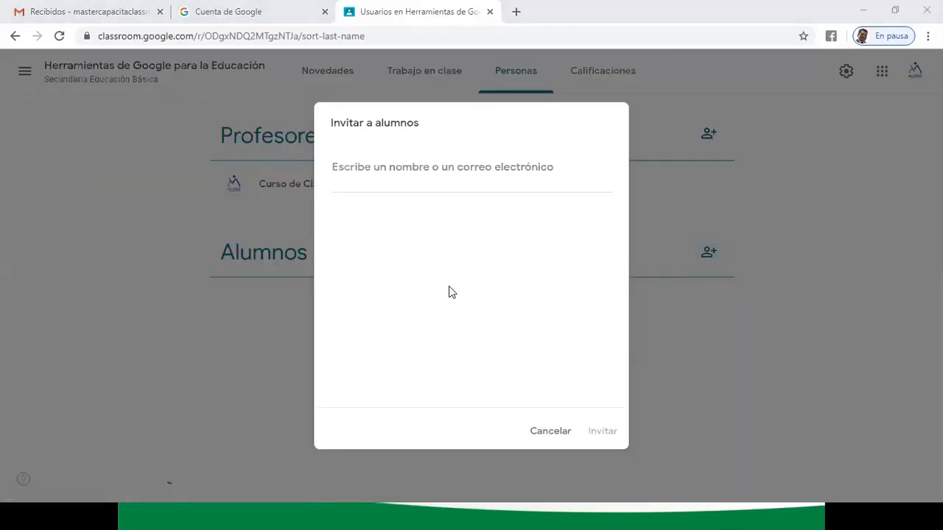
# - Invite the first student by pasting their e-mail address
pyautogui.click(374, 171)
pyautogui.hotkey('ctrl', 'v')
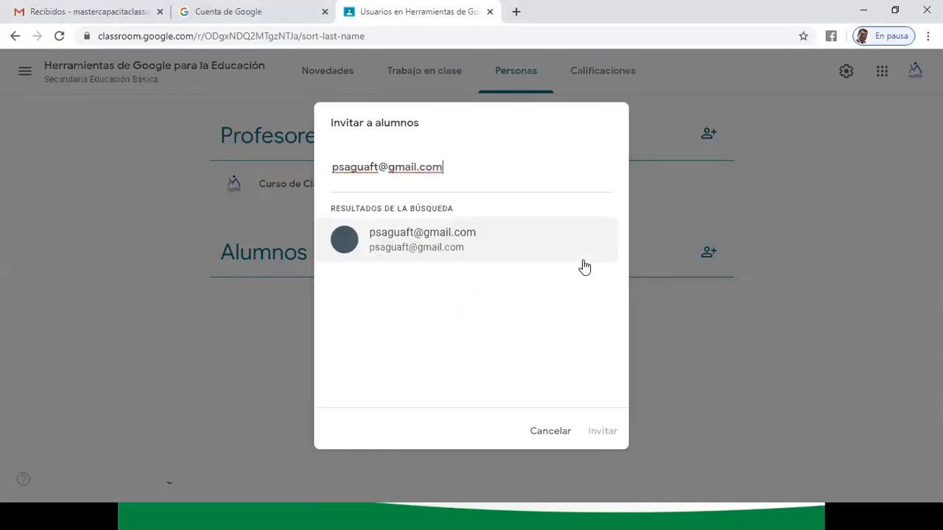
pyautogui.click(432, 248)
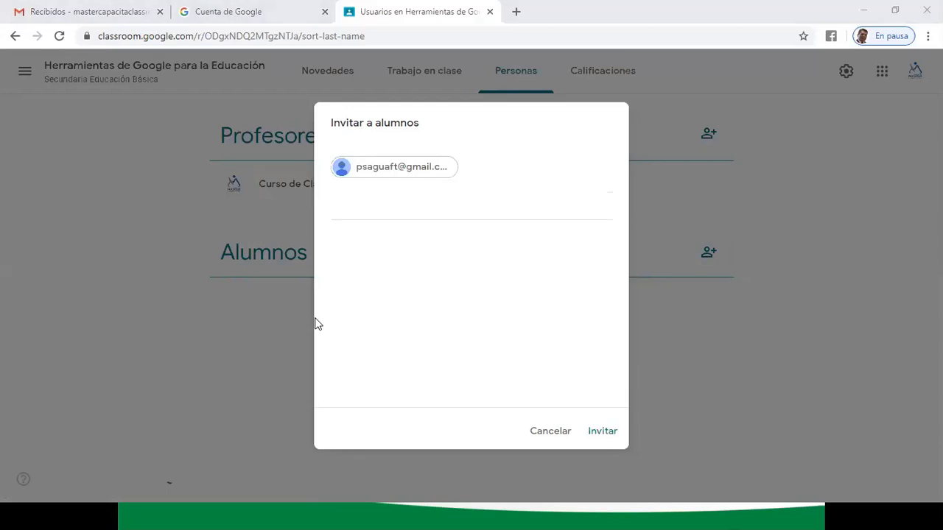
pyautogui.click(368, 212)
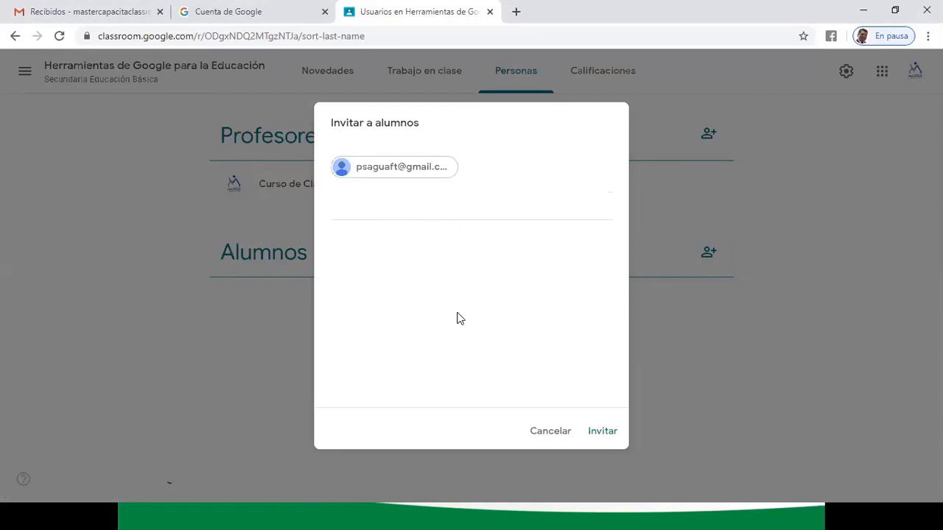
pyautogui.click(595, 429)
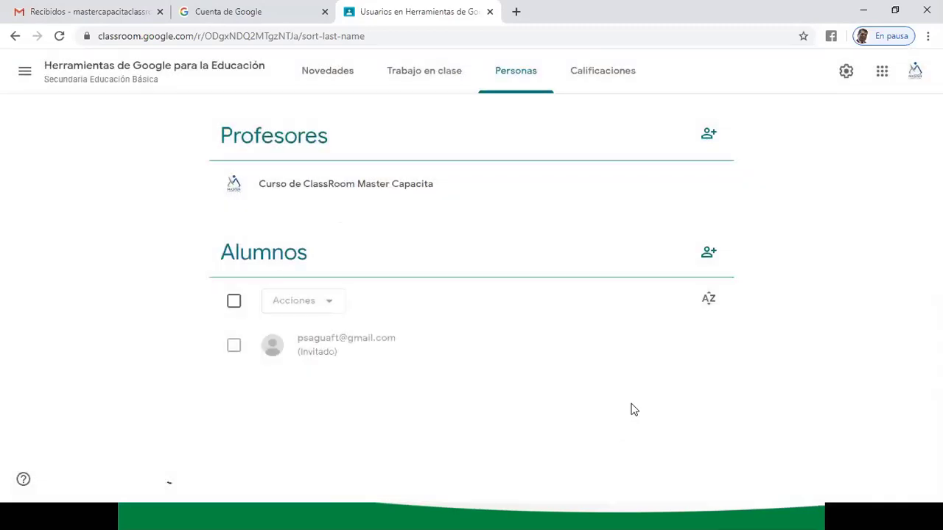
# - Invite a second student by pasting their e-mail address
pyautogui.click(708, 252)
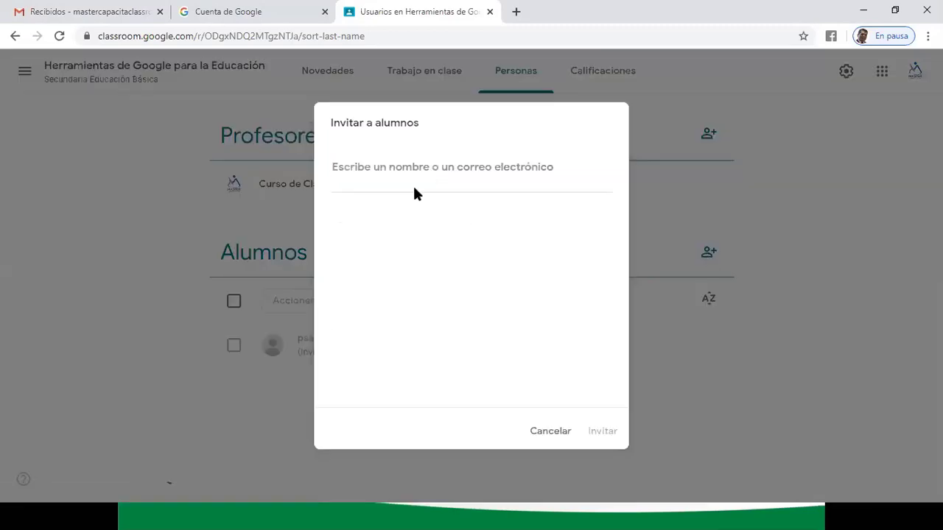
pyautogui.hotkey('ctrl', 'v')
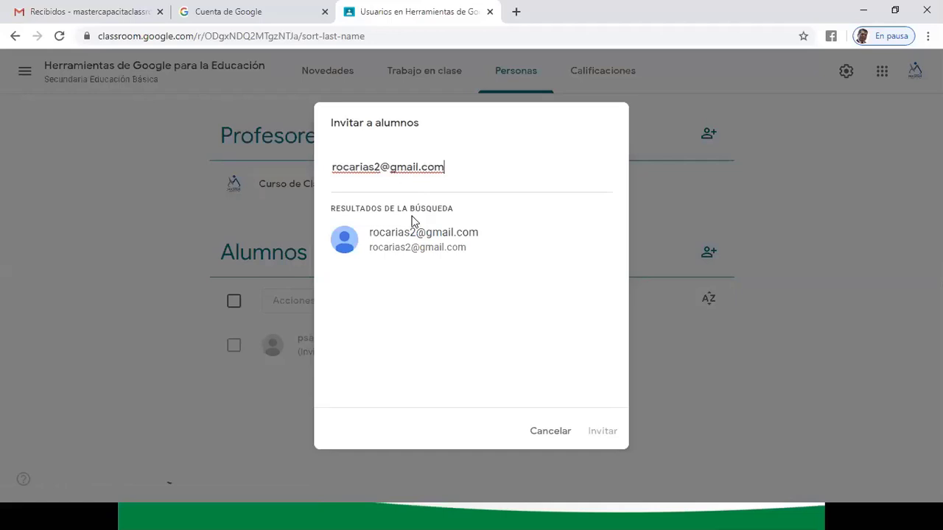
pyautogui.click(410, 237)
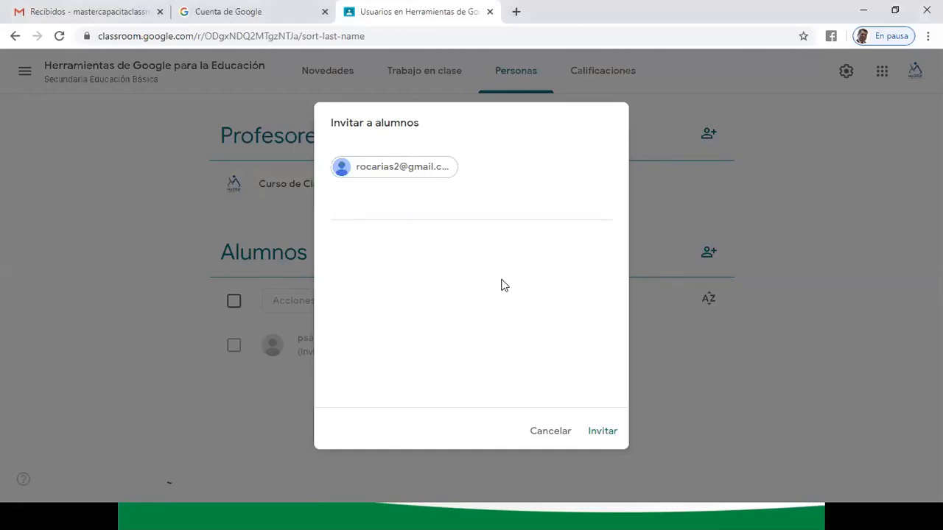
pyautogui.click(601, 430)
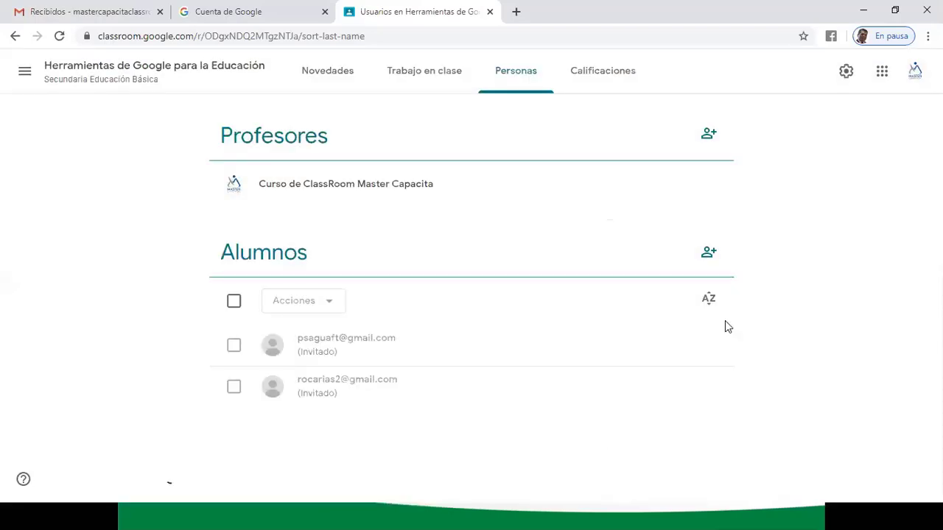
# - Invite the third and fourth students by their pasted e-mail addresses
pyautogui.click(709, 251)
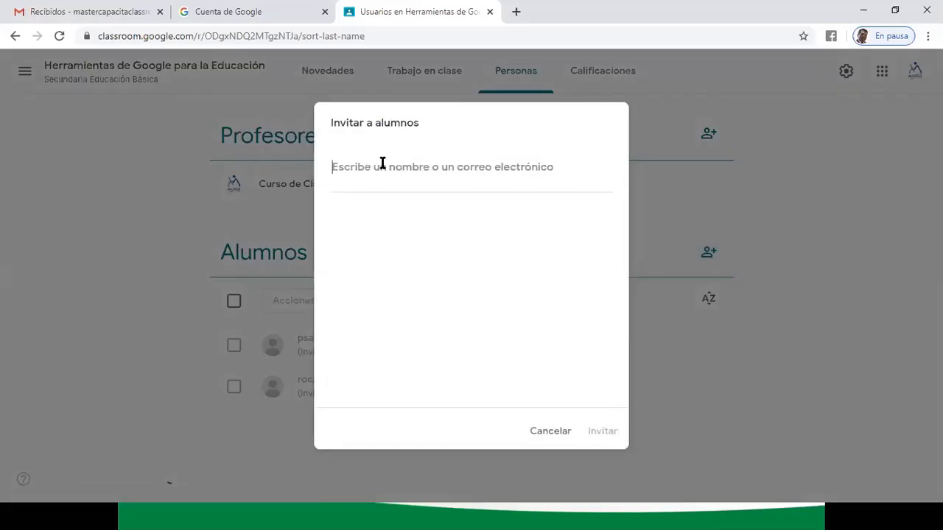
pyautogui.hotkey('ctrl', 'v')
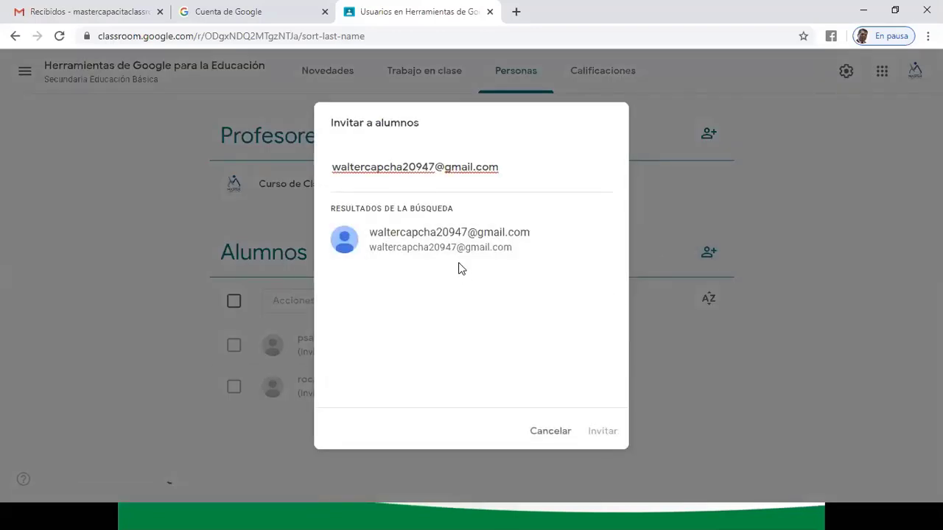
pyautogui.click(456, 248)
pyautogui.click(601, 432)
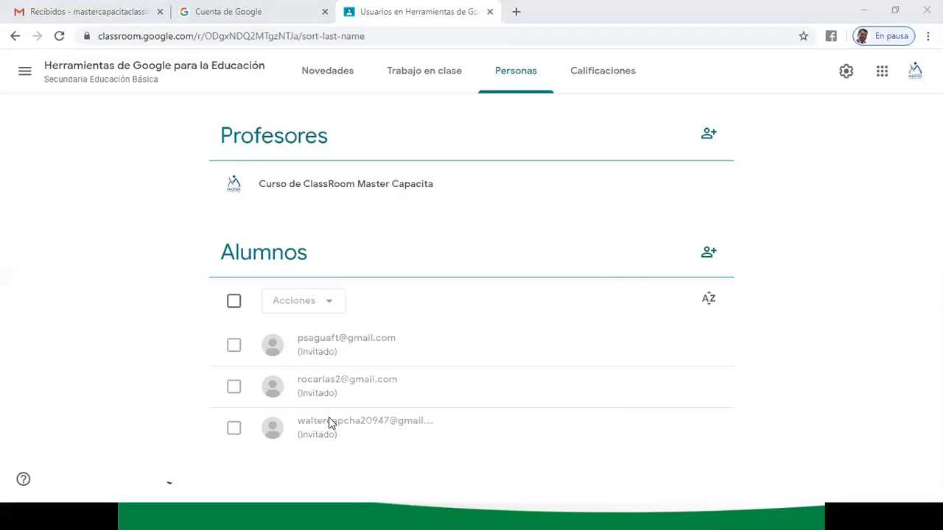
pyautogui.click(708, 252)
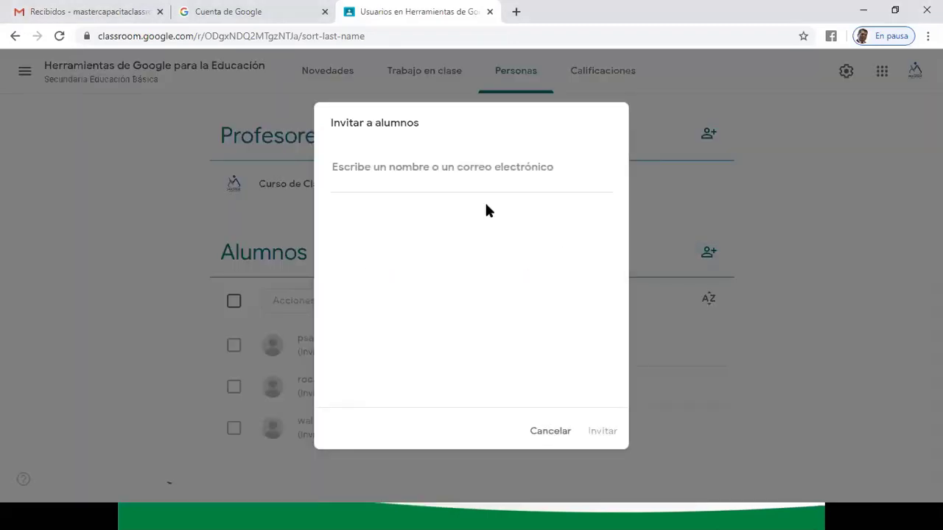
pyautogui.click(437, 168)
pyautogui.hotkey('ctrl', 'v')
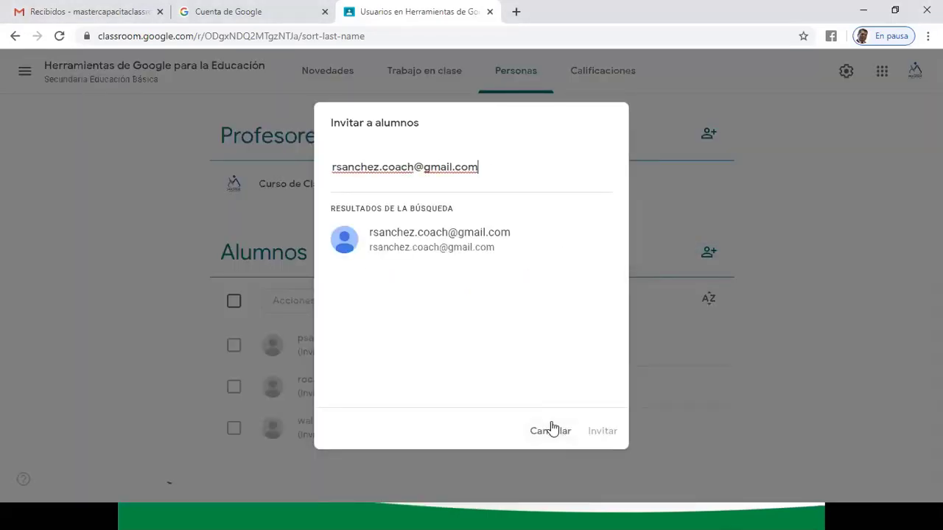
pyautogui.click(439, 237)
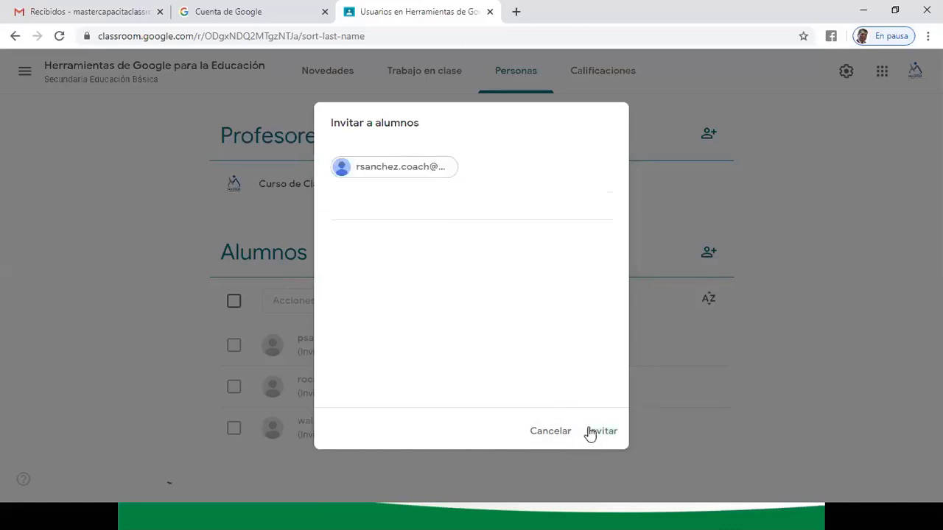
pyautogui.click(590, 433)
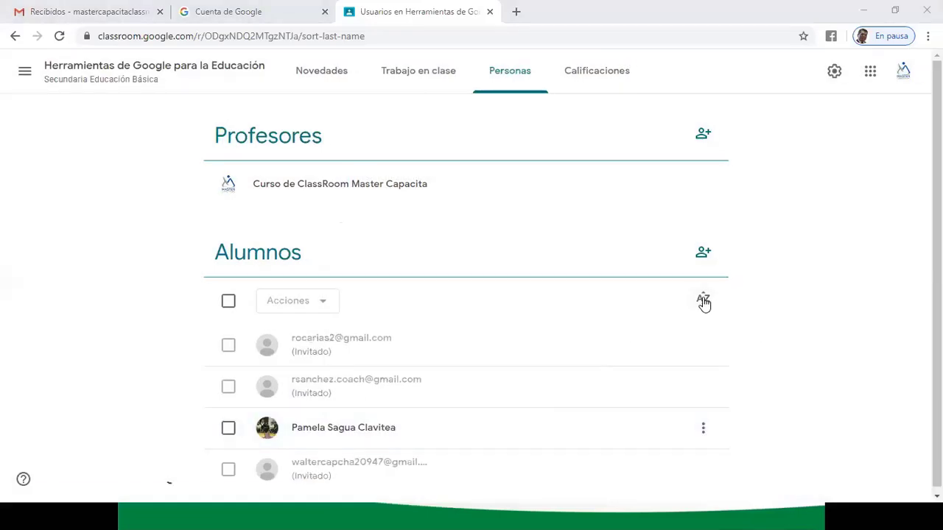
# - Invite one more student by pasted e-mail, leaving the list order unchanged
pyautogui.click(703, 302)
pyautogui.click(702, 260)
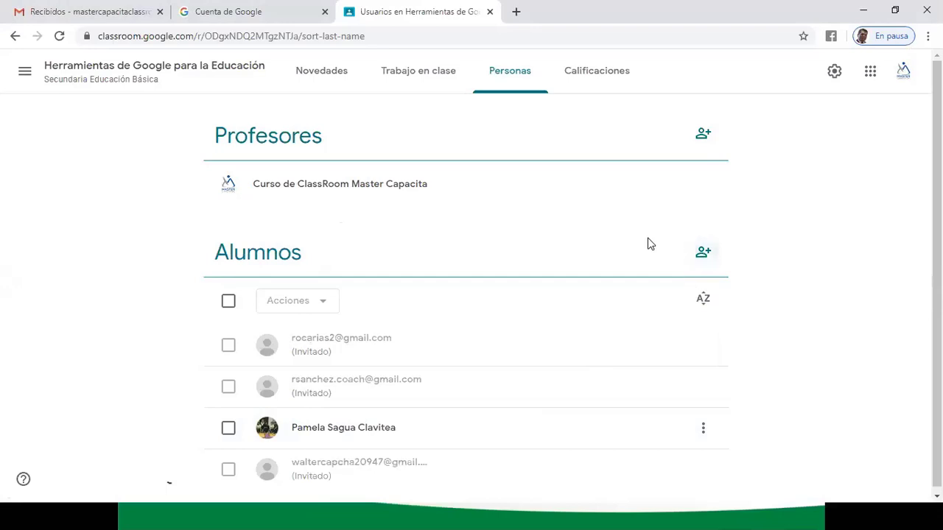
pyautogui.click(703, 251)
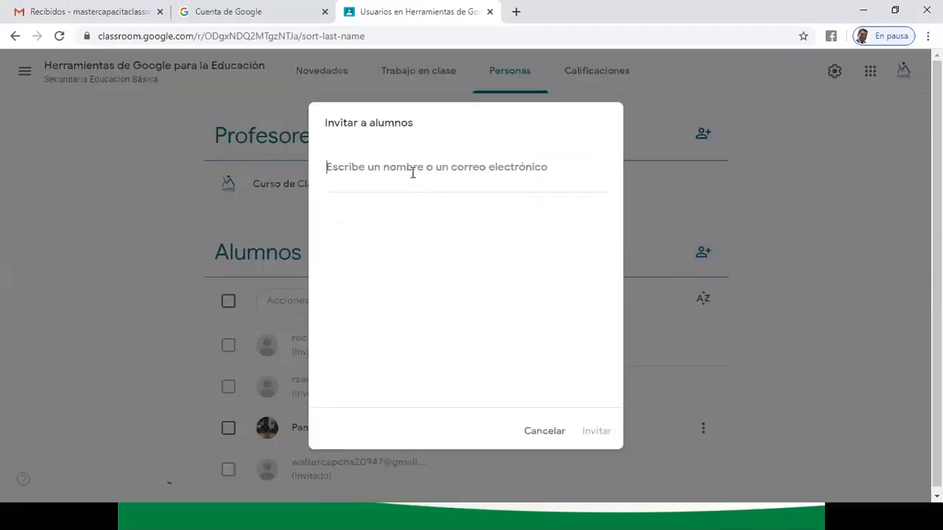
pyautogui.hotkey('ctrl', 'v')
pyautogui.click(394, 243)
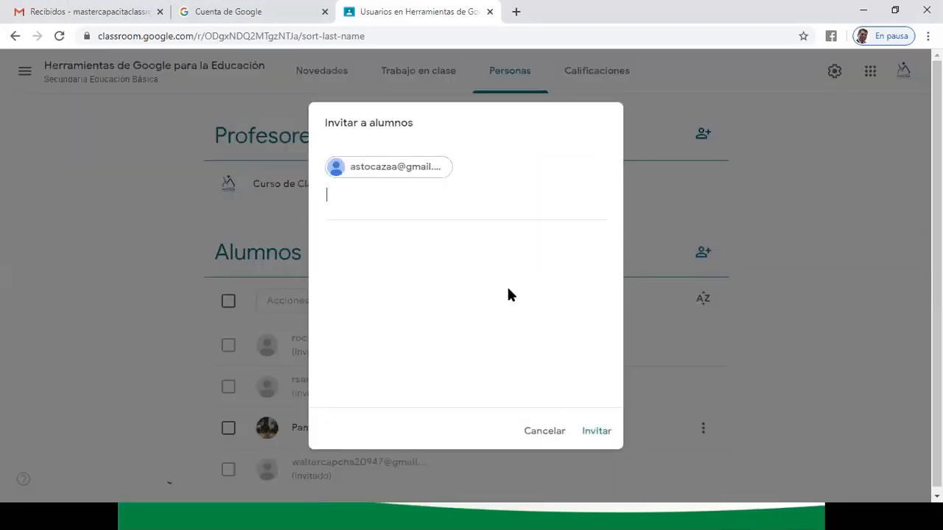
pyautogui.click(590, 432)
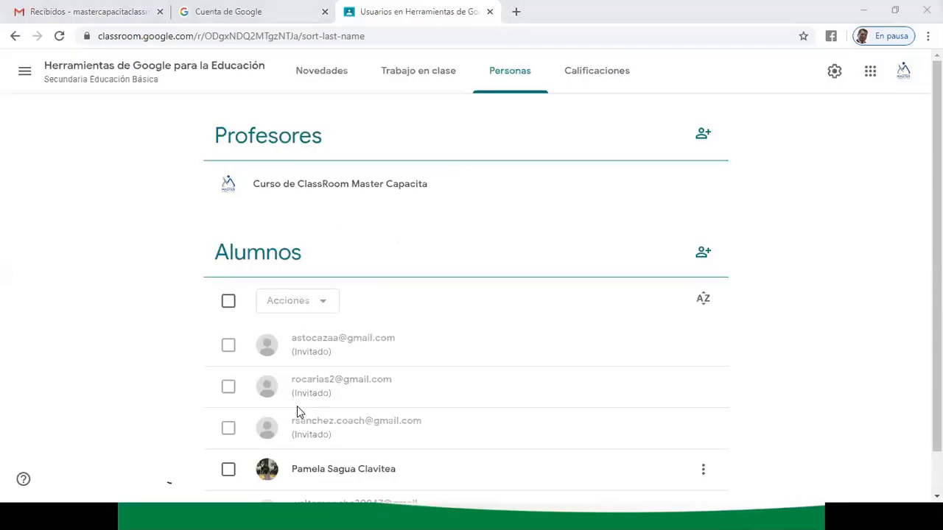
# - Invite the next three students by pasting each e-mail address
pyautogui.click(704, 252)
pyautogui.hotkey('ctrl', 'v')
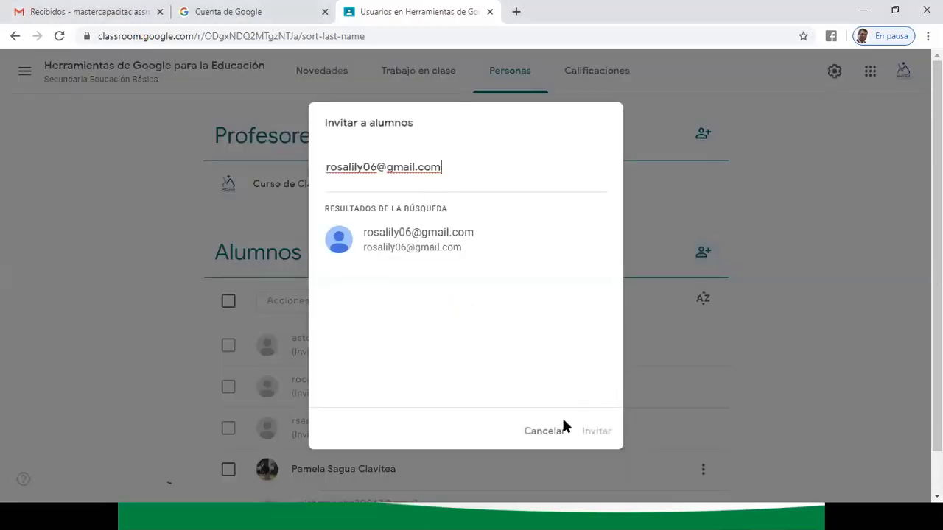
pyautogui.click(432, 250)
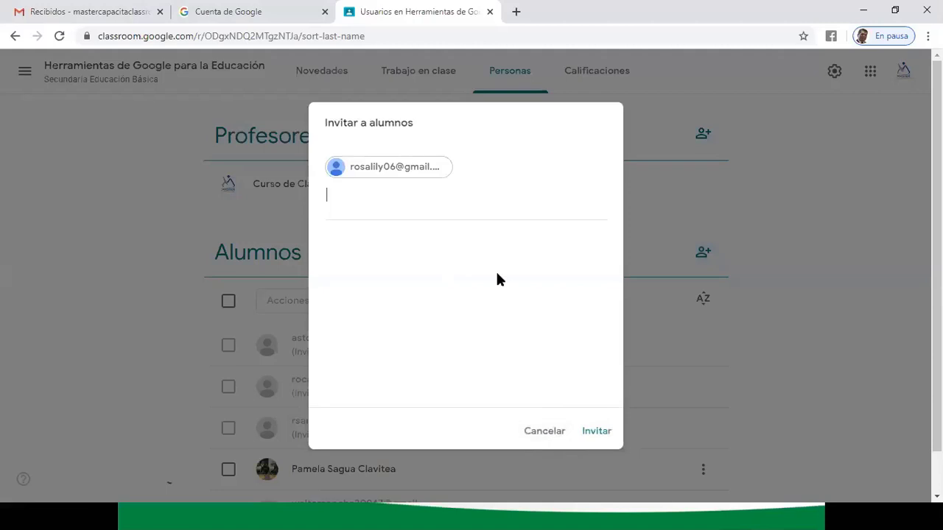
pyautogui.click(593, 432)
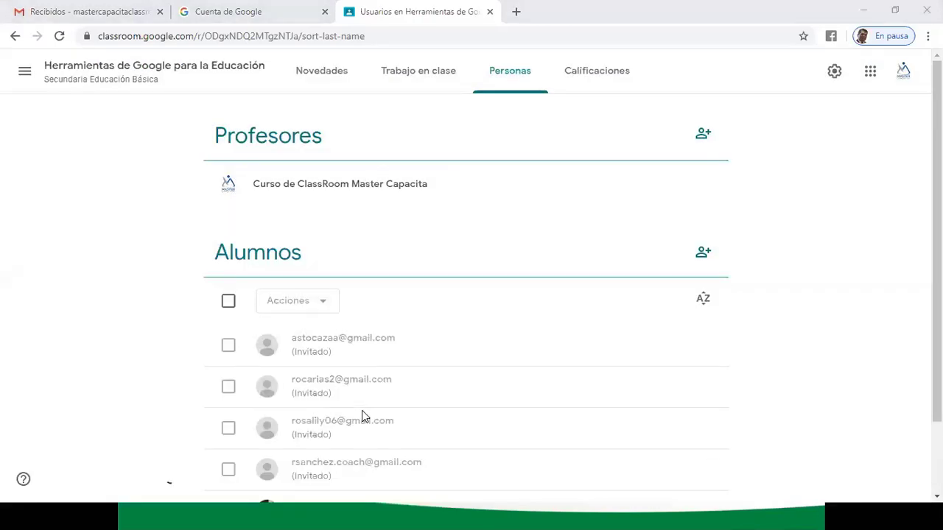
pyautogui.click(701, 254)
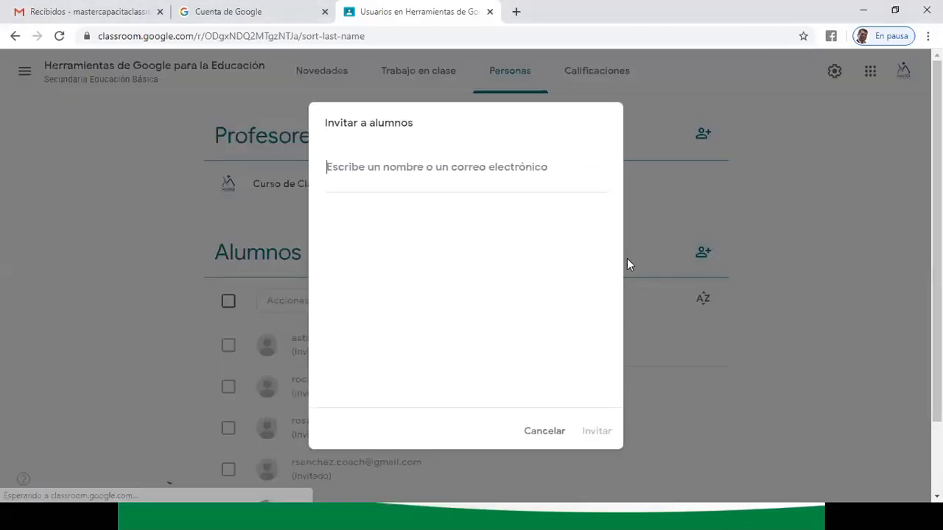
pyautogui.hotkey('ctrl', 'v')
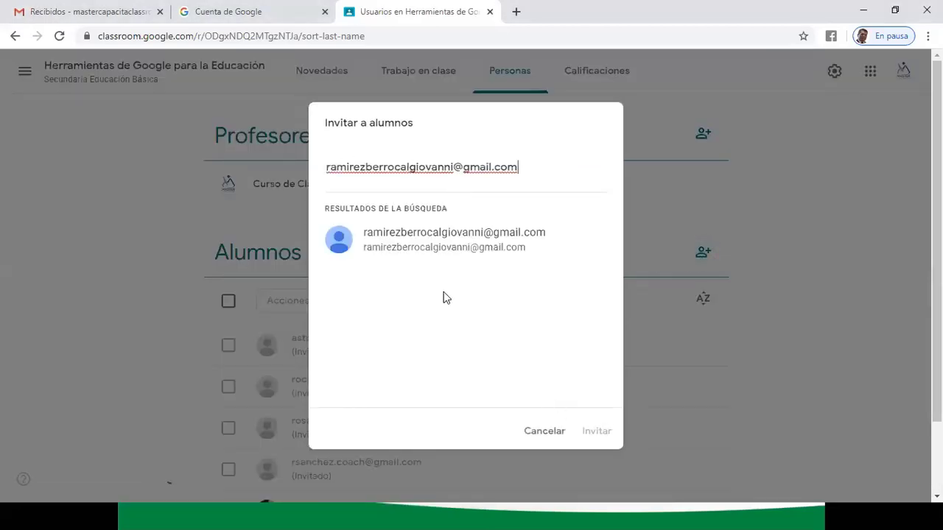
pyautogui.click(435, 246)
pyautogui.click(595, 432)
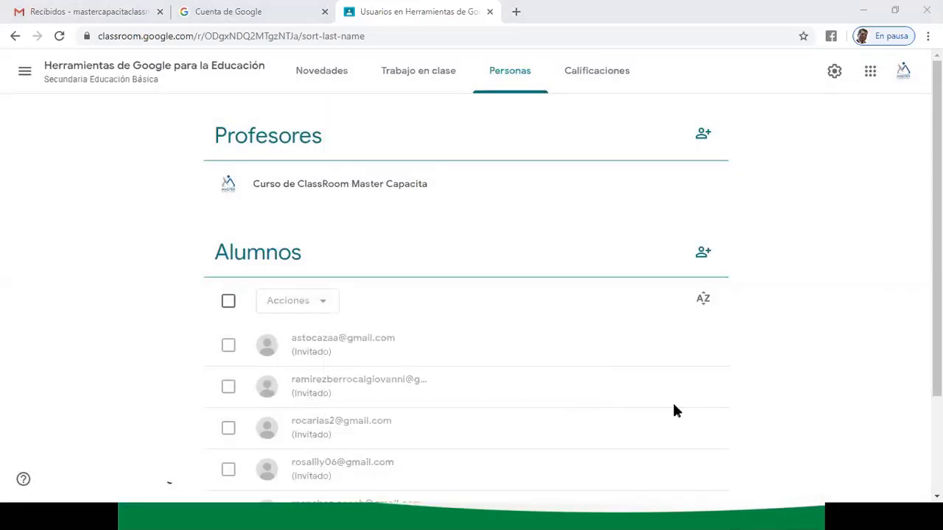
pyautogui.click(703, 252)
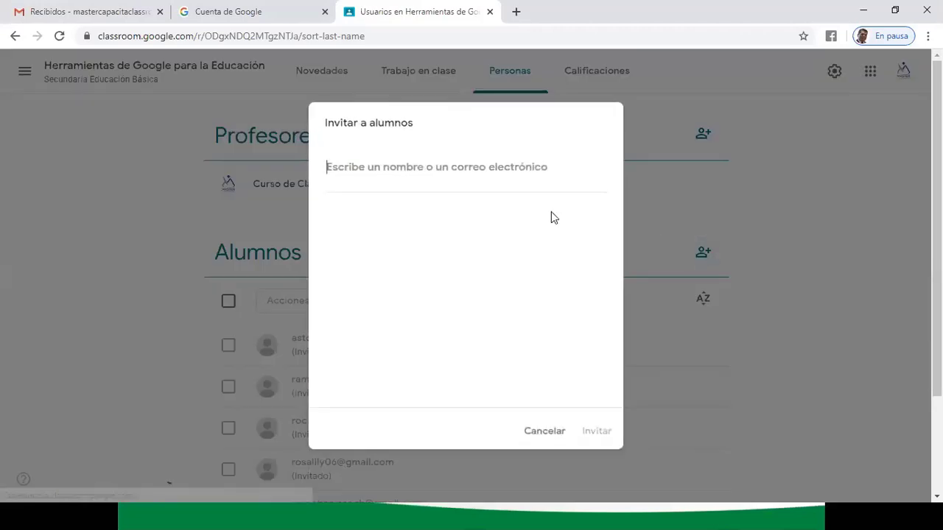
pyautogui.hotkey('ctrl', 'v')
pyautogui.click(435, 267)
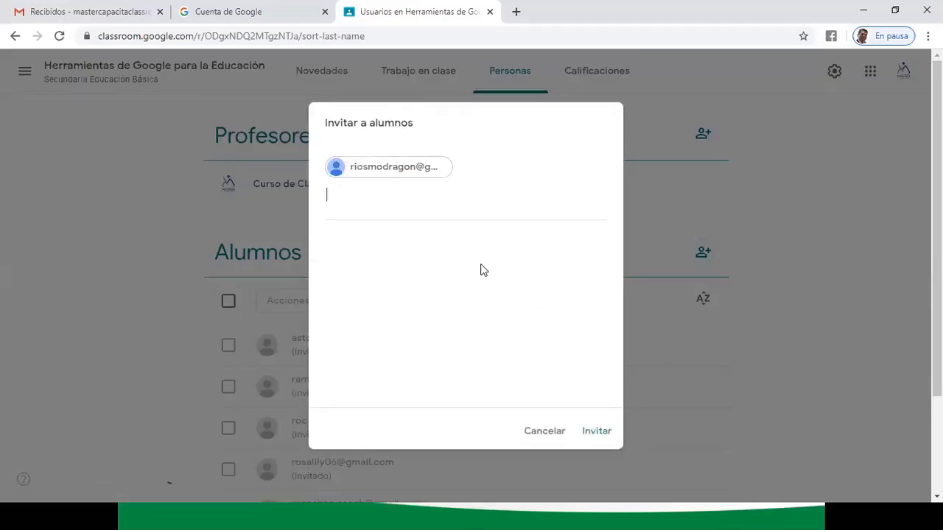
pyautogui.click(595, 430)
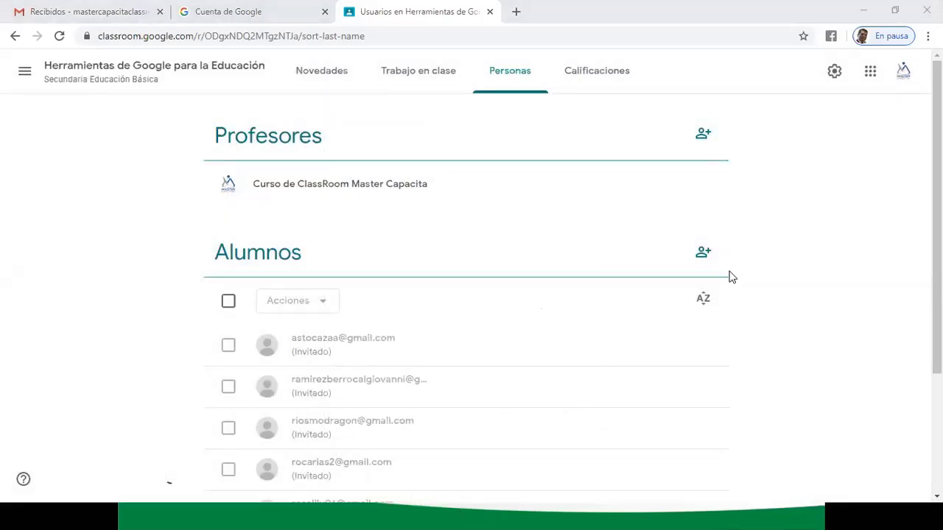
# - Invite three further students by pasted e-mail, adding them as Invitado
pyautogui.click(704, 254)
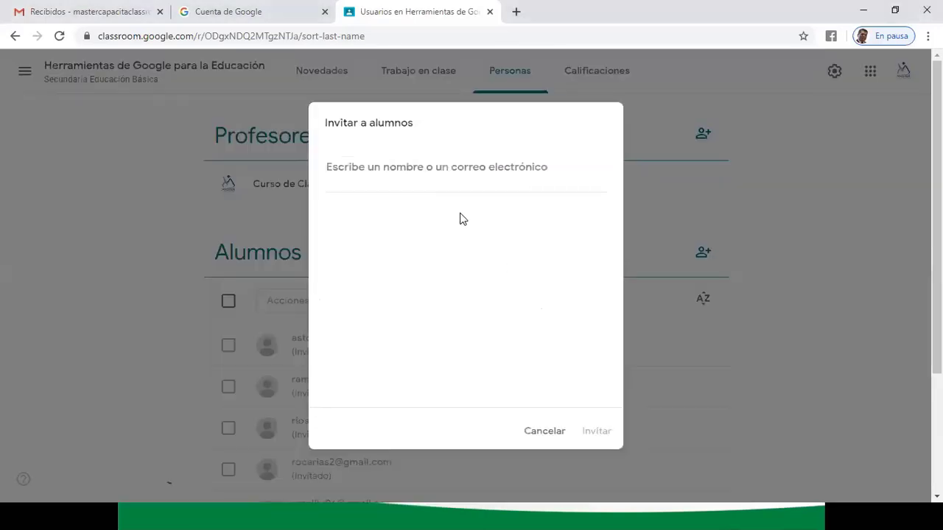
pyautogui.hotkey('ctrl', 'v')
pyautogui.click(410, 237)
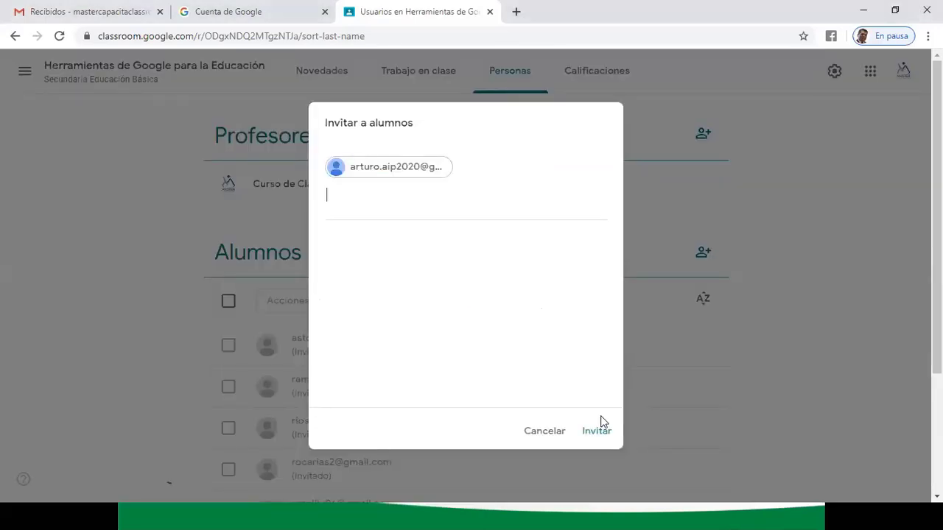
pyautogui.click(593, 434)
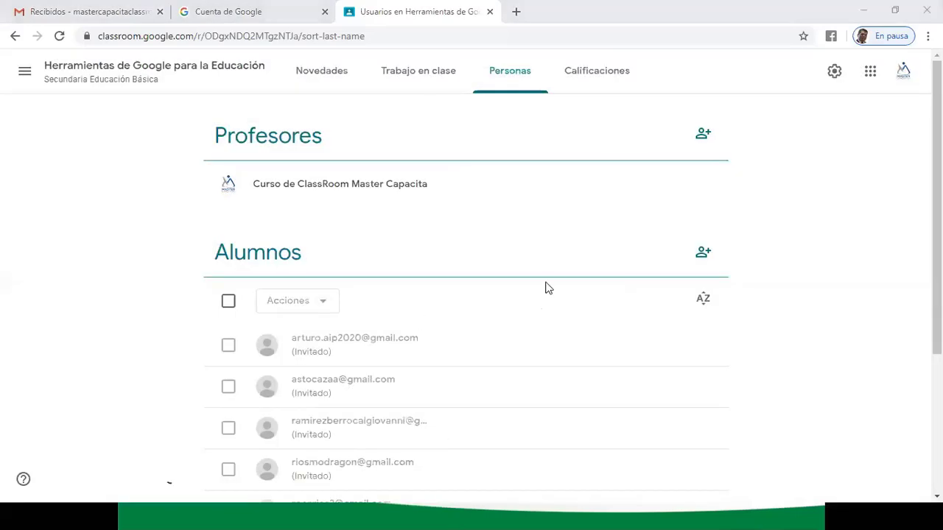
pyautogui.click(703, 253)
pyautogui.hotkey('ctrl', 'v')
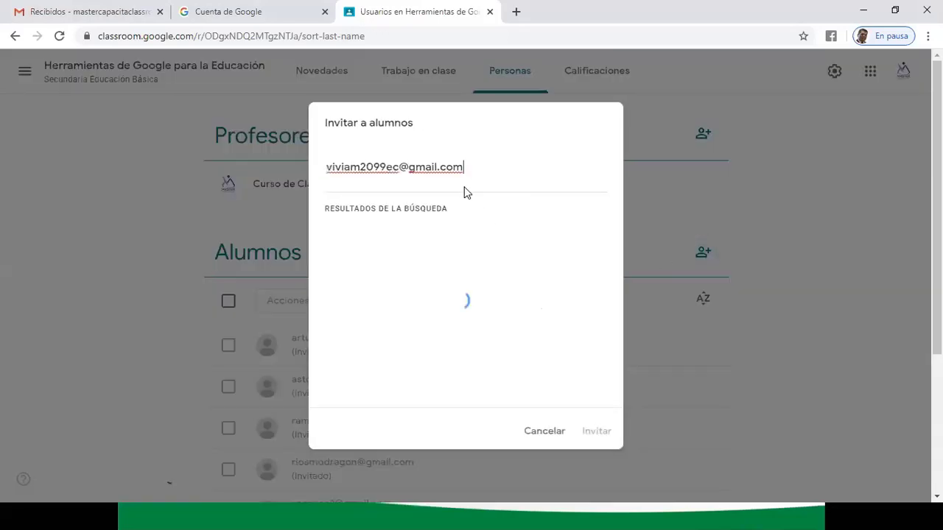
pyautogui.click(465, 236)
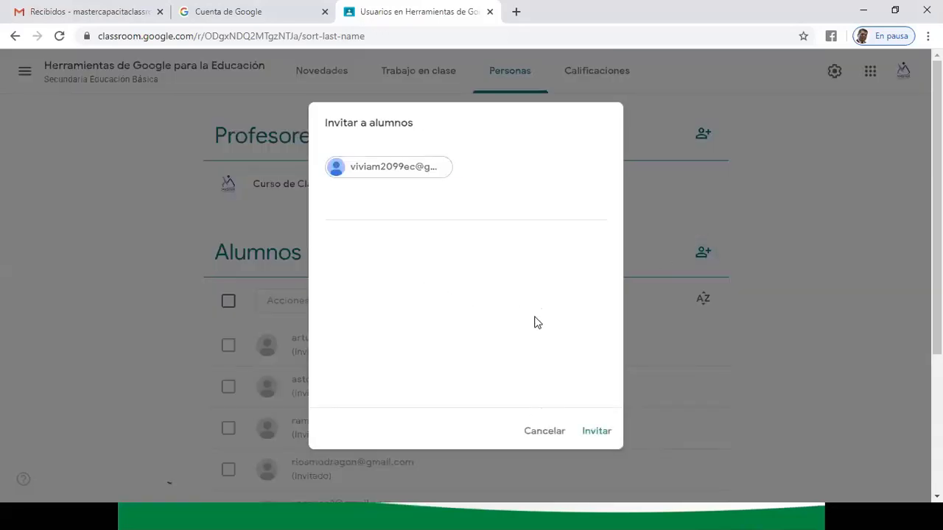
pyautogui.click(595, 432)
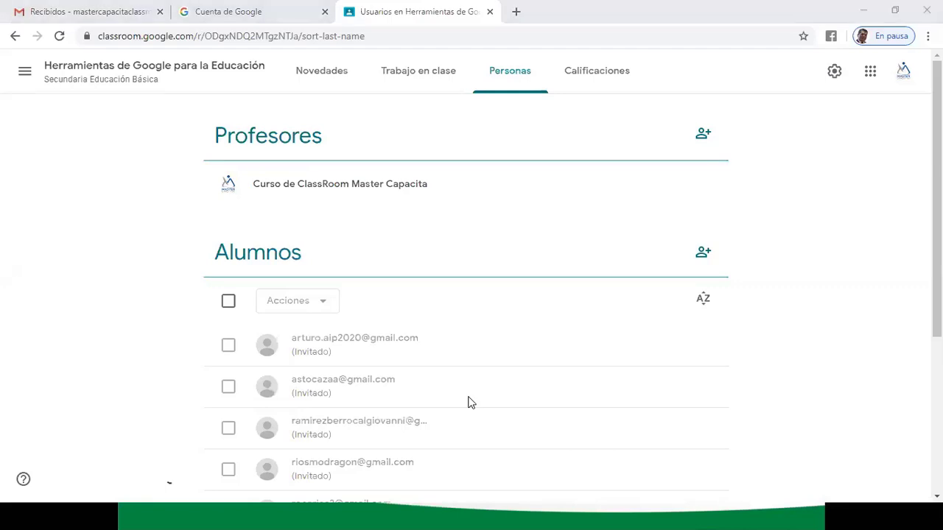
pyautogui.click(702, 253)
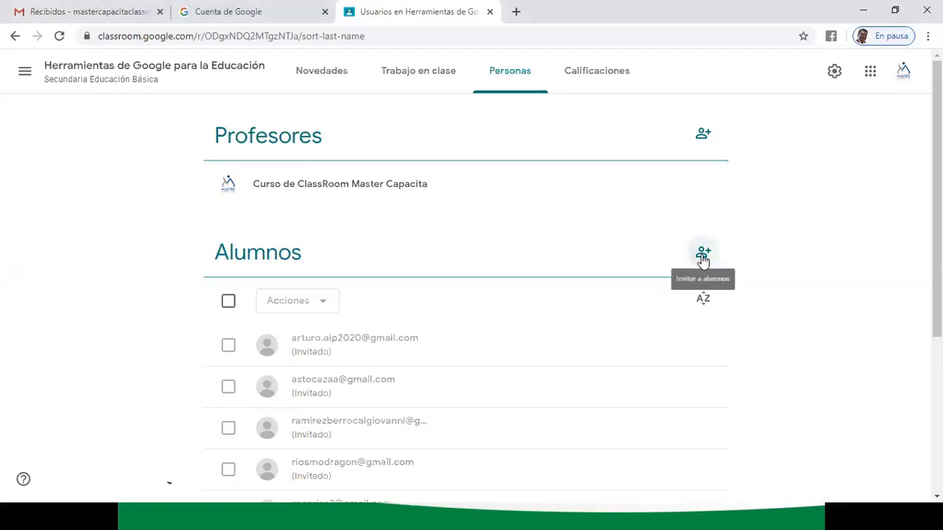
pyautogui.click(448, 174)
pyautogui.hotkey('ctrl', 'v')
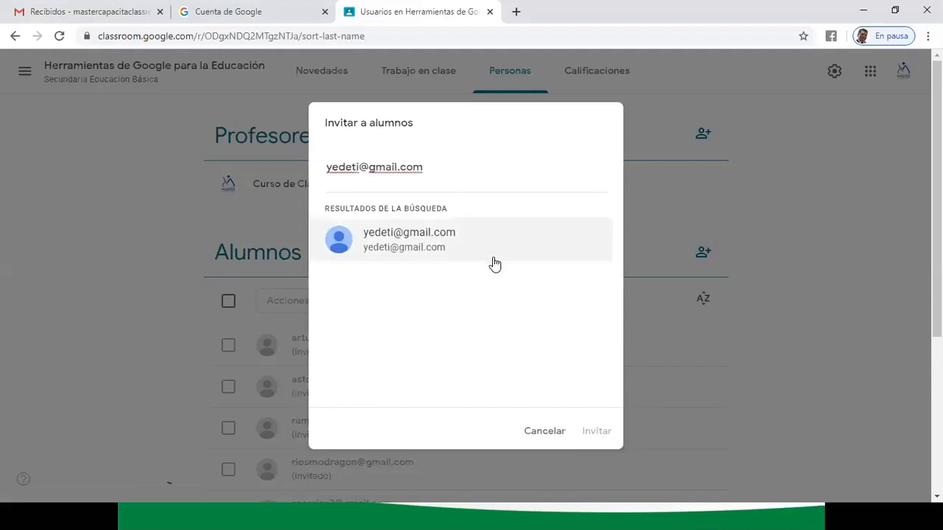
pyautogui.click(493, 258)
pyautogui.click(595, 435)
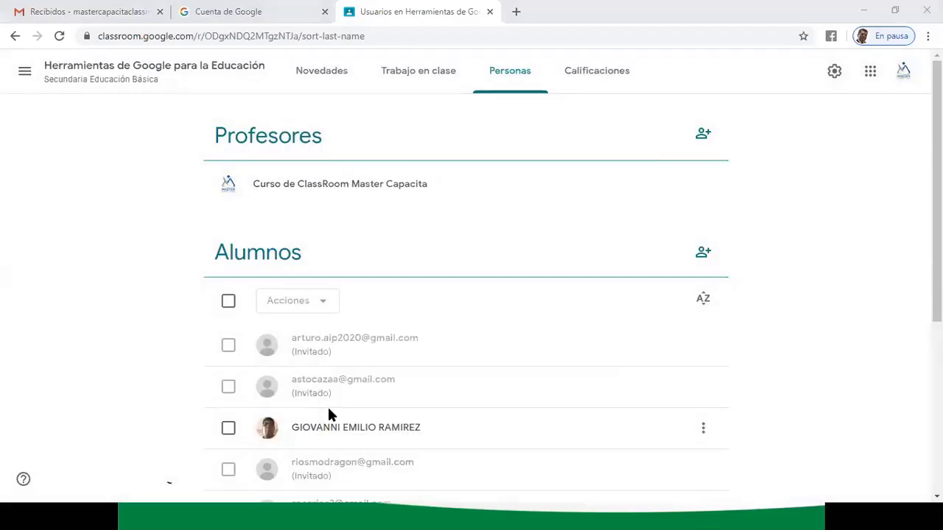
# - Send invitations to three more students using their pasted e-mail addresses
pyautogui.click(703, 253)
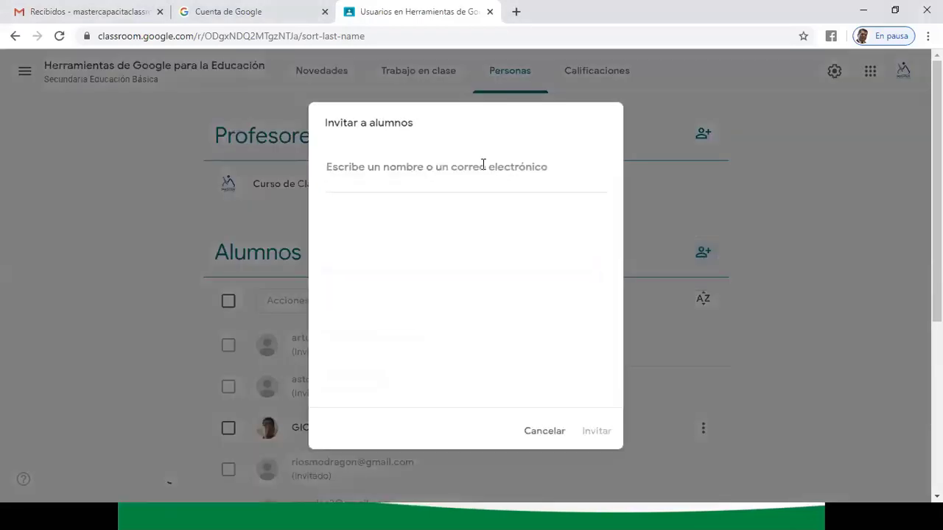
pyautogui.hotkey('ctrl', 'v')
pyautogui.click(408, 251)
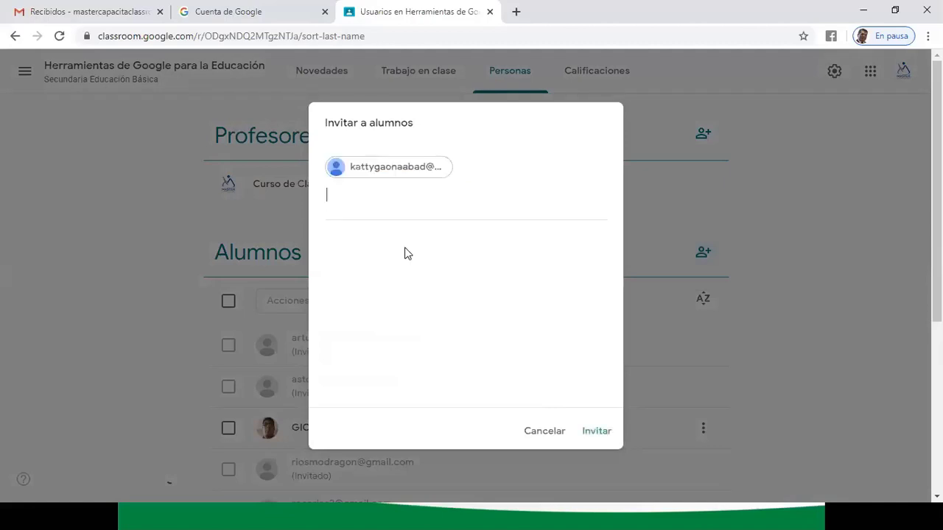
pyautogui.click(595, 433)
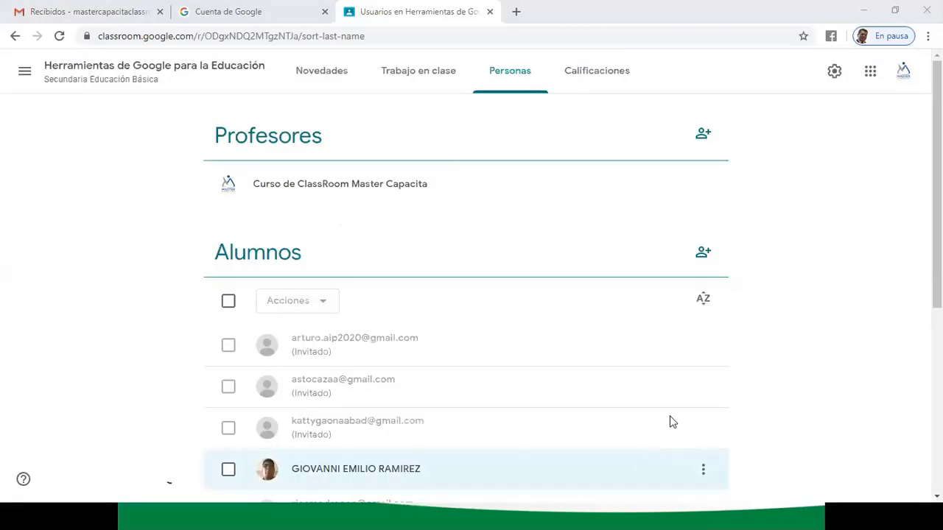
pyautogui.click(703, 251)
pyautogui.hotkey('ctrl', 'v')
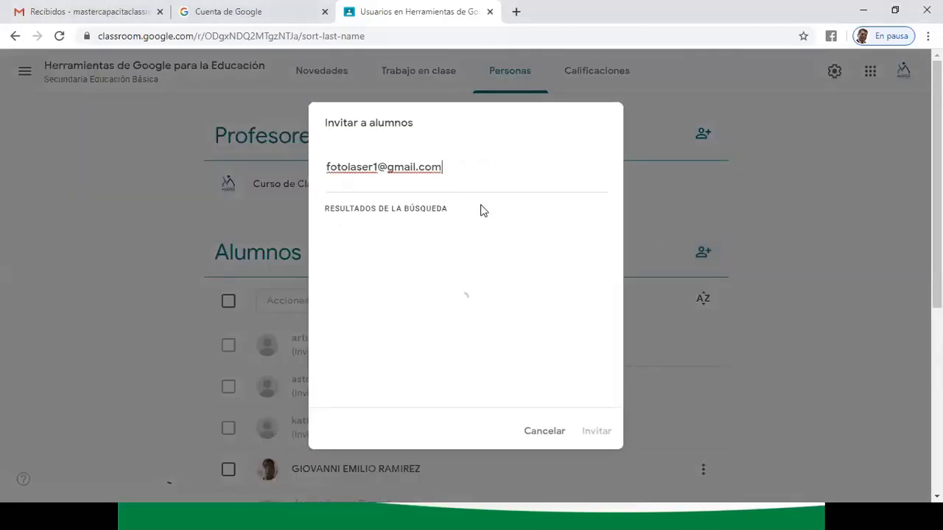
pyautogui.click(419, 243)
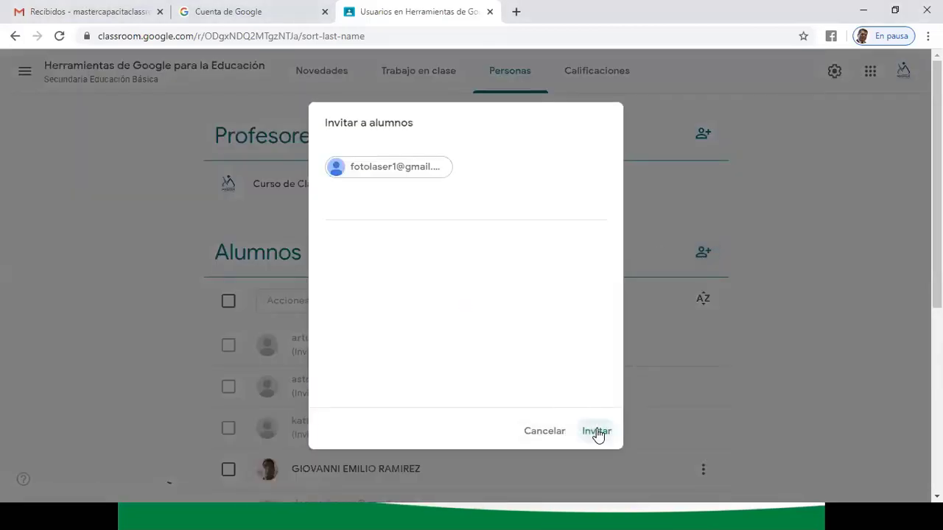
pyautogui.click(596, 432)
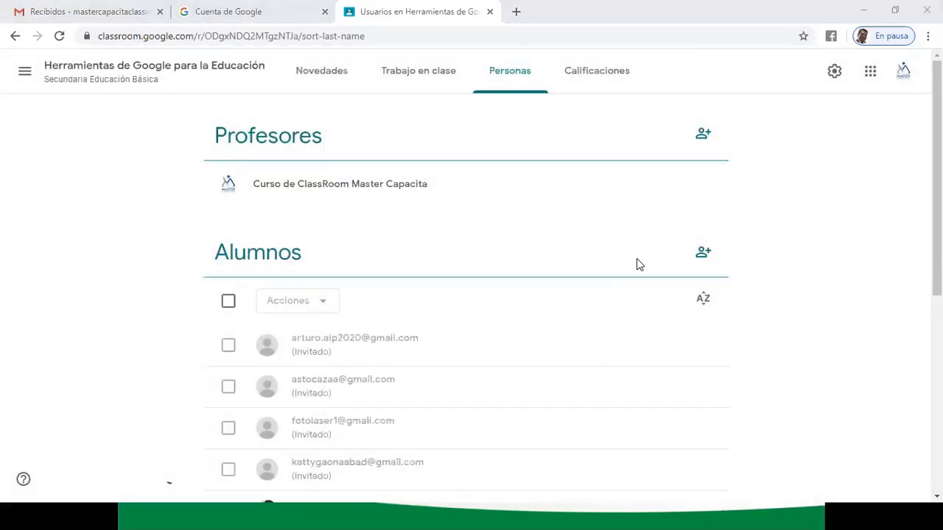
pyautogui.click(703, 255)
pyautogui.hotkey('ctrl', 'v')
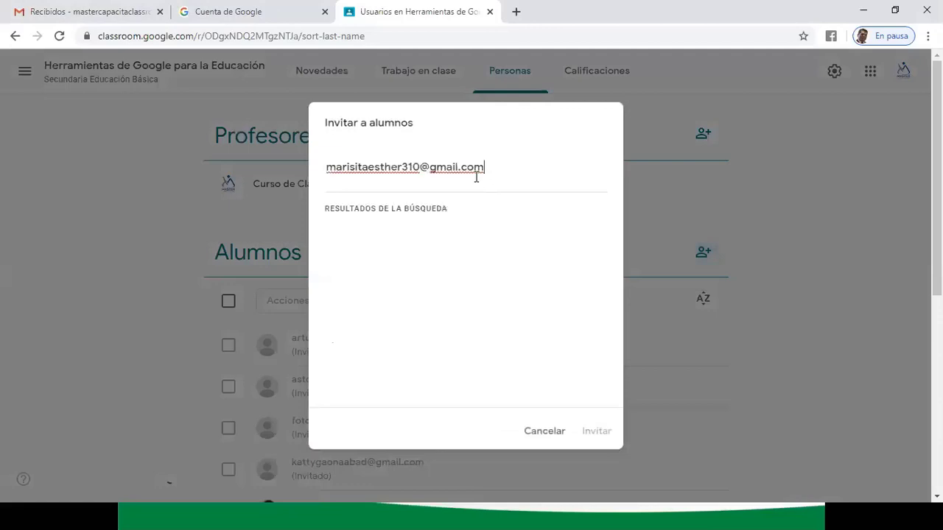
pyautogui.click(419, 239)
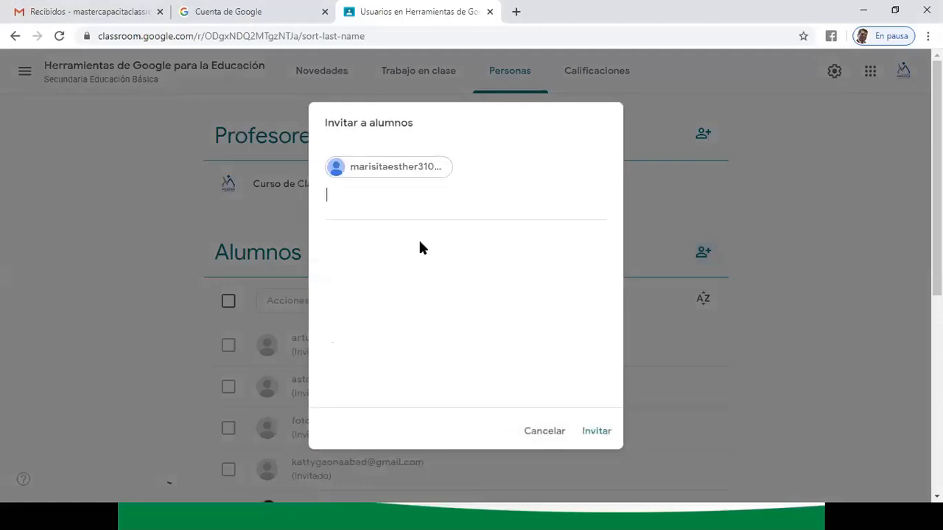
pyautogui.click(600, 432)
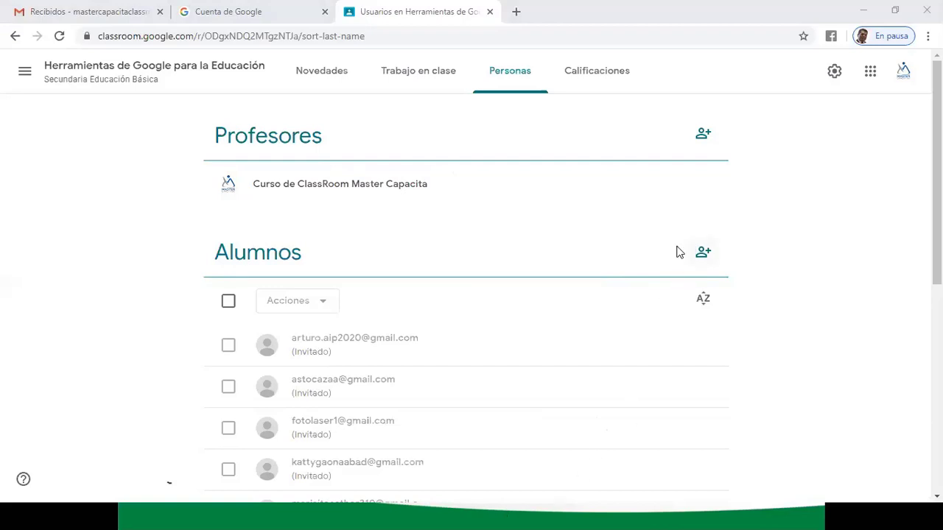
# - Invite the last three students by pasted e-mail, each listed as Invitado under Alumnos
pyautogui.click(703, 254)
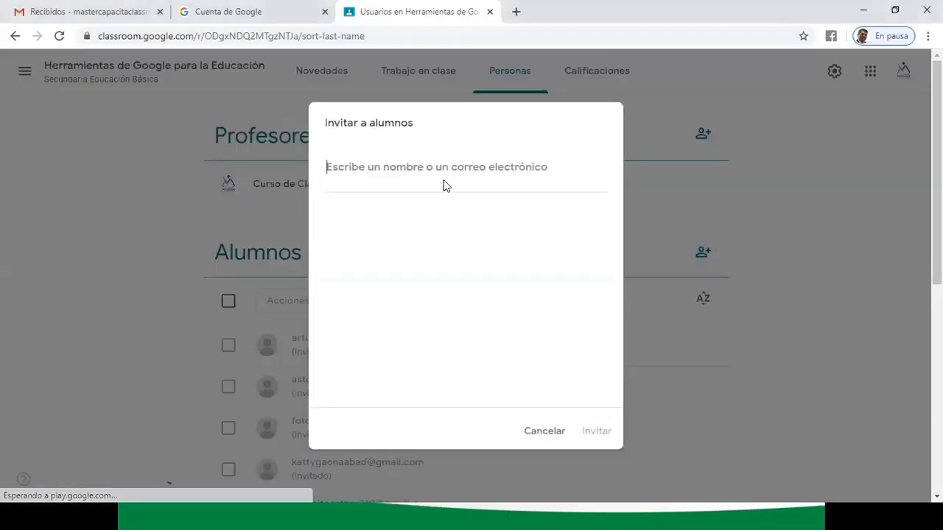
pyautogui.hotkey('ctrl', 'v')
pyautogui.click(443, 230)
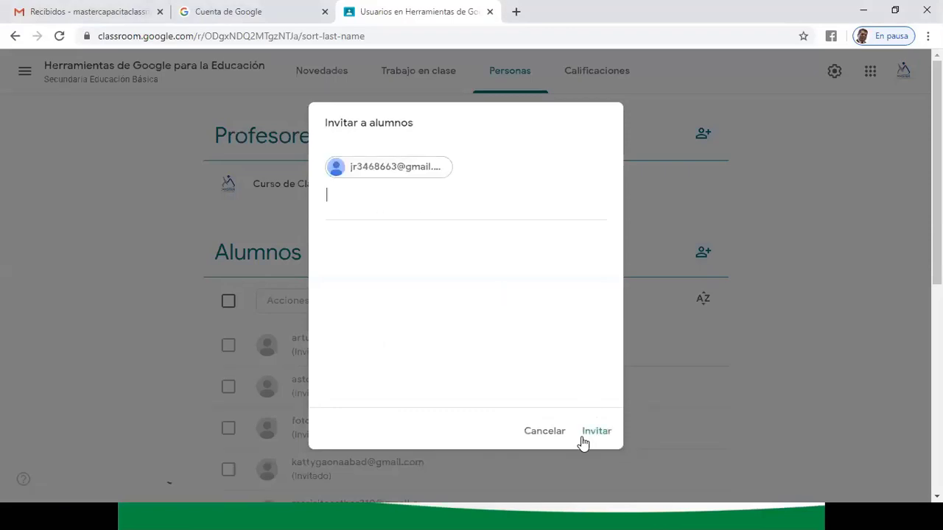
pyautogui.click(595, 432)
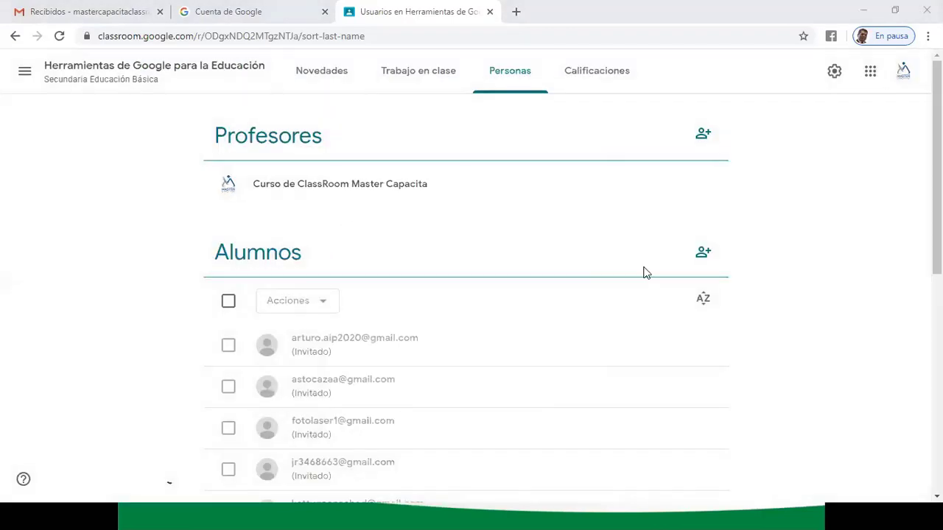
pyautogui.click(703, 256)
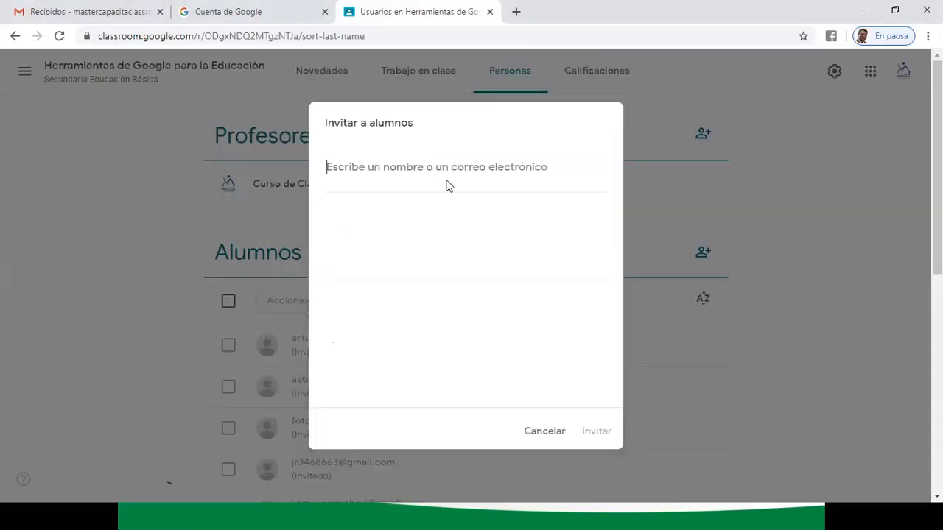
pyautogui.hotkey('ctrl', 'v')
pyautogui.click(422, 235)
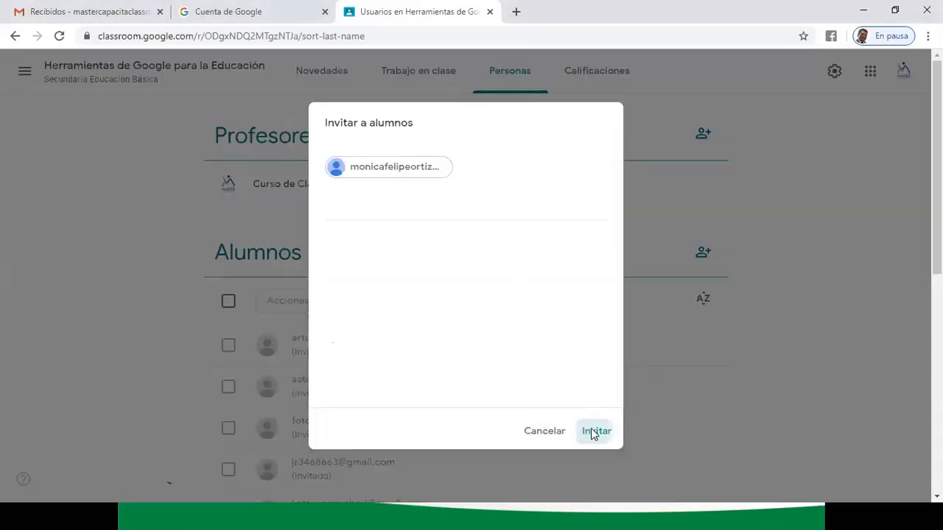
pyautogui.click(594, 432)
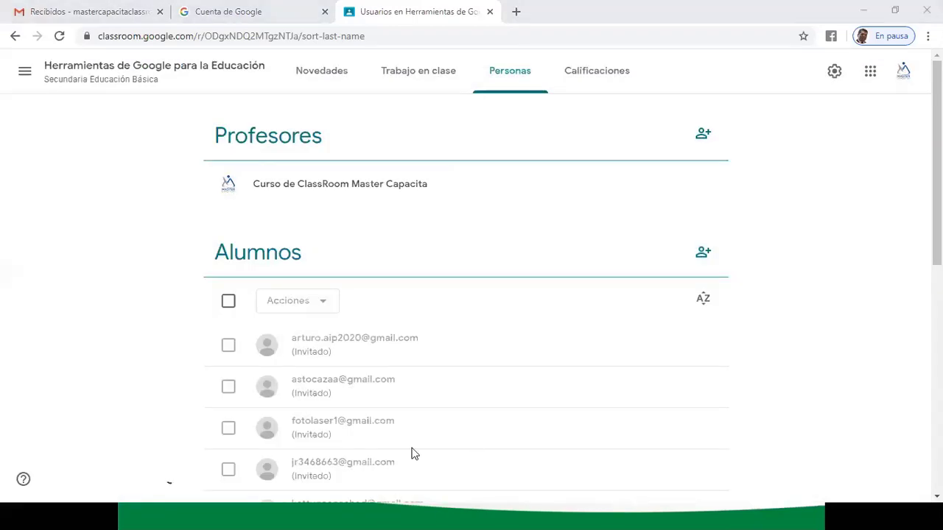
pyautogui.click(702, 253)
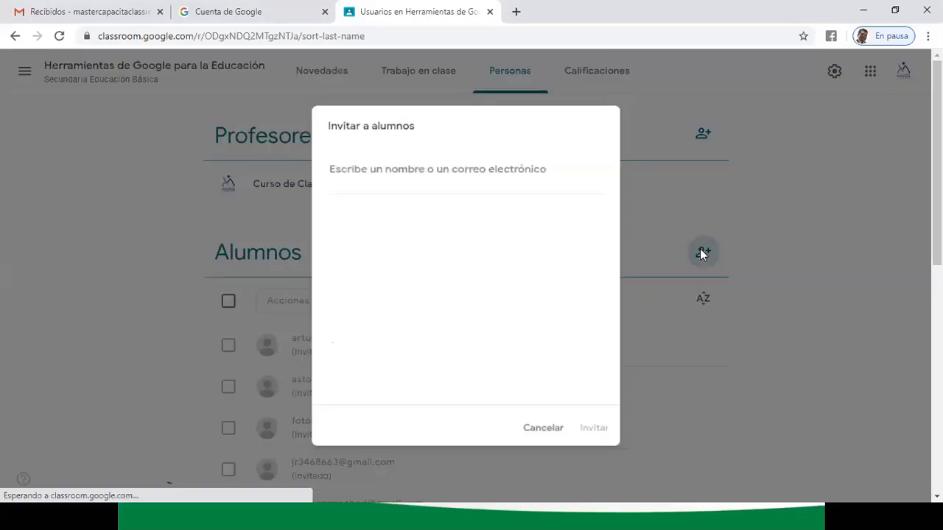
pyautogui.click(427, 166)
pyautogui.hotkey('ctrl', 'v')
pyautogui.click(382, 237)
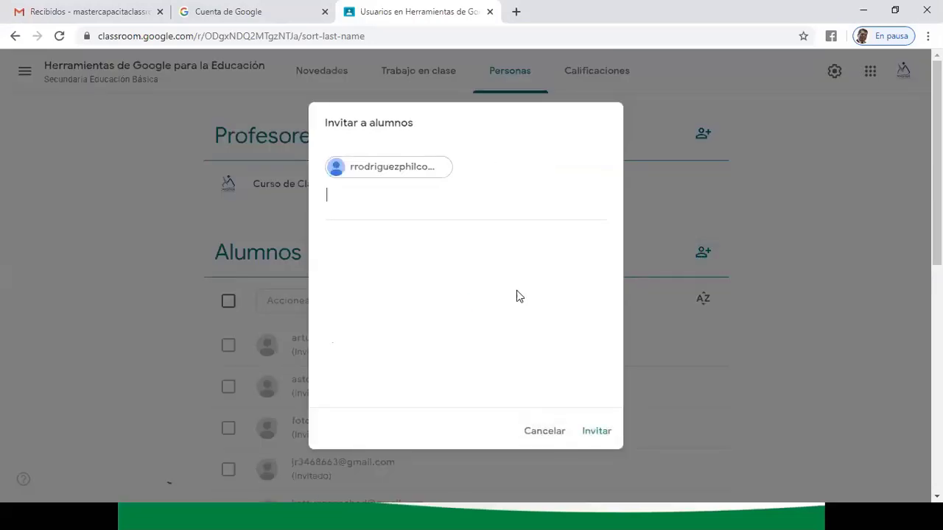
pyautogui.click(594, 432)
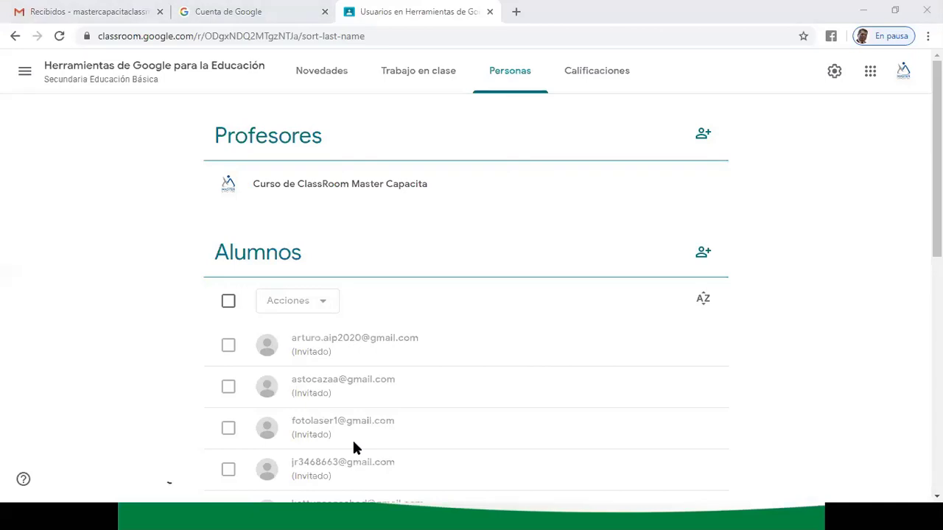
# - Invite another student to Alumnos by pasting their e-mail address and confirming the matching suggestion
pyautogui.click(703, 253)
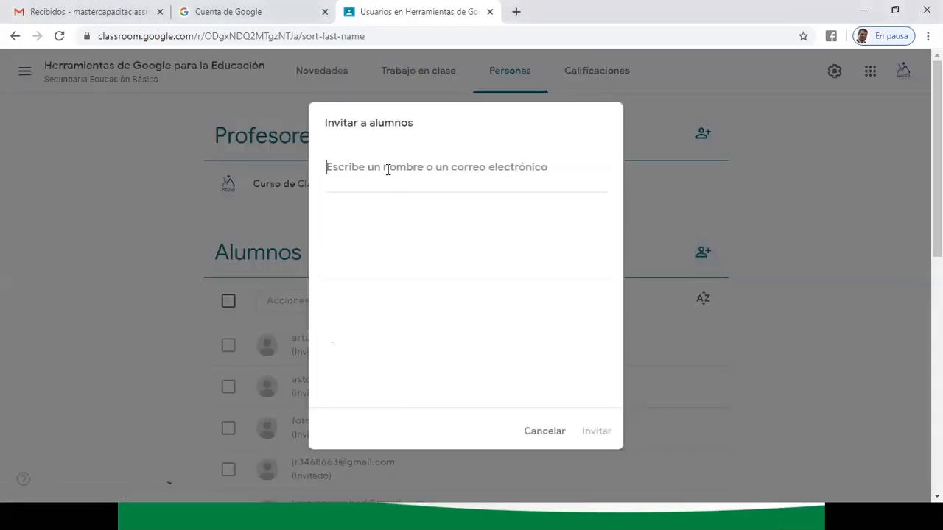
pyautogui.hotkey('ctrl', 'v')
pyautogui.click(427, 240)
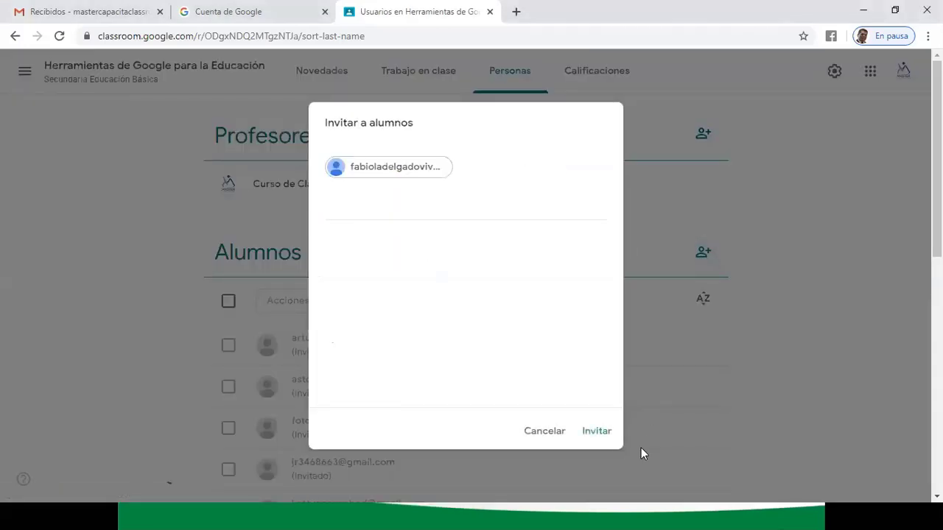
pyautogui.click(597, 431)
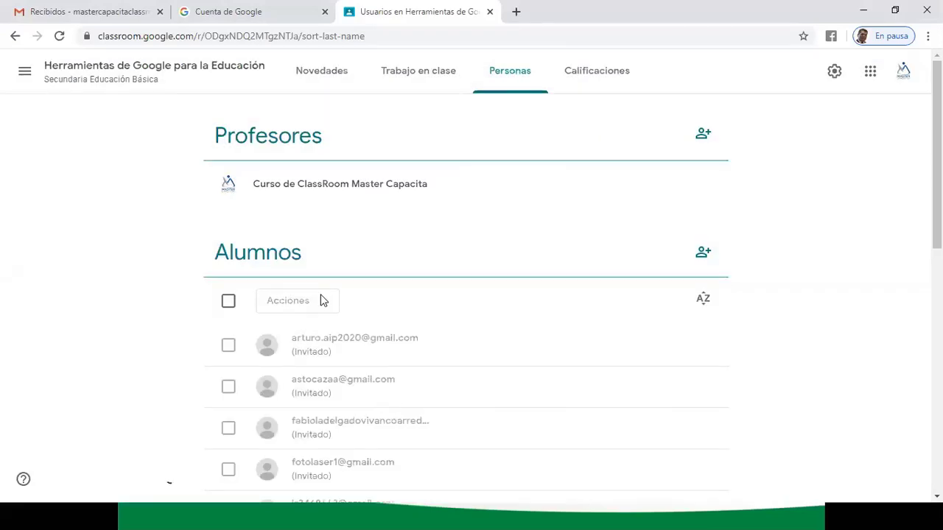
pyautogui.scroll(-5, 744, 321)
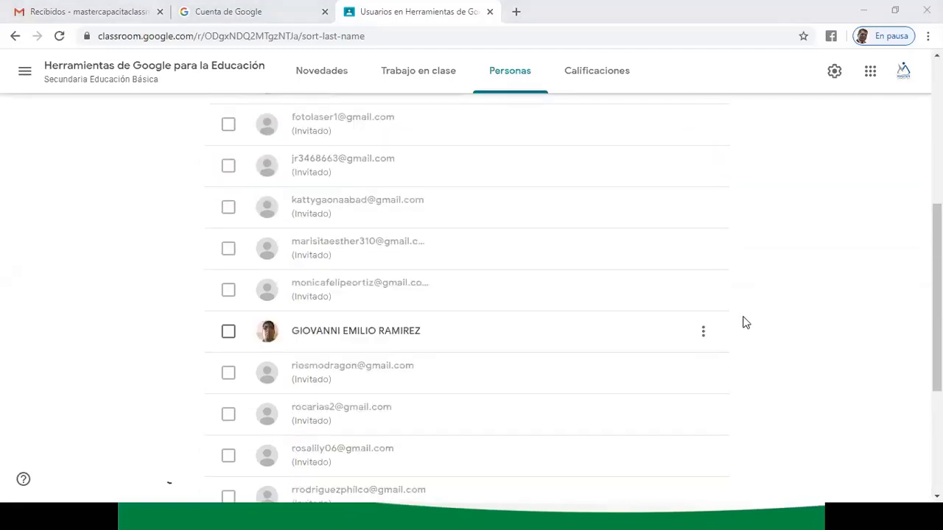
pyautogui.scroll(3, 744, 322)
pyautogui.scroll(-1, 743, 322)
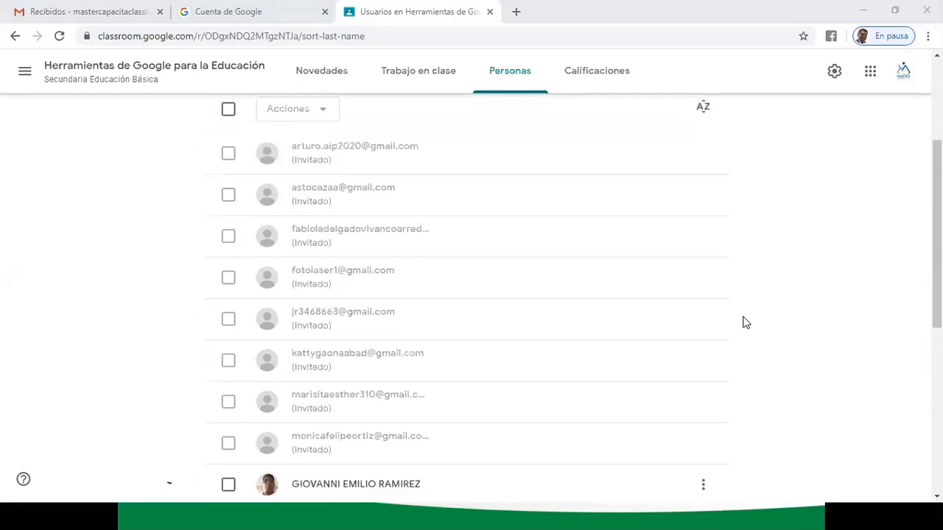
pyautogui.scroll(1, 456, 260)
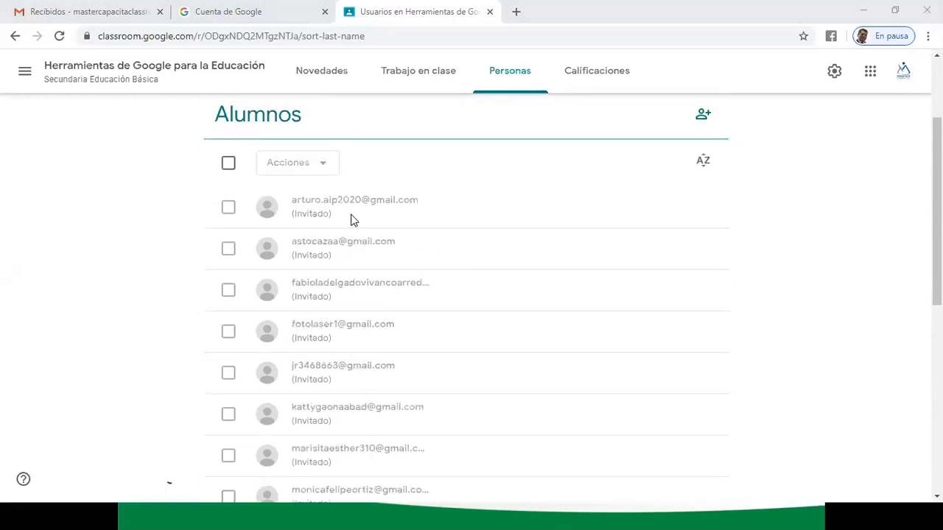
pyautogui.scroll(-5, 339, 202)
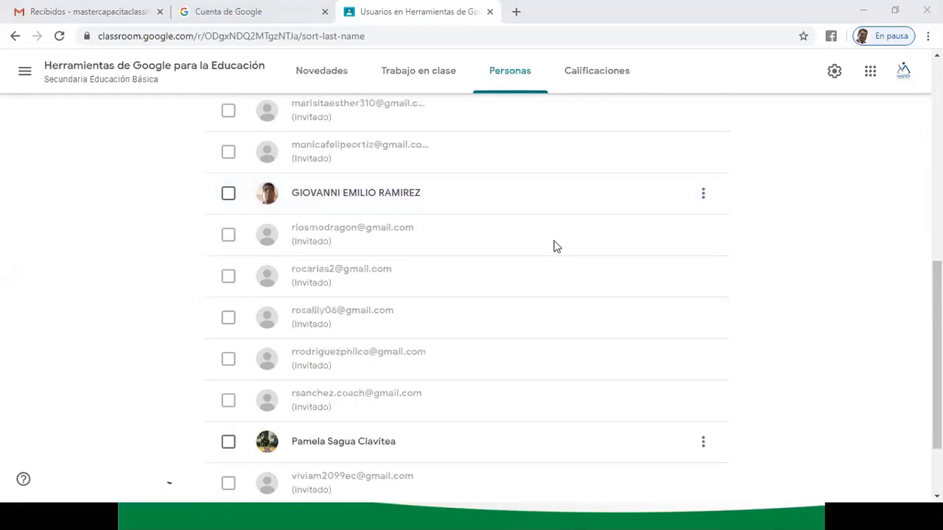
pyautogui.scroll(-2, 553, 246)
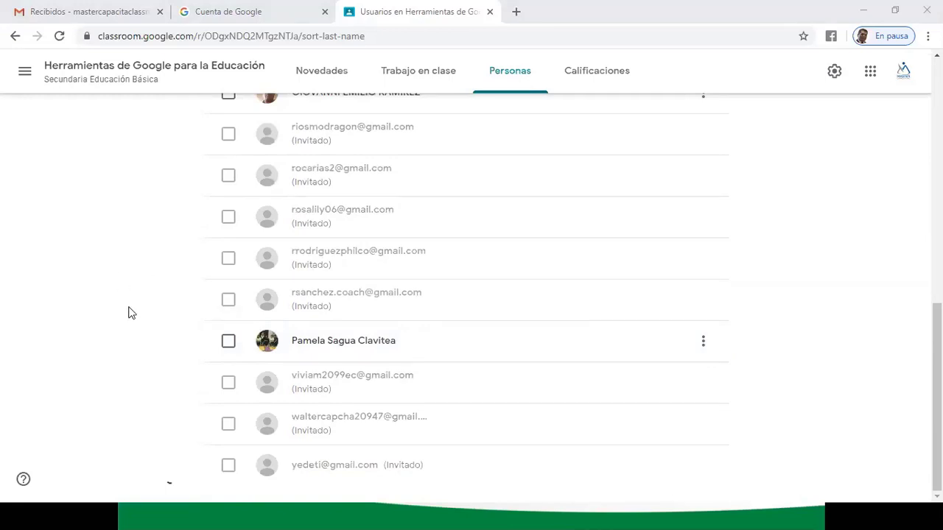
pyautogui.scroll(10, 128, 313)
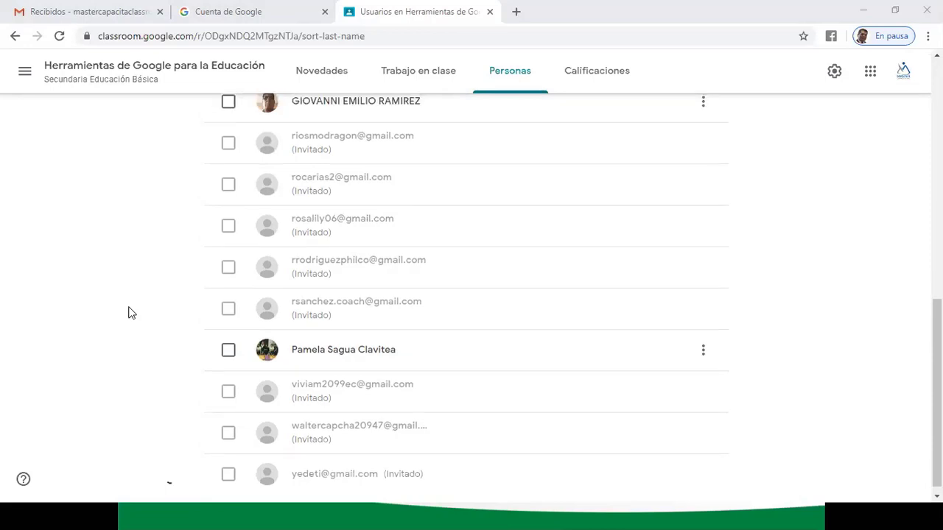
pyautogui.scroll(-6, 128, 313)
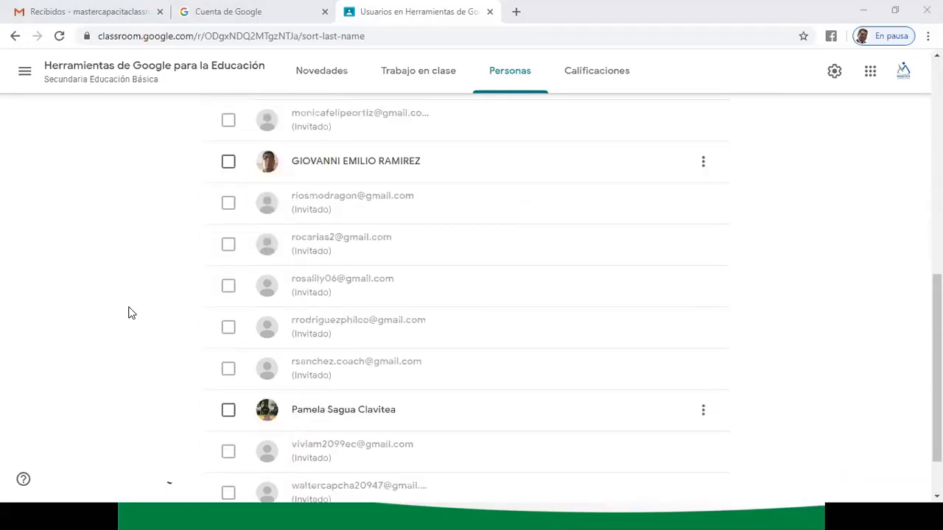
pyautogui.scroll(-1, 128, 313)
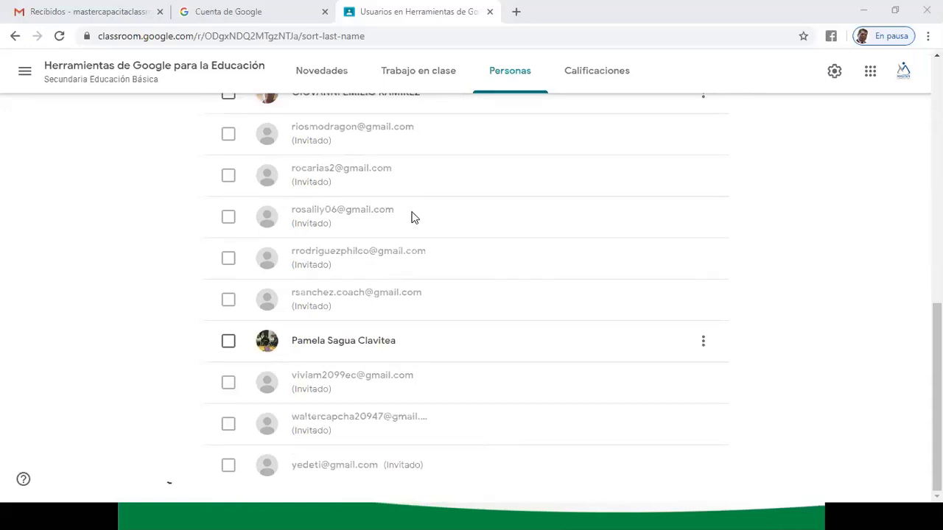
pyautogui.scroll(4, 413, 216)
pyautogui.scroll(-5, 412, 216)
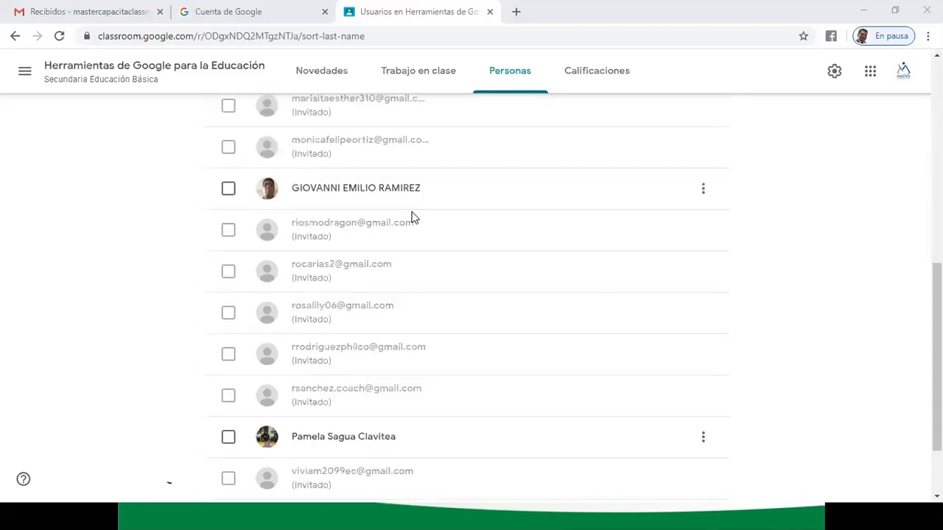
pyautogui.scroll(-1, 382, 270)
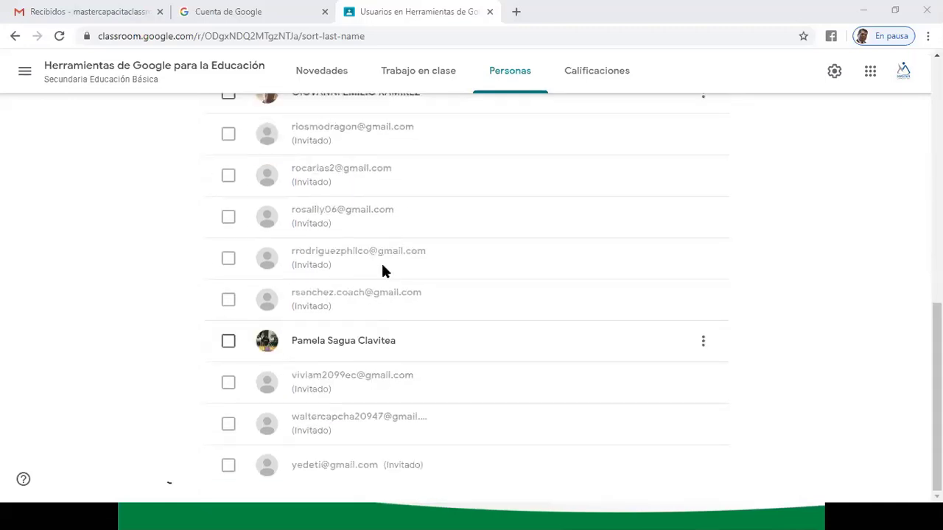
pyautogui.scroll(4, 150, 231)
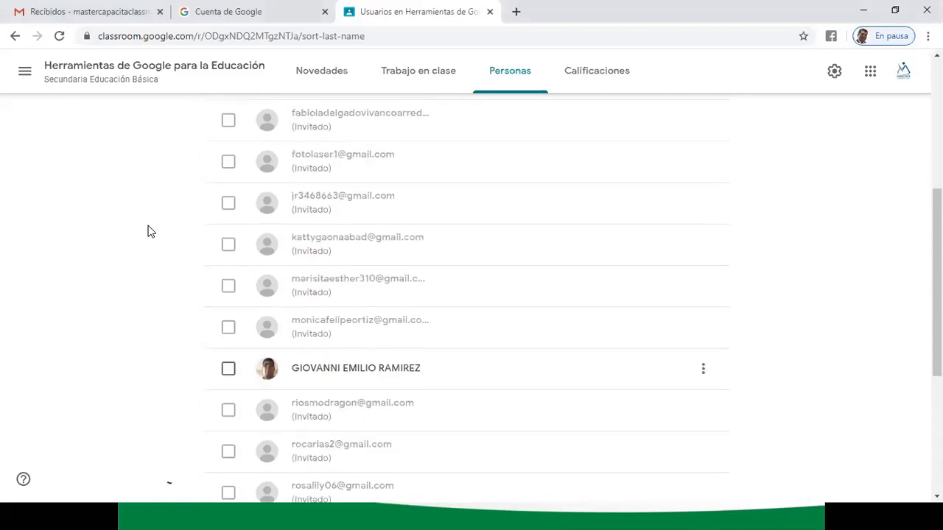
pyautogui.scroll(2, 148, 231)
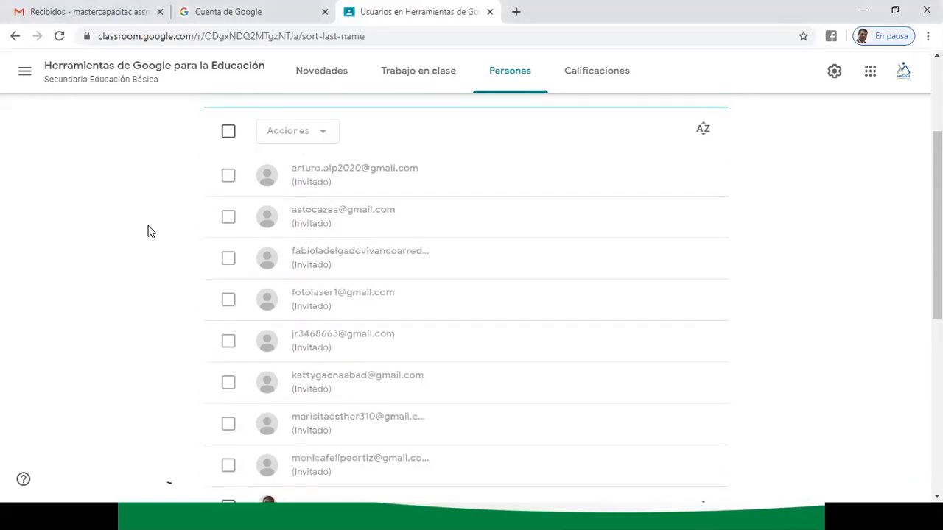
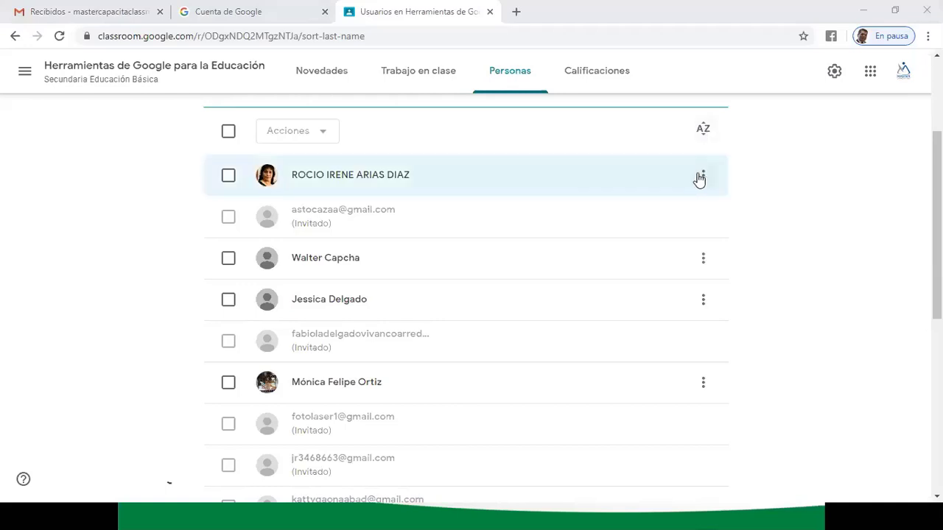
# - Invite another student to the class by pasting their Gmail address and sending the invitation
pyautogui.scroll(3, 698, 179)
pyautogui.click(703, 251)
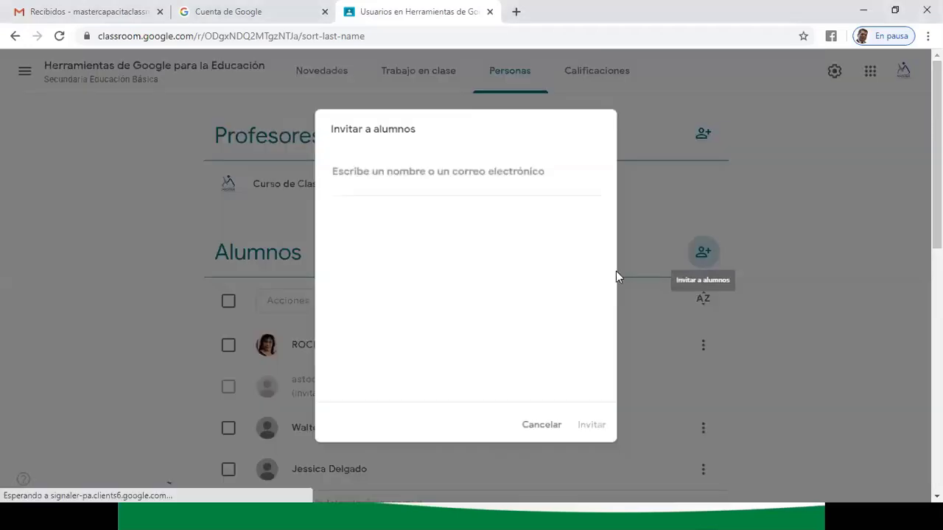
pyautogui.hotkey('ctrl', 'v')
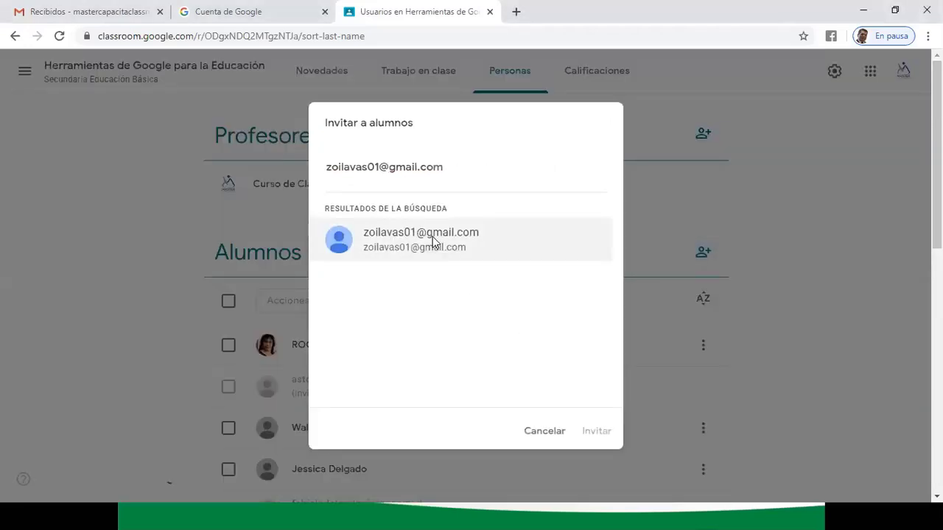
pyautogui.click(432, 244)
pyautogui.click(596, 431)
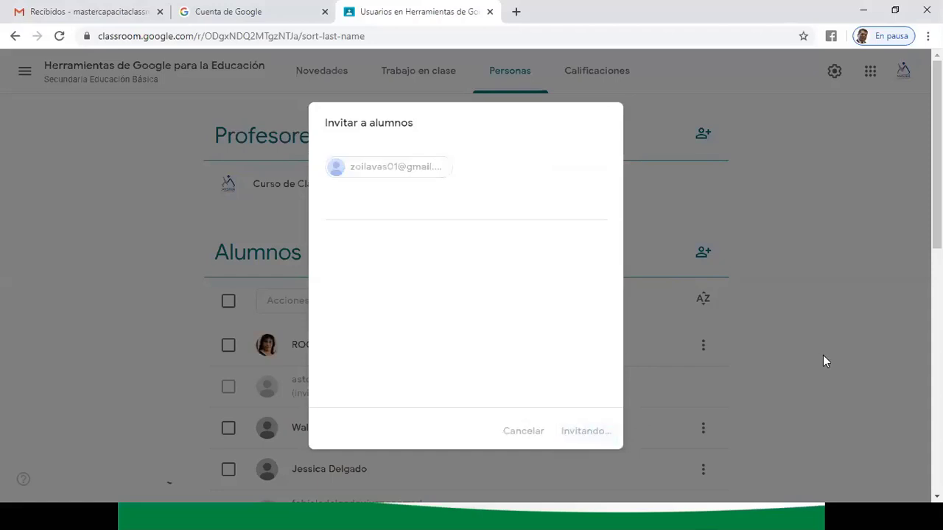
pyautogui.scroll(-2, 822, 355)
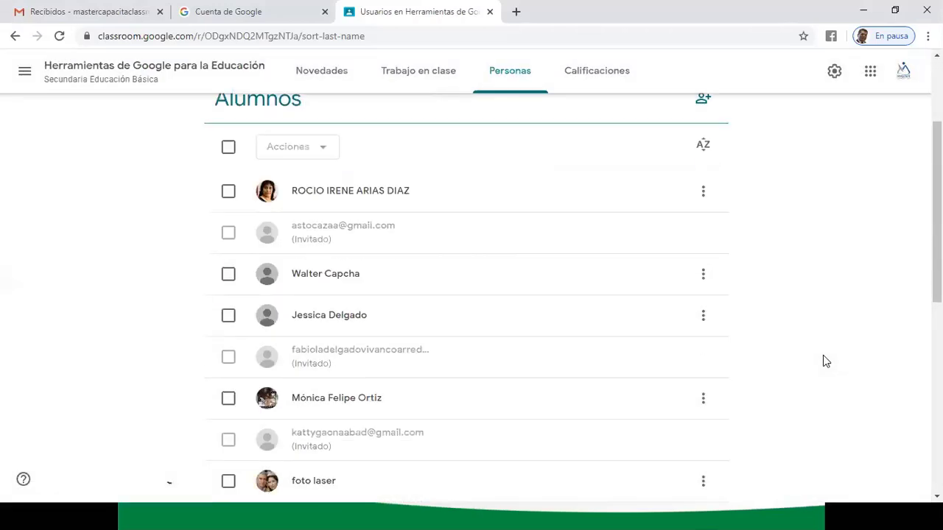
pyautogui.scroll(-1, 822, 354)
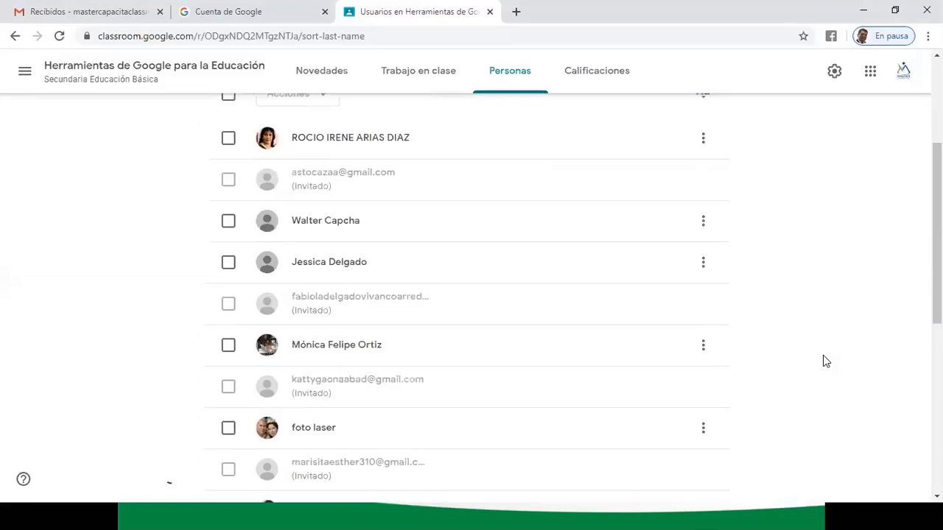
pyautogui.scroll(-1, 822, 355)
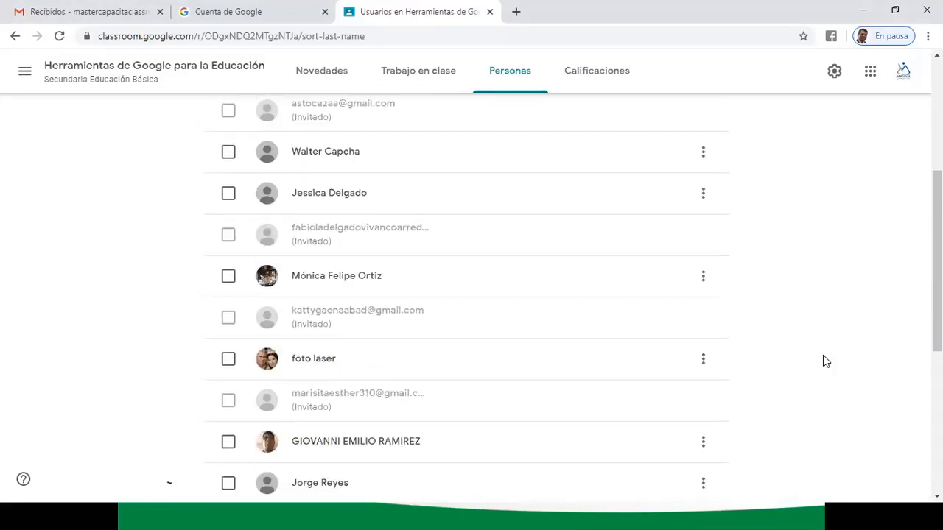
pyautogui.scroll(-1, 822, 354)
pyautogui.scroll(-1, 823, 355)
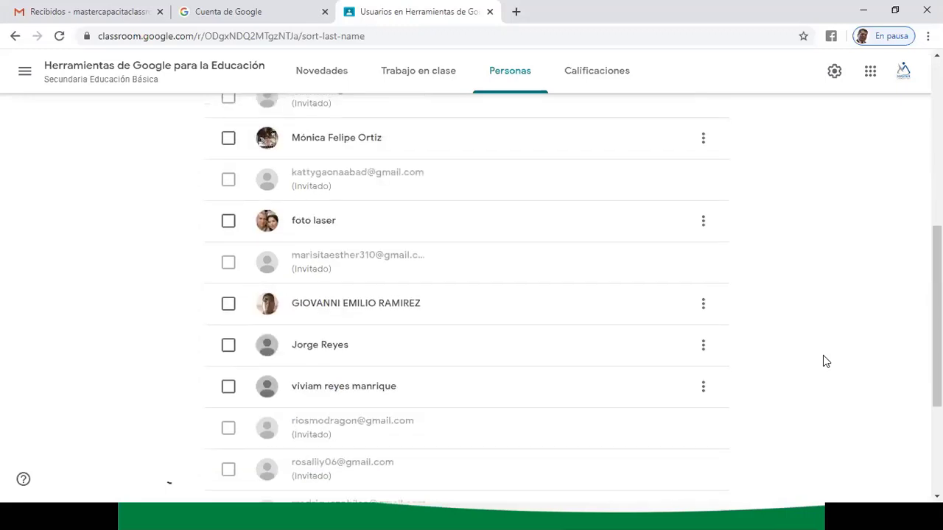
pyautogui.scroll(-2, 822, 355)
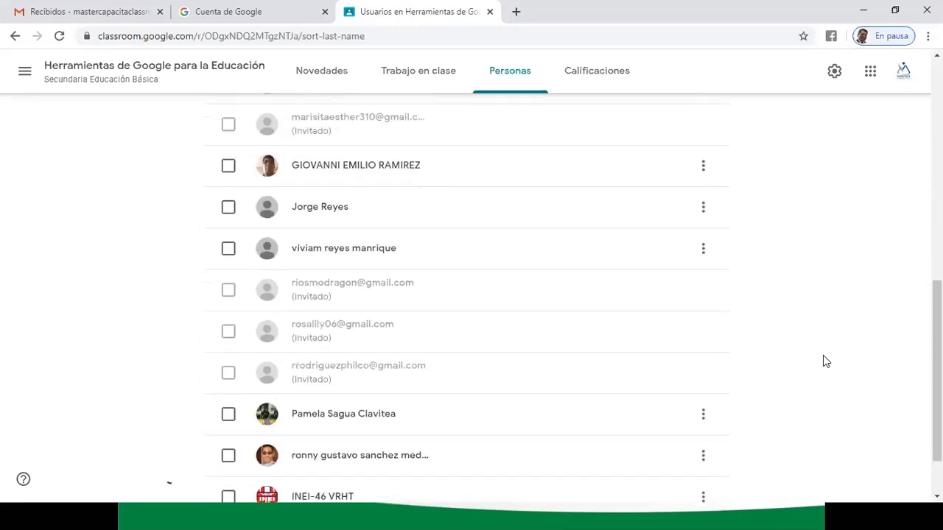
pyautogui.scroll(-1, 827, 347)
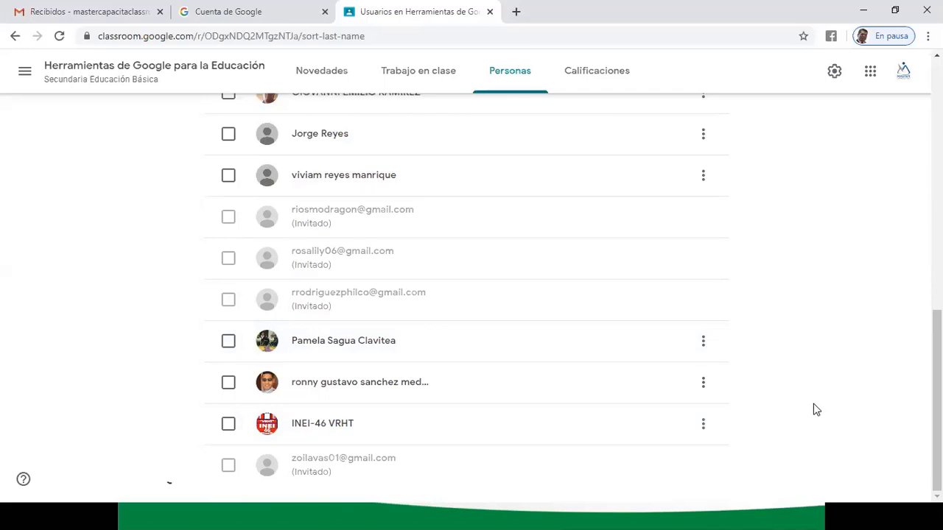
pyautogui.scroll(6, 816, 410)
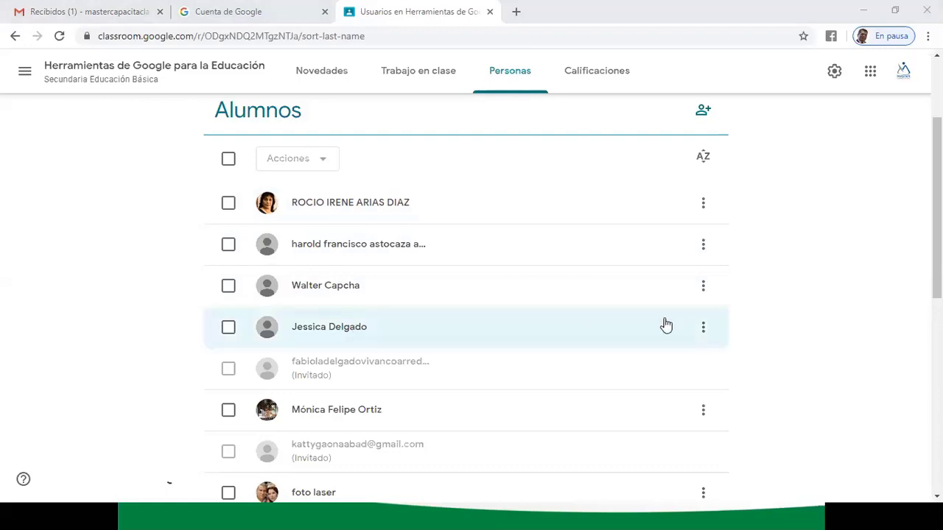
# - Paste the student's Hotmail address into Invitar a alumnos, pick the match and send it
pyautogui.scroll(1, 718, 221)
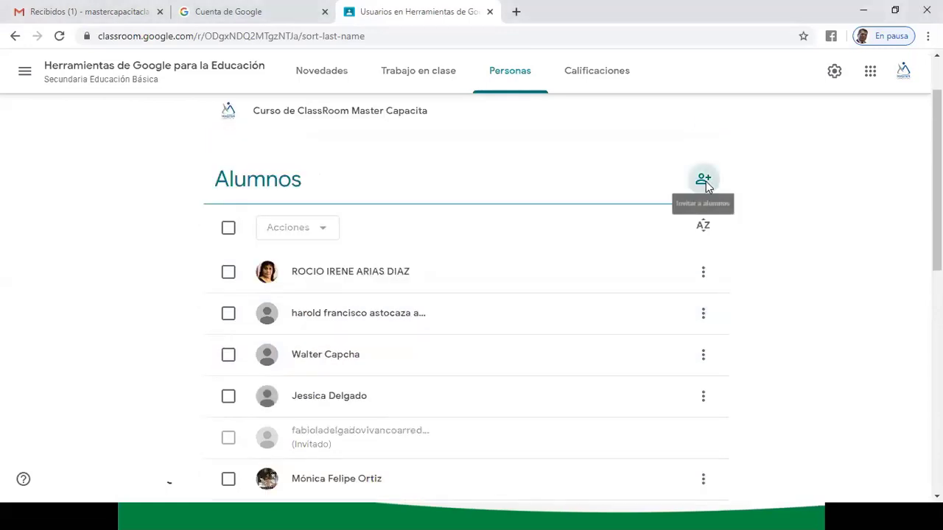
pyautogui.click(702, 179)
pyautogui.hotkey('ctrl', 'v')
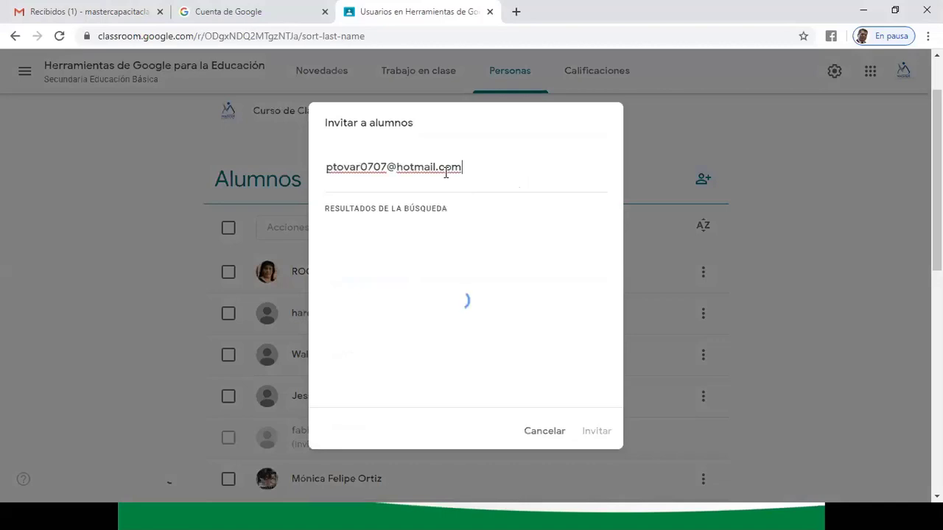
pyautogui.click(442, 247)
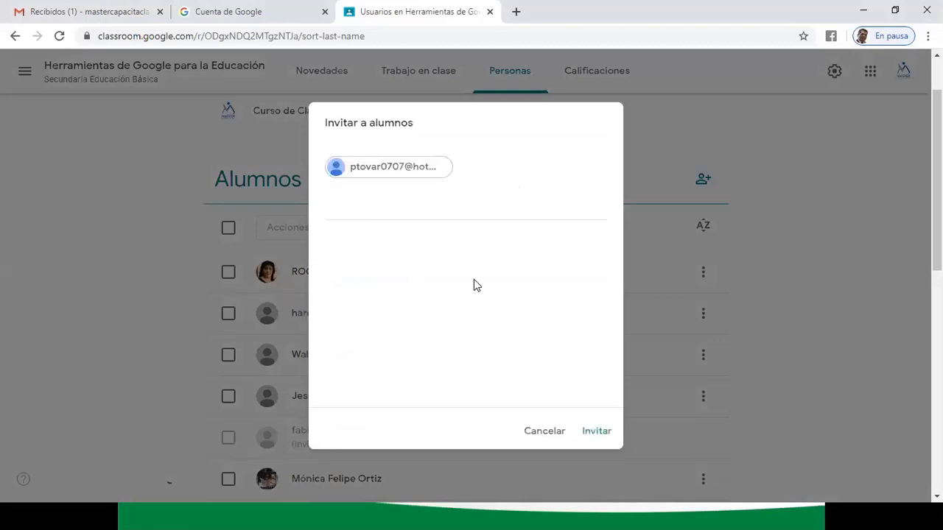
pyautogui.click(589, 432)
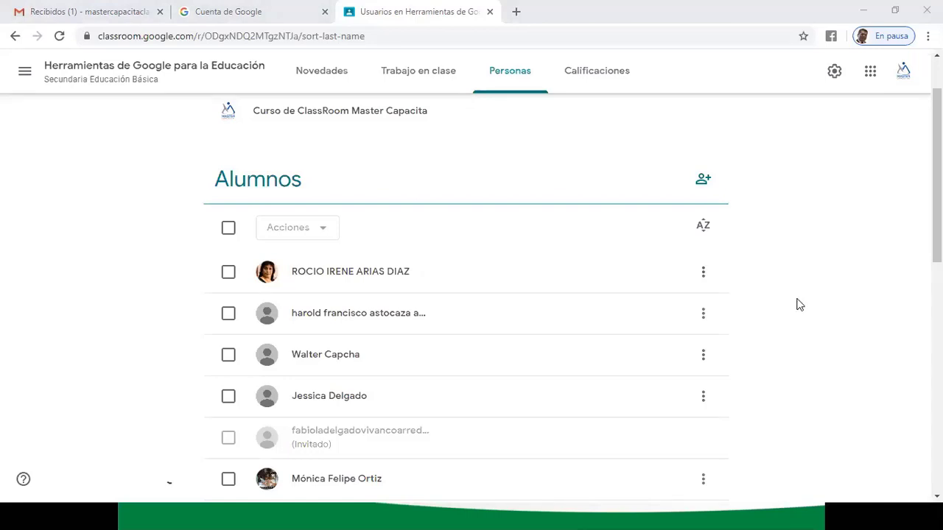
# - Invite a student by pasted Gmail address after inserting the missing @ sign
pyautogui.click(704, 180)
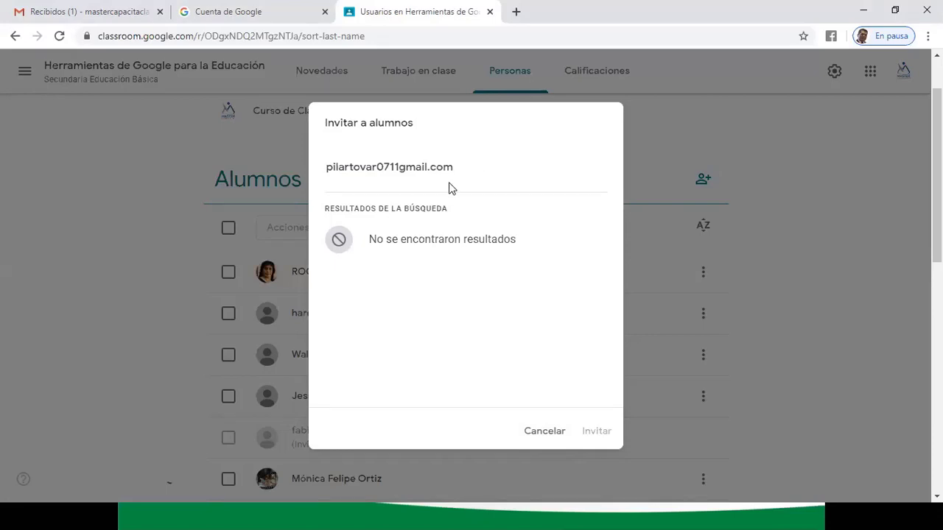
pyautogui.click(400, 166)
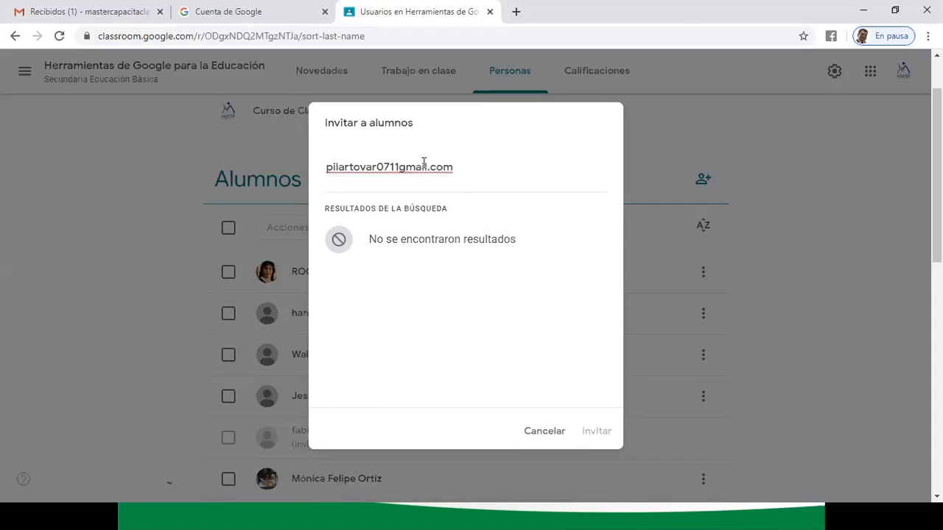
pyautogui.write('@')
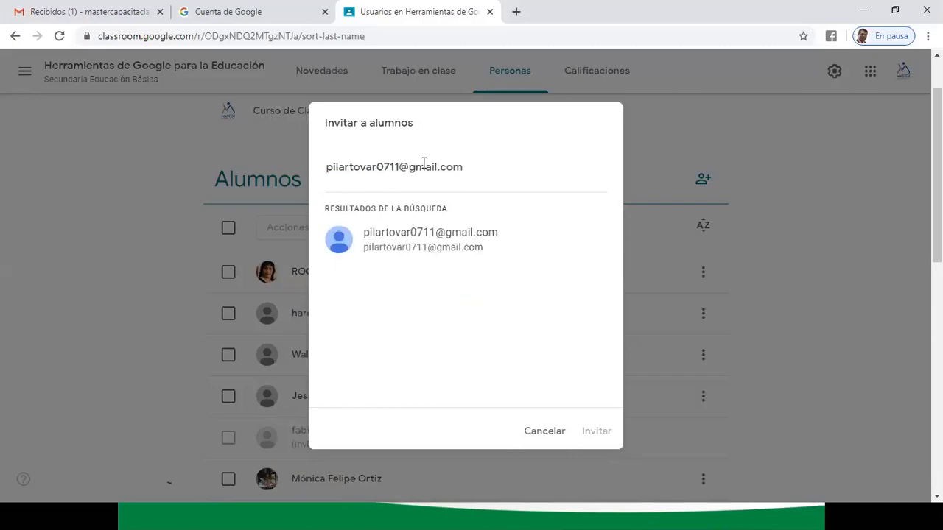
pyautogui.click(442, 234)
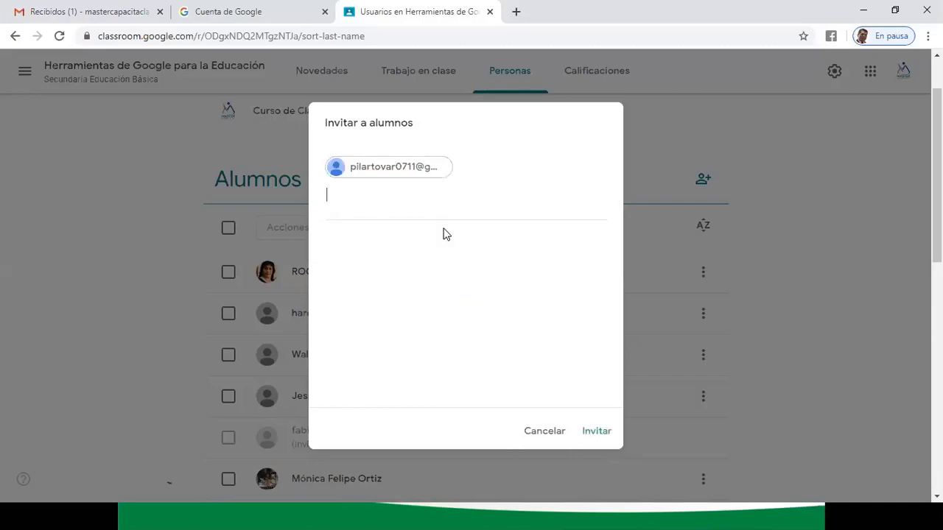
pyautogui.click(599, 440)
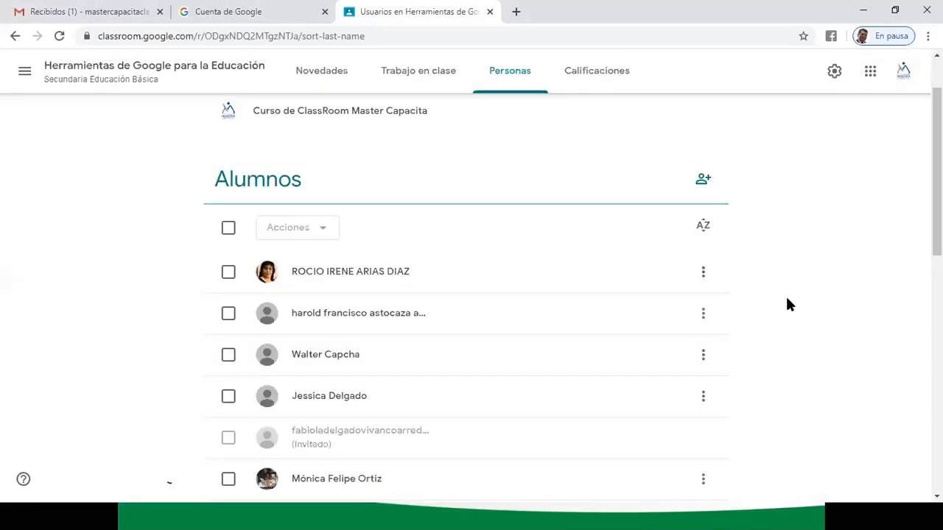
# - Scroll through the Personas student list, then switch to the class's Novedades stream
pyautogui.scroll(-2, 787, 304)
pyautogui.scroll(-1, 787, 303)
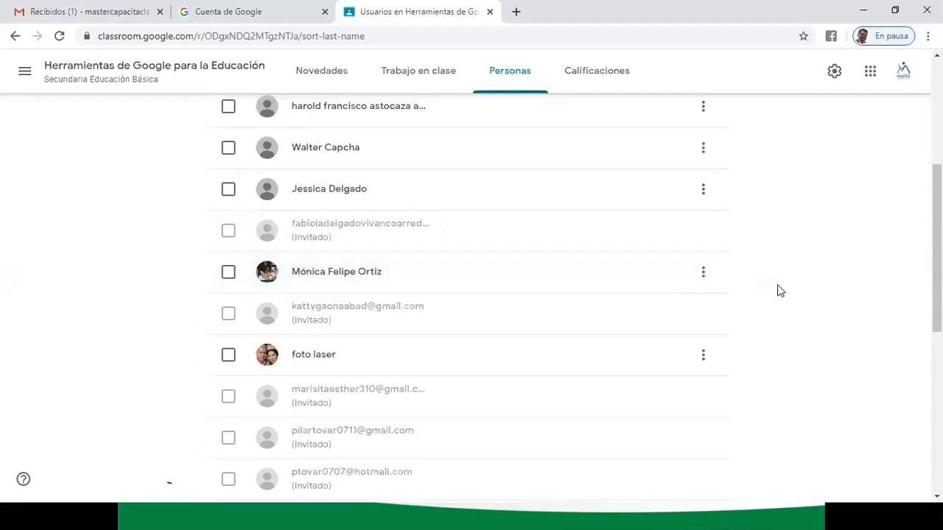
pyautogui.scroll(-1, 786, 288)
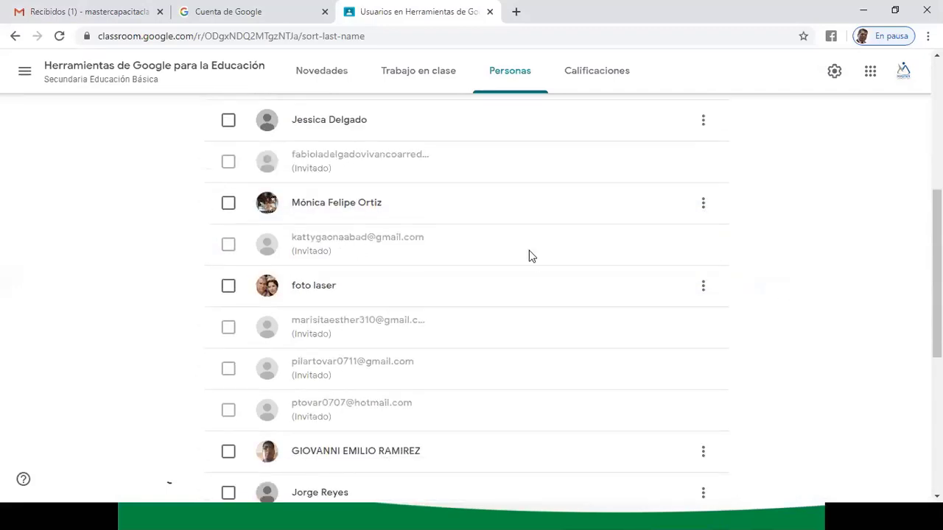
pyautogui.scroll(-3, 746, 265)
pyautogui.scroll(1, 362, 155)
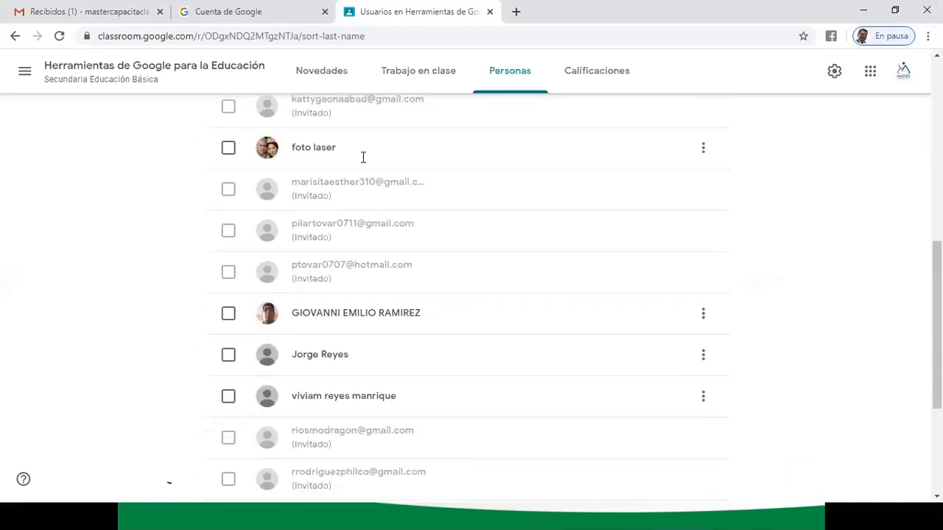
pyautogui.scroll(-1, 377, 179)
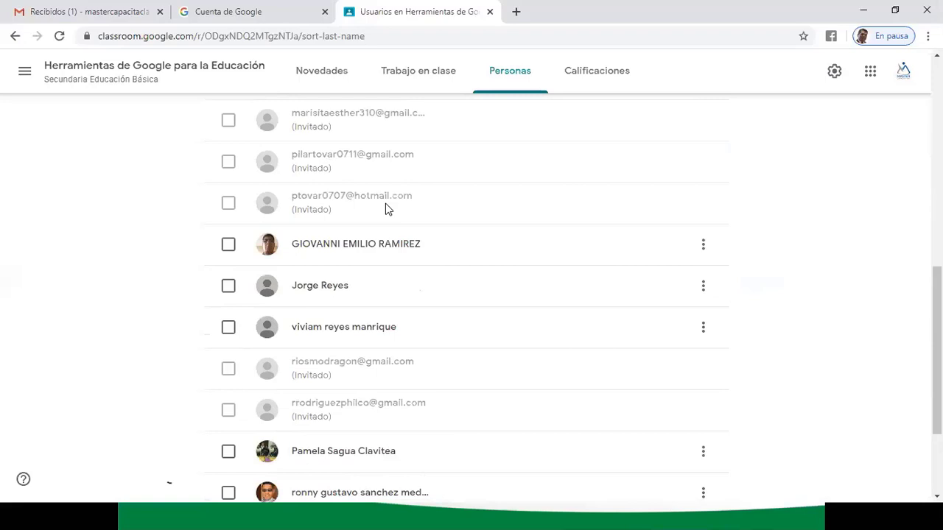
pyautogui.scroll(-2, 385, 206)
pyautogui.scroll(-1, 380, 236)
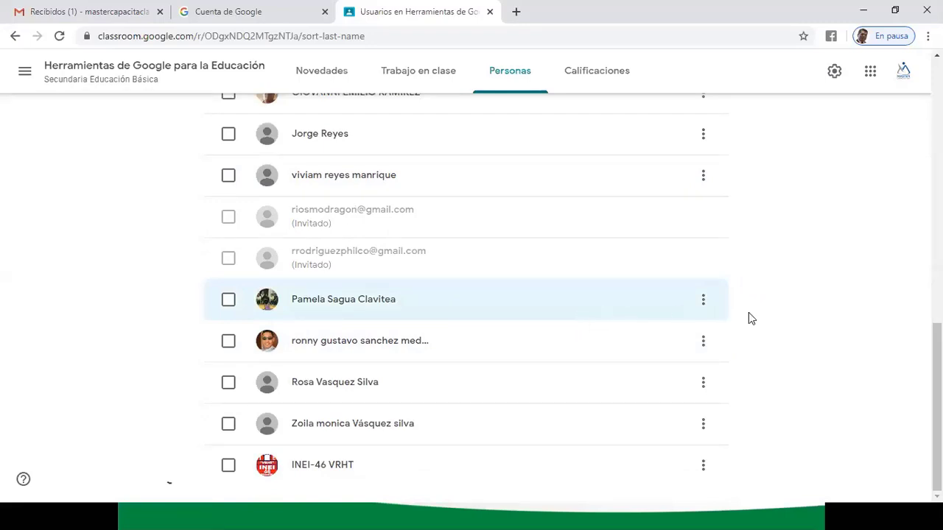
pyautogui.scroll(12, 778, 329)
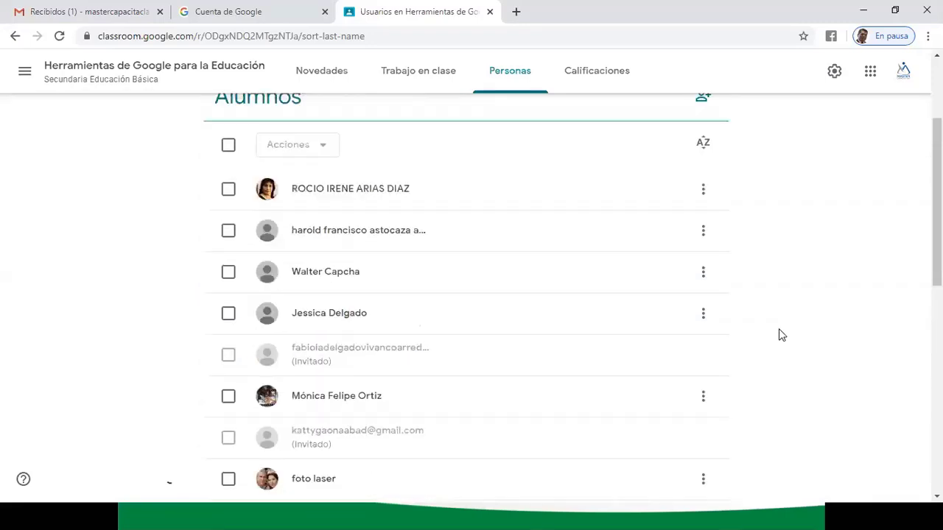
pyautogui.scroll(-2, 778, 330)
pyautogui.scroll(-2, 779, 329)
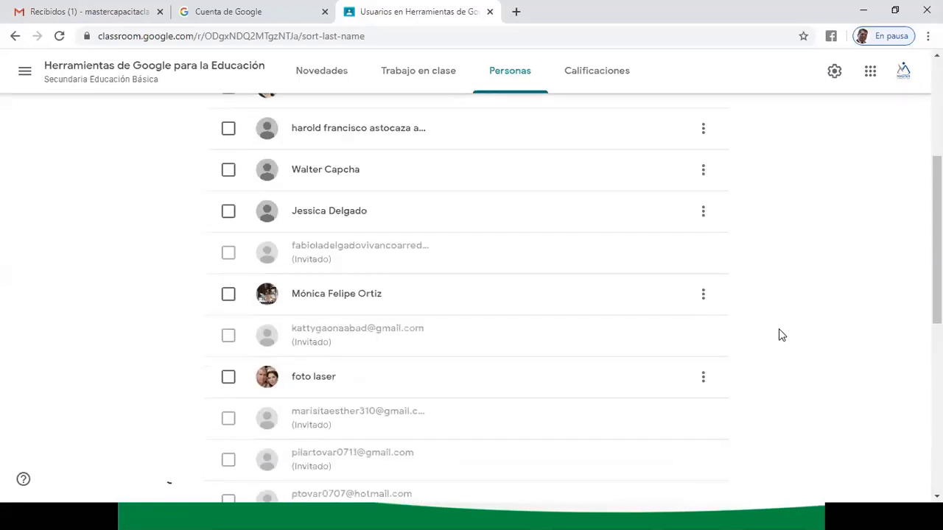
pyautogui.scroll(2, 779, 329)
pyautogui.scroll(-3, 779, 330)
pyautogui.scroll(-5, 778, 330)
pyautogui.scroll(10, 779, 330)
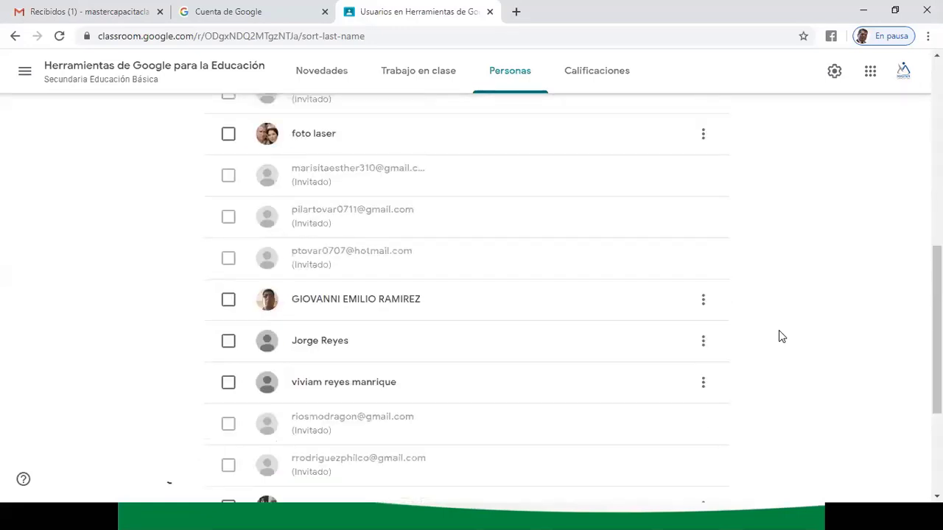
pyautogui.scroll(-2, 779, 330)
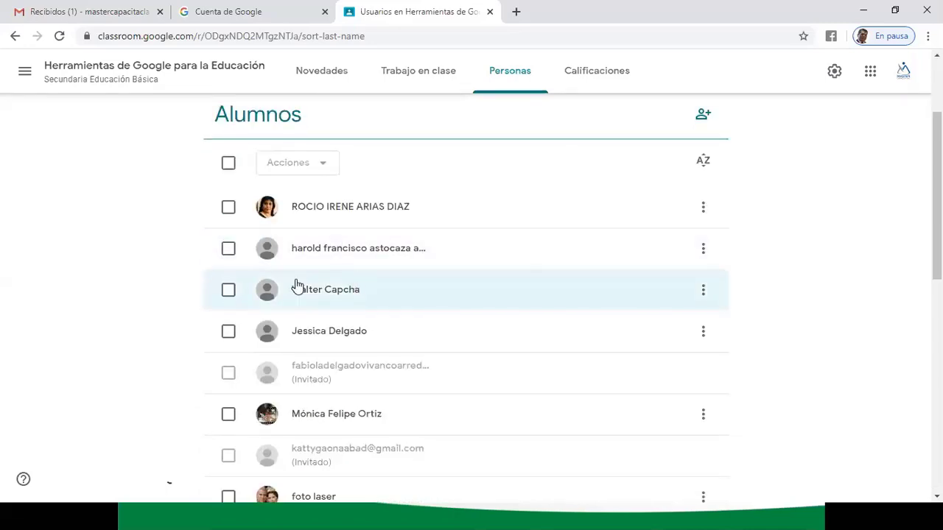
pyautogui.scroll(-3, 791, 321)
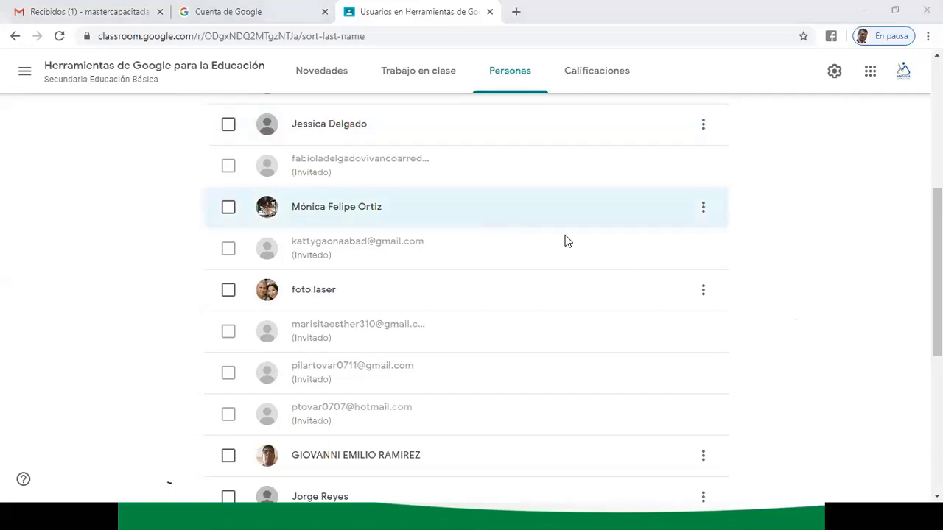
pyautogui.scroll(5, 739, 281)
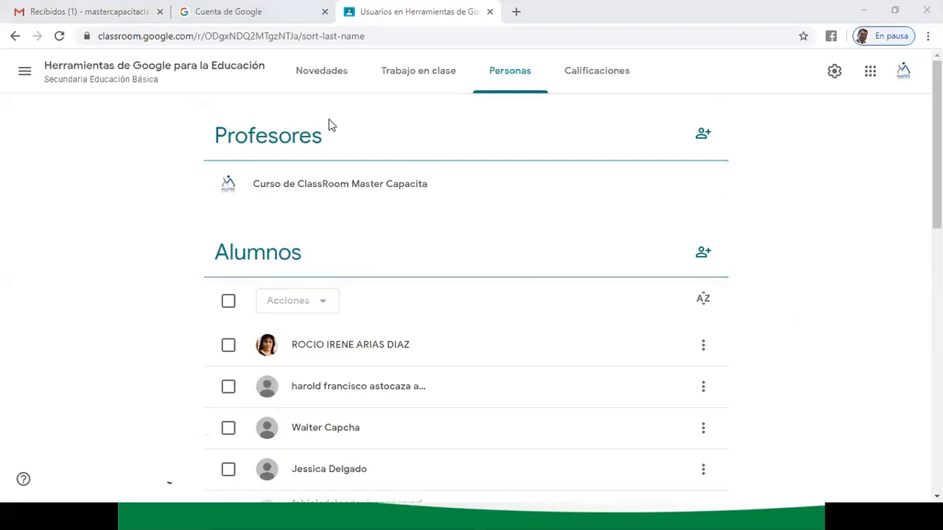
pyautogui.click(313, 73)
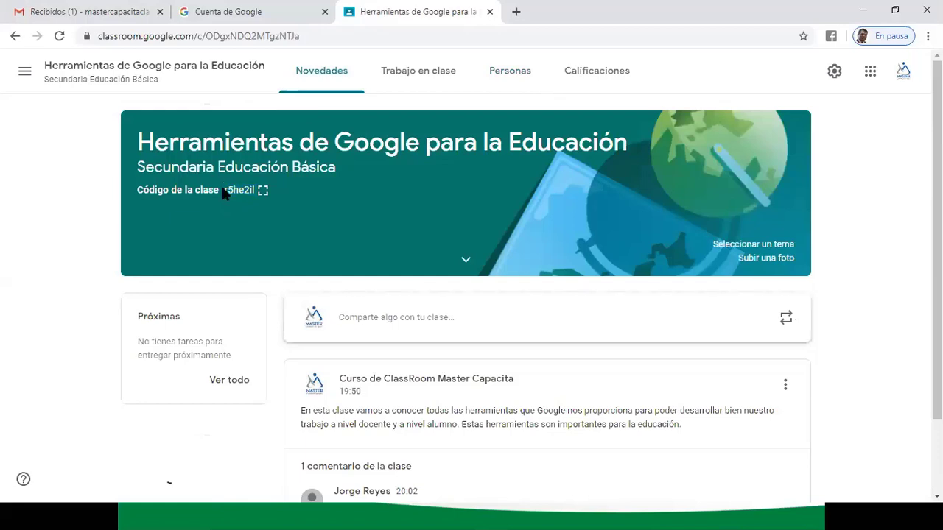
pyautogui.doubleClick(230, 189)
pyautogui.click(261, 191)
pyautogui.moveTo(335, 266); pyautogui.dragTo(683, 272)
pyautogui.hotkey('ctrl', 'c')
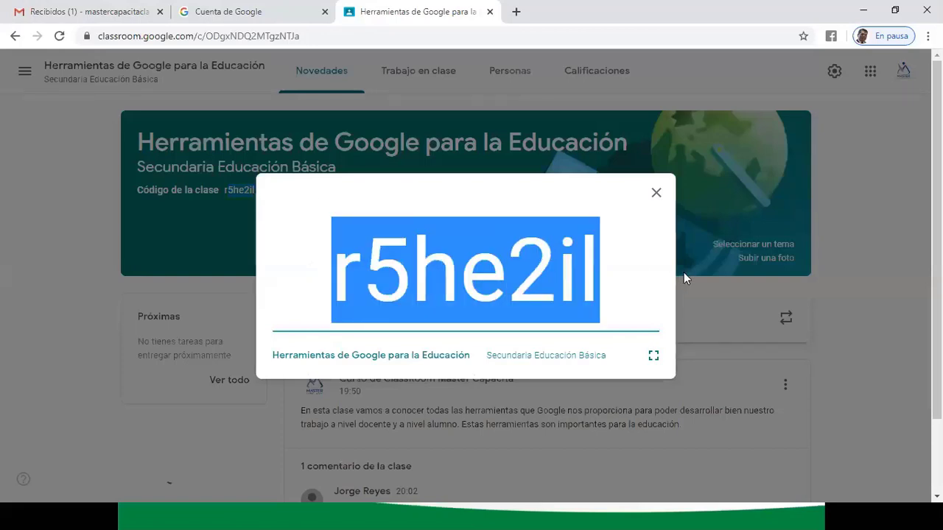
pyautogui.click(656, 192)
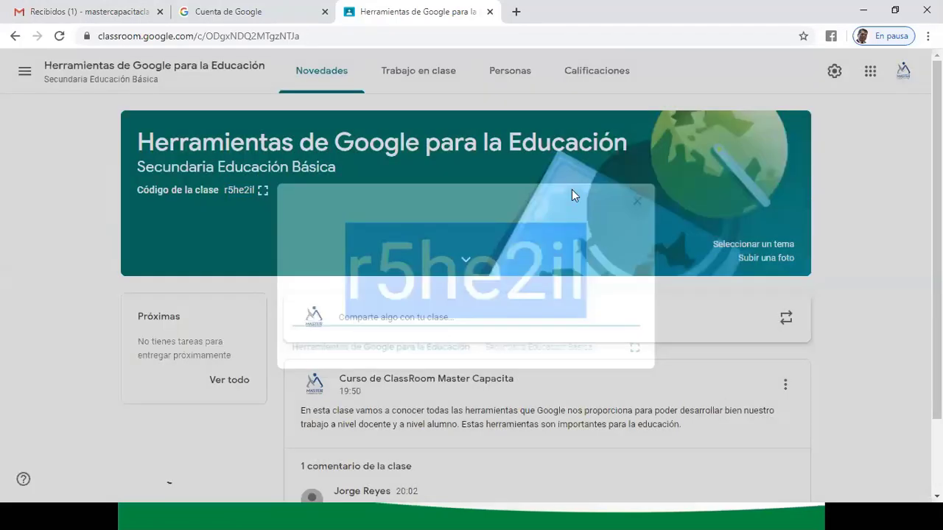
pyautogui.click(417, 74)
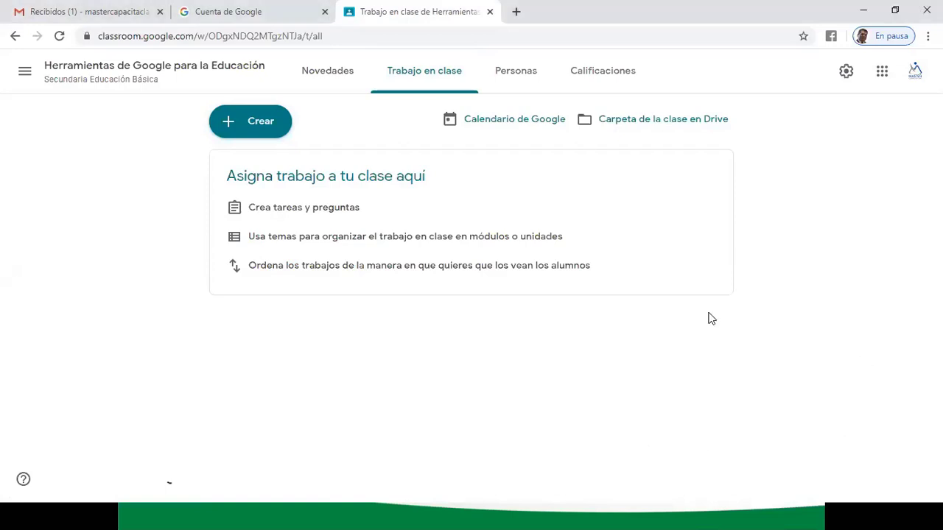
# - Return to Novedades, then go to the Clases overview from the navigation drawer
pyautogui.click(328, 74)
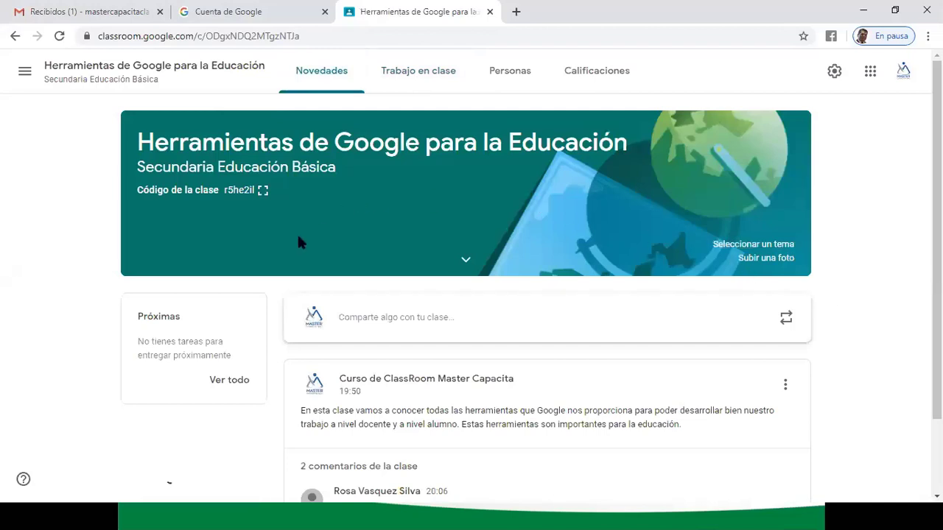
pyautogui.click(23, 77)
pyautogui.click(64, 76)
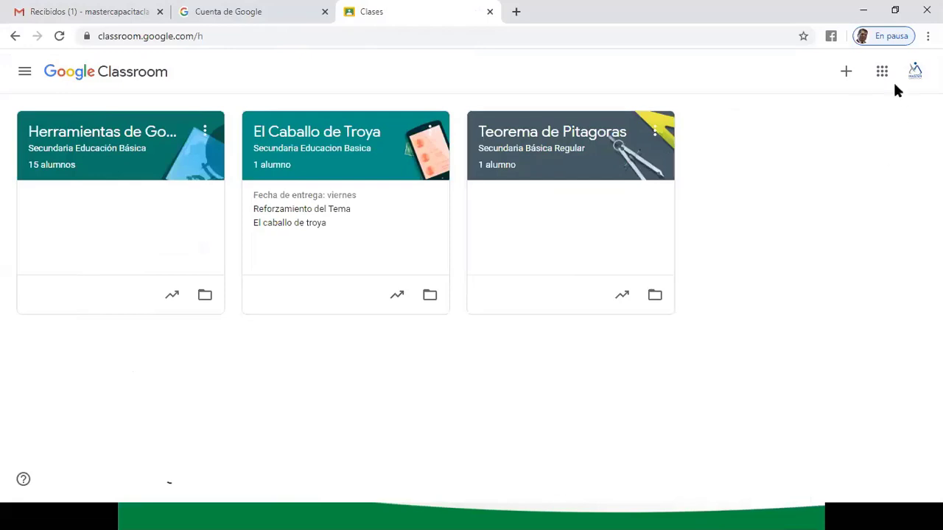
pyautogui.click(847, 73)
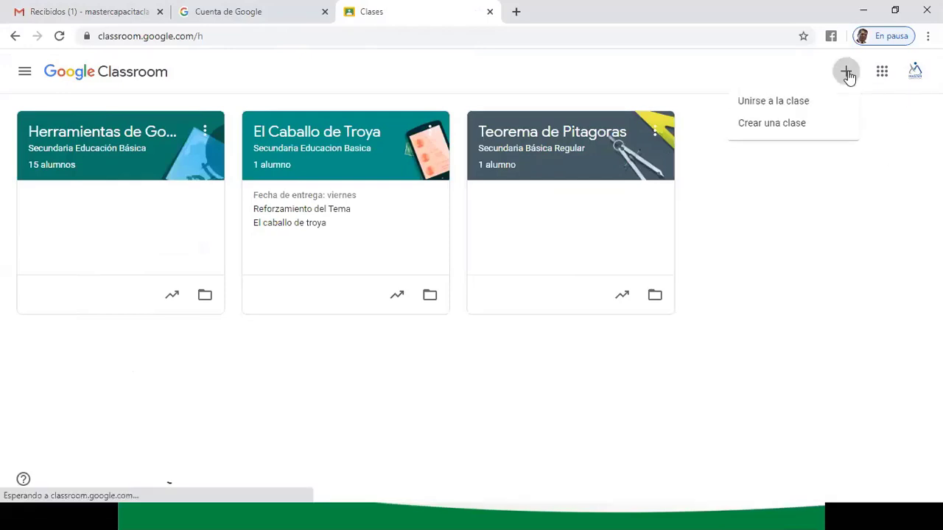
pyautogui.click(793, 103)
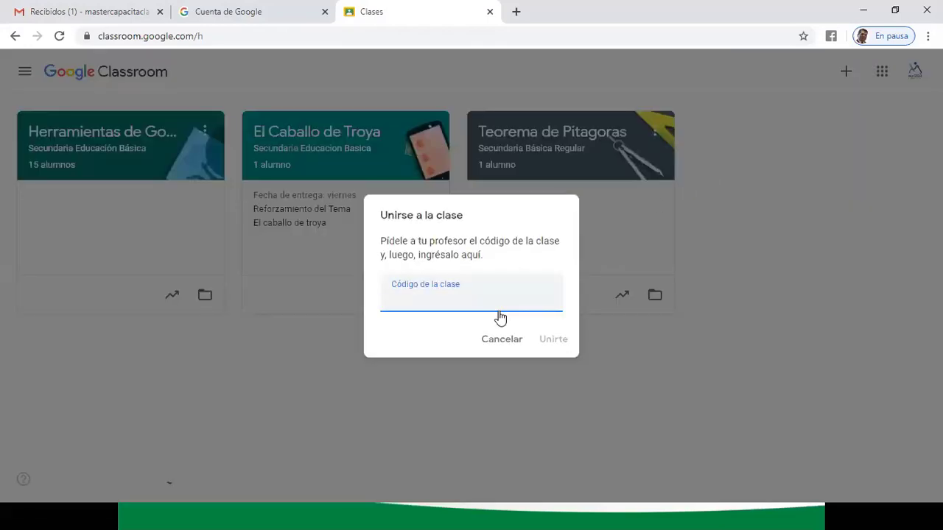
pyautogui.hotkey('ctrl', 'v')
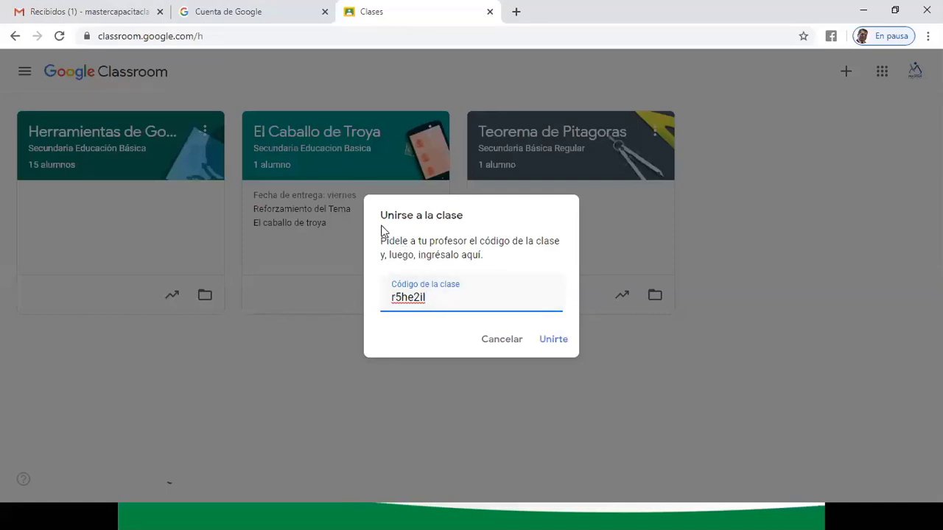
pyautogui.press('Return')
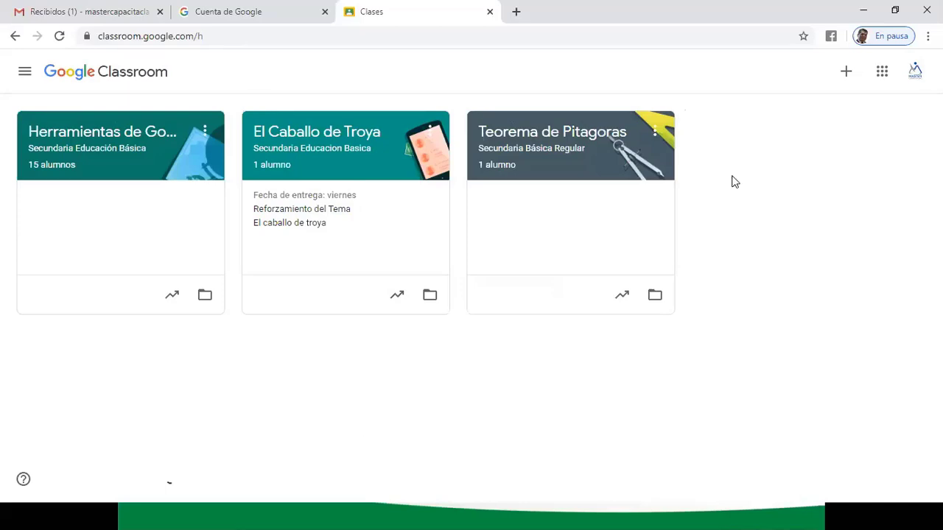
pyautogui.click(845, 72)
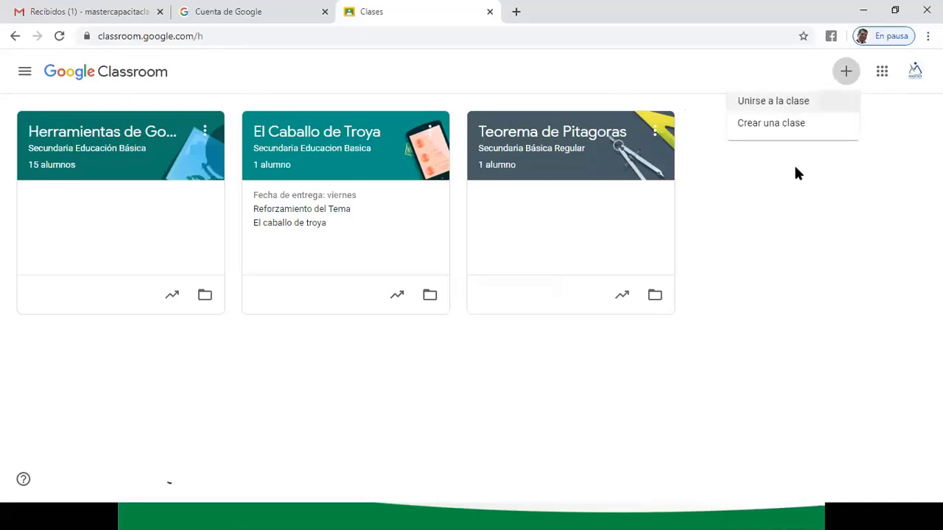
pyautogui.click(118, 99)
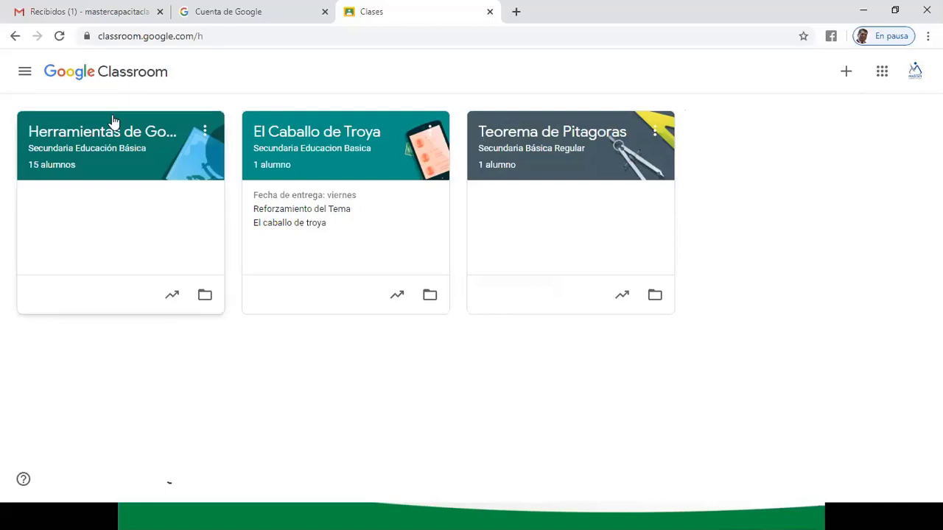
# - Open the Herramientas de Google para la Educación class and its Personas list
pyautogui.click(112, 122)
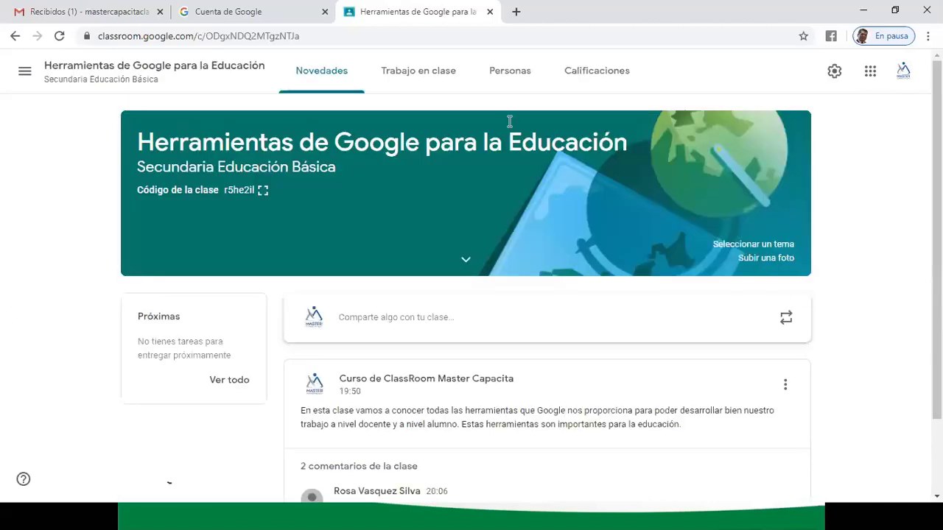
pyautogui.click(434, 76)
pyautogui.click(515, 72)
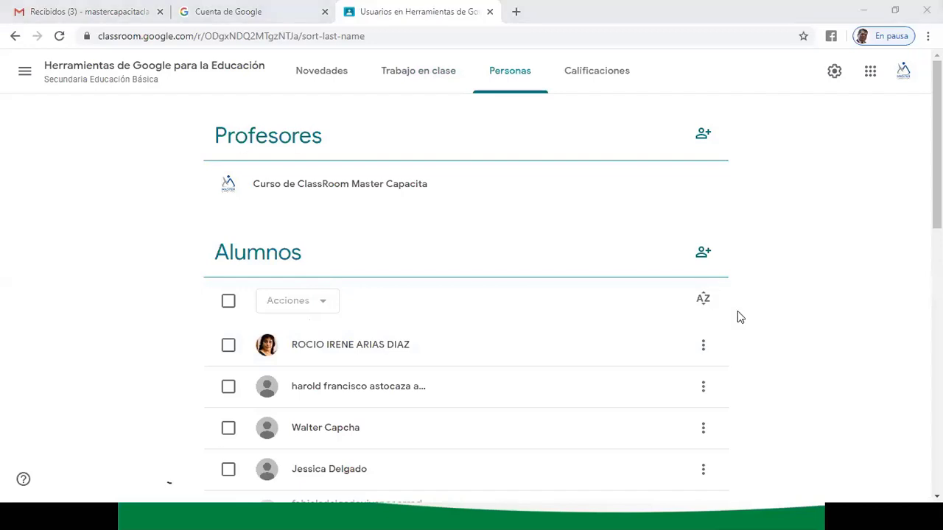
pyautogui.click(418, 74)
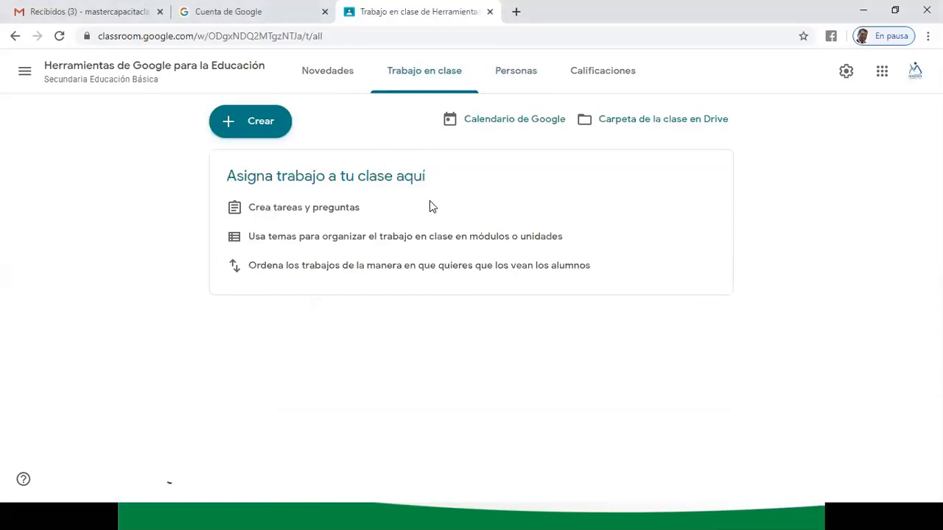
pyautogui.click(507, 78)
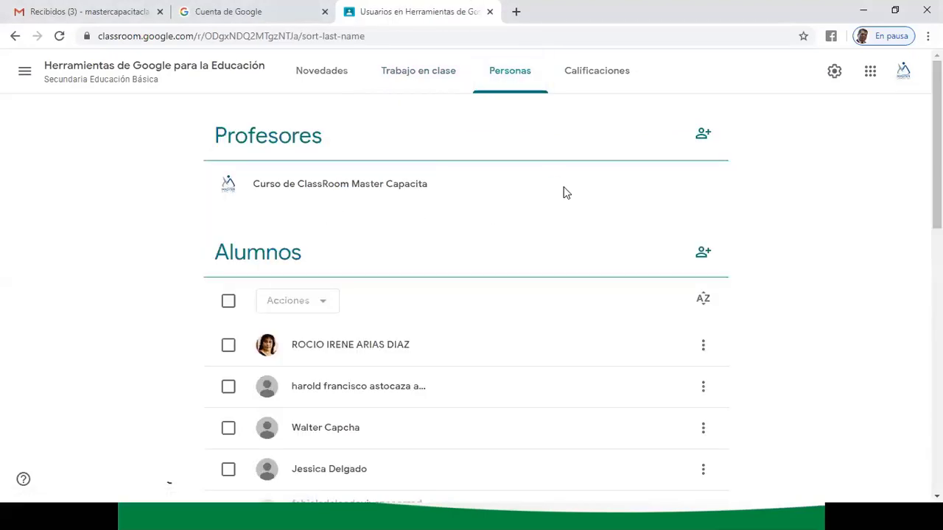
# - Scroll through the Alumnos list, then switch to the Gmail inbox tab
pyautogui.scroll(-3, 823, 377)
pyautogui.scroll(-7, 822, 374)
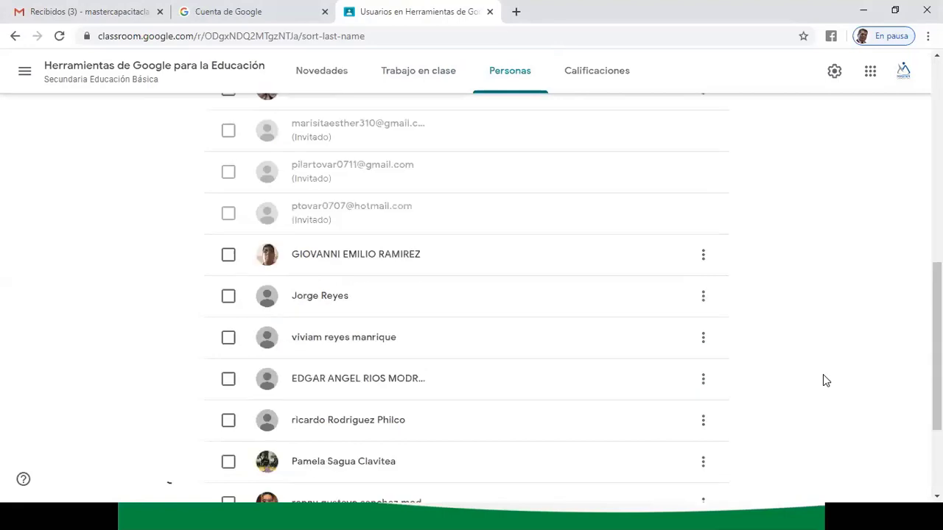
pyautogui.scroll(10, 823, 374)
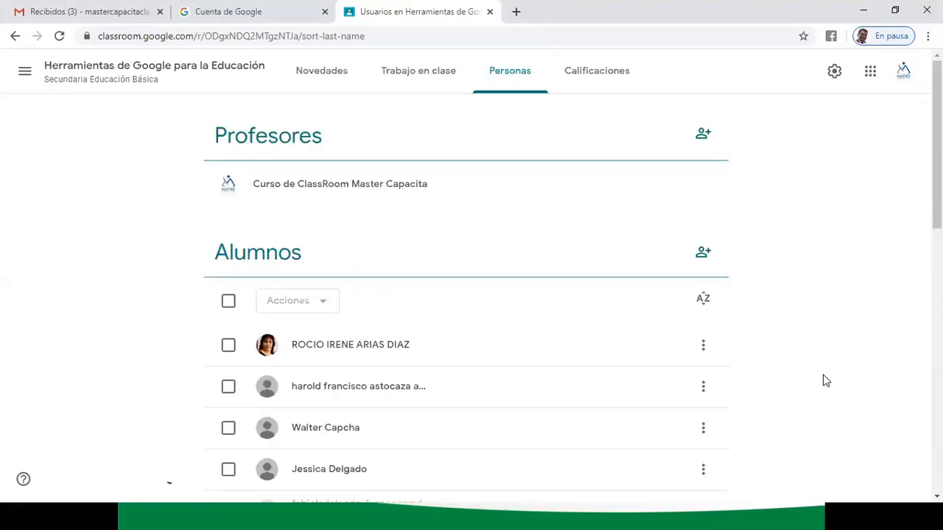
pyautogui.scroll(-7, 822, 380)
pyautogui.scroll(2, 823, 380)
pyautogui.scroll(5, 824, 380)
pyautogui.scroll(-5, 825, 377)
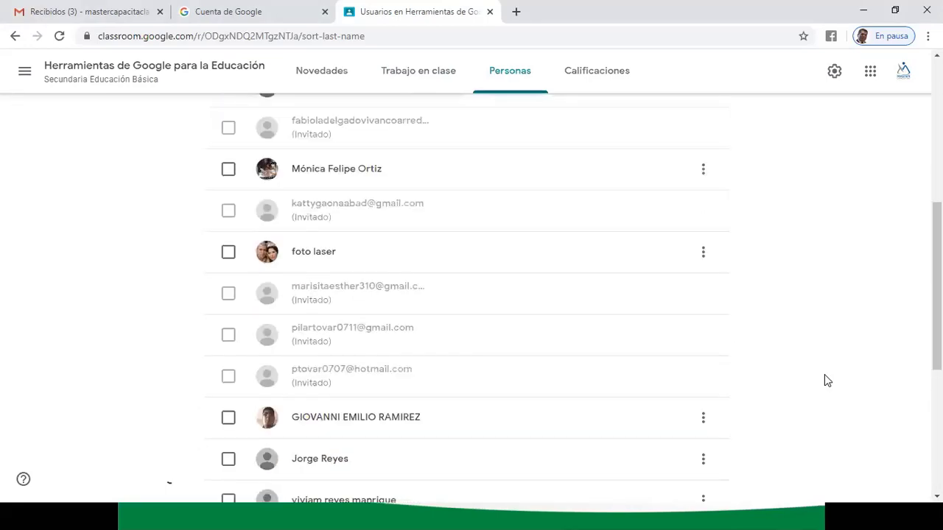
pyautogui.scroll(-4, 825, 377)
pyautogui.scroll(10, 824, 380)
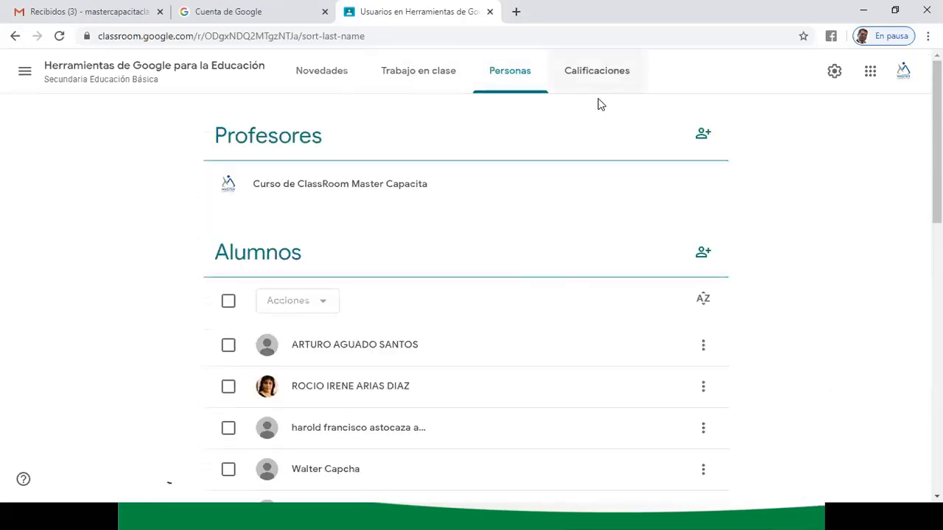
pyautogui.click(81, 11)
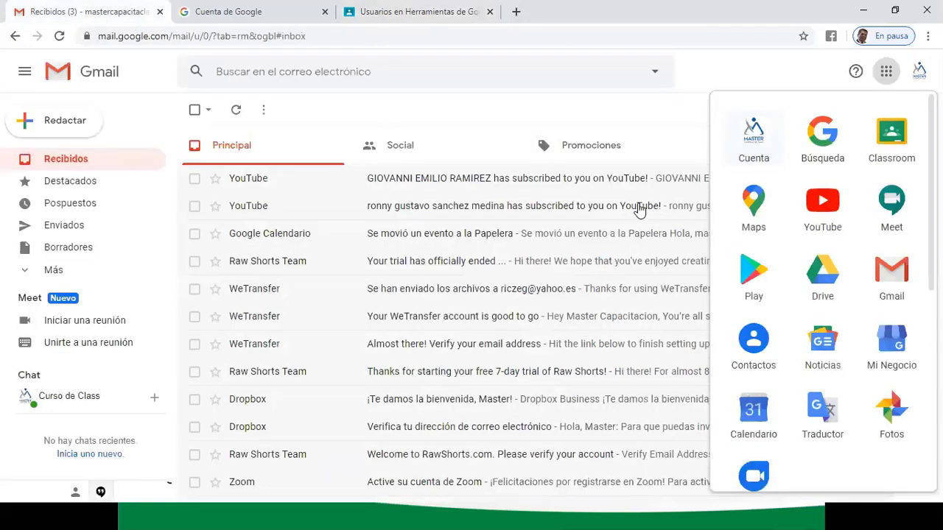
# - Refresh the Gmail inbox for new Classroom notifications, then return to the class's Personas tab
pyautogui.click(59, 37)
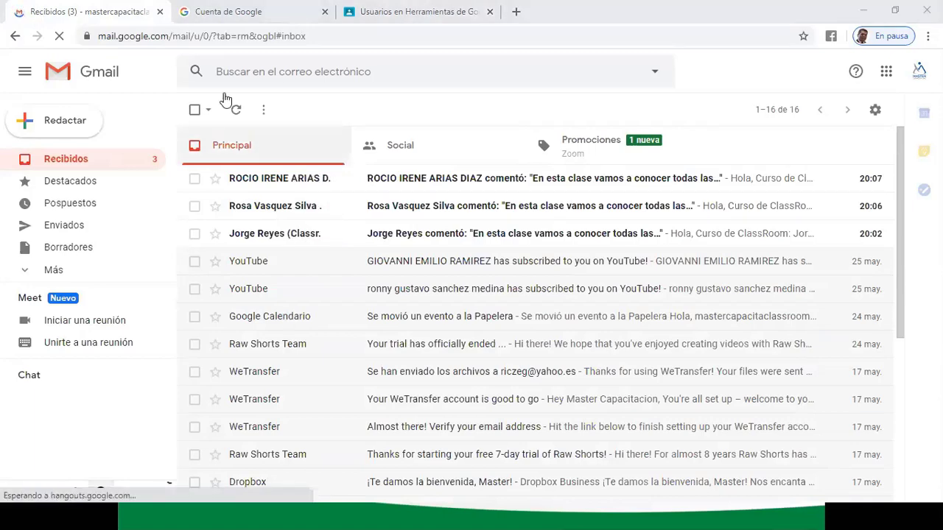
pyautogui.click(398, 11)
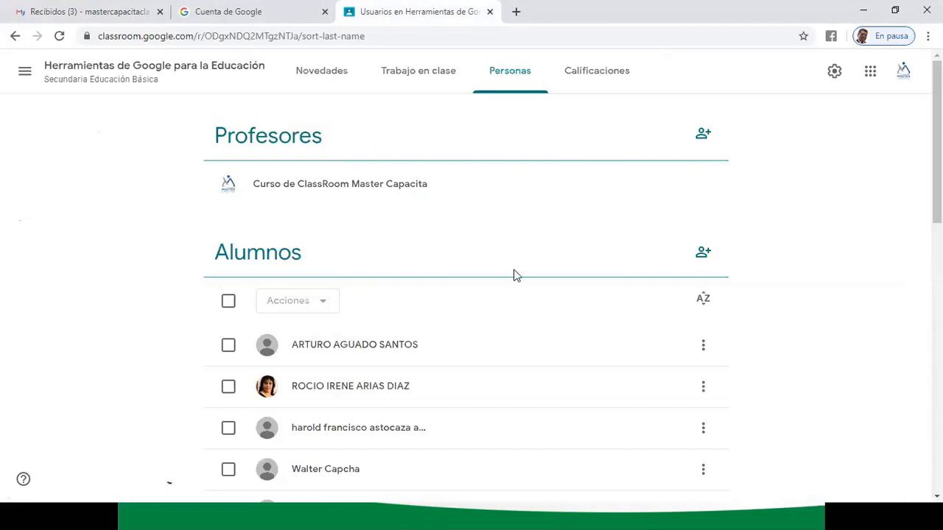
# - Invite a new student by pasted Gmail address, then open the Novedades stream
pyautogui.click(703, 252)
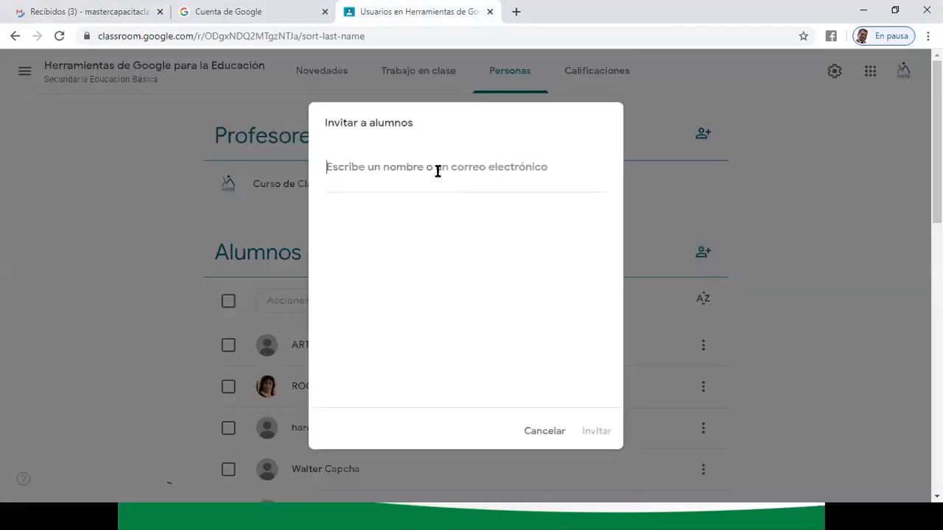
pyautogui.hotkey('ctrl', 'v')
pyautogui.click(431, 243)
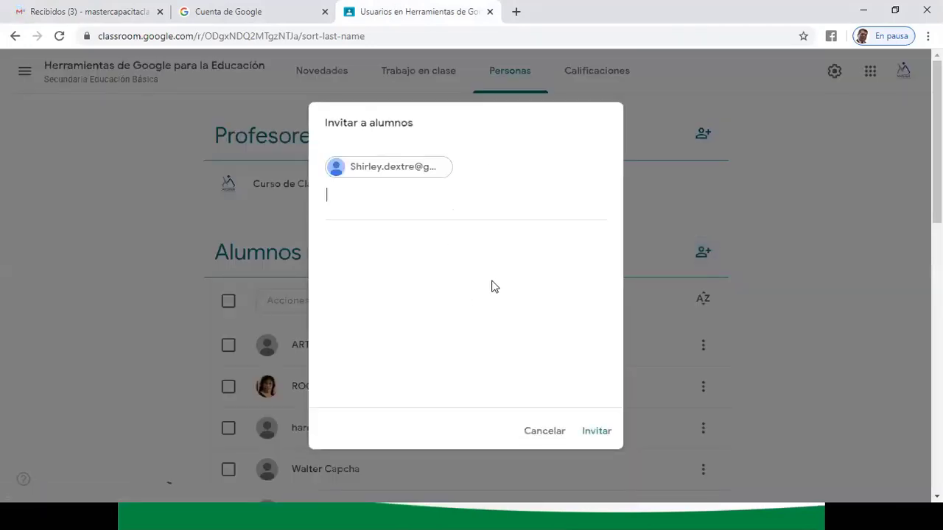
pyautogui.click(598, 432)
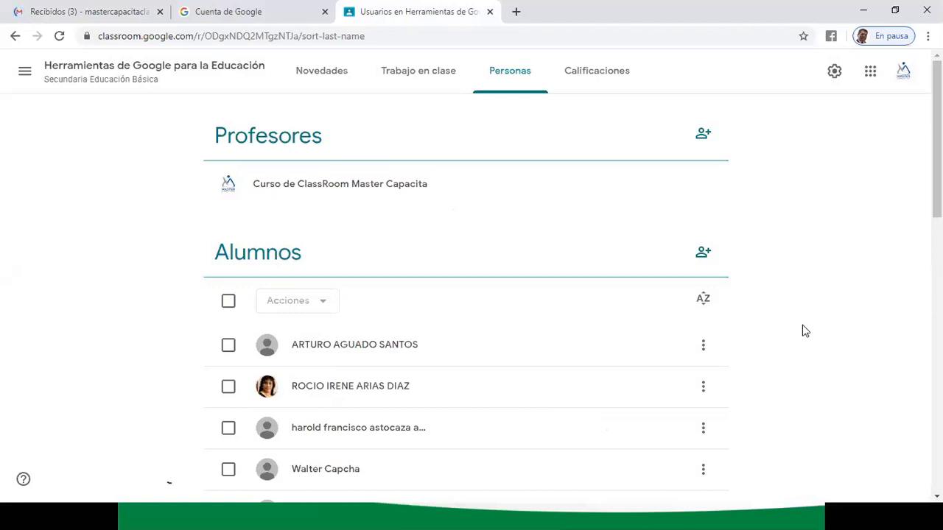
pyautogui.click(318, 71)
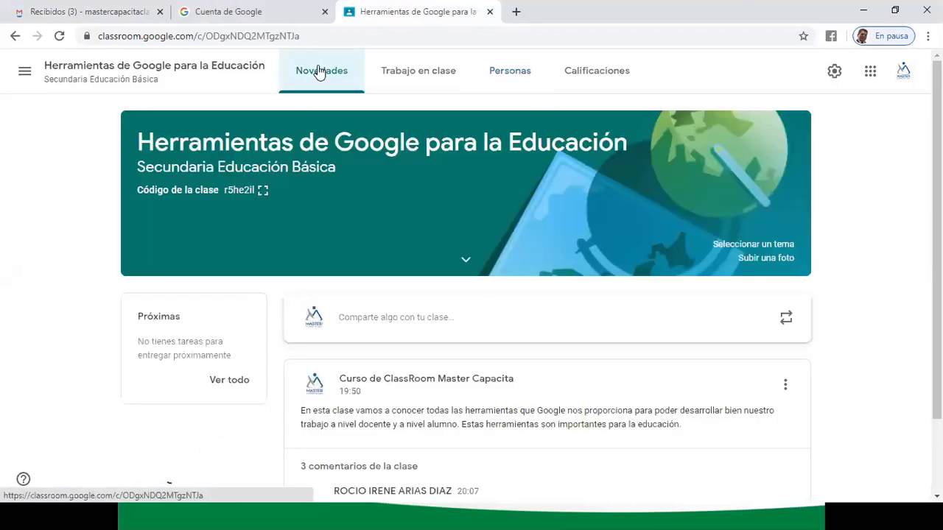
# - Go back to the class's Personas list via Trabajo en clase and scroll through it
pyautogui.click(430, 73)
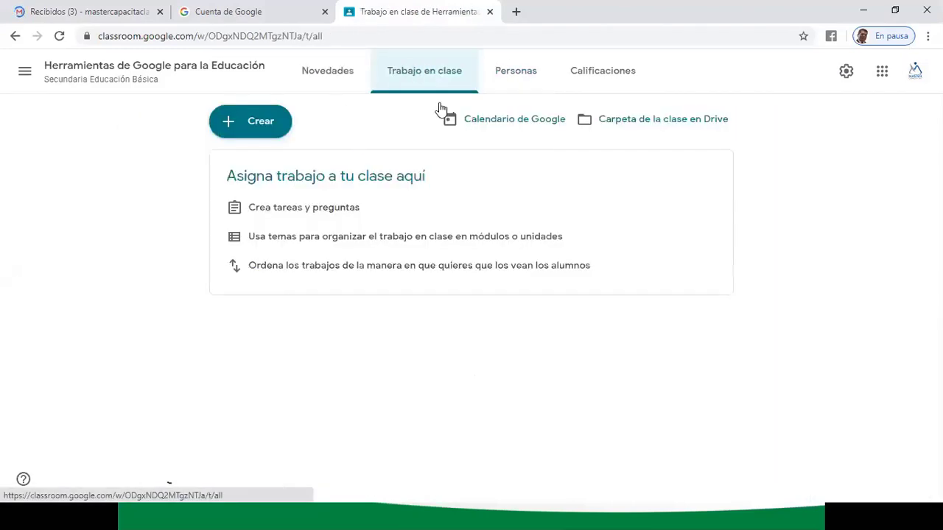
pyautogui.click(510, 70)
pyautogui.scroll(-3, 824, 316)
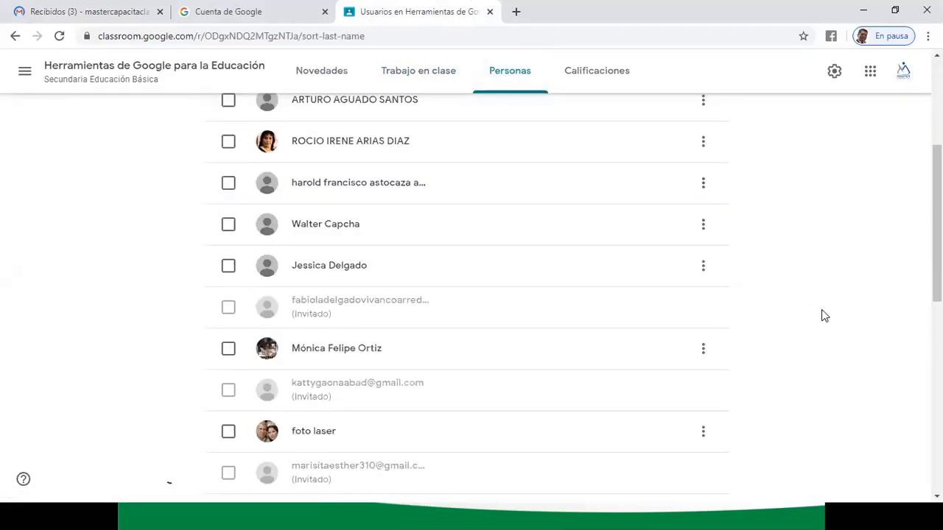
pyautogui.scroll(-7, 823, 315)
pyautogui.scroll(3, 822, 316)
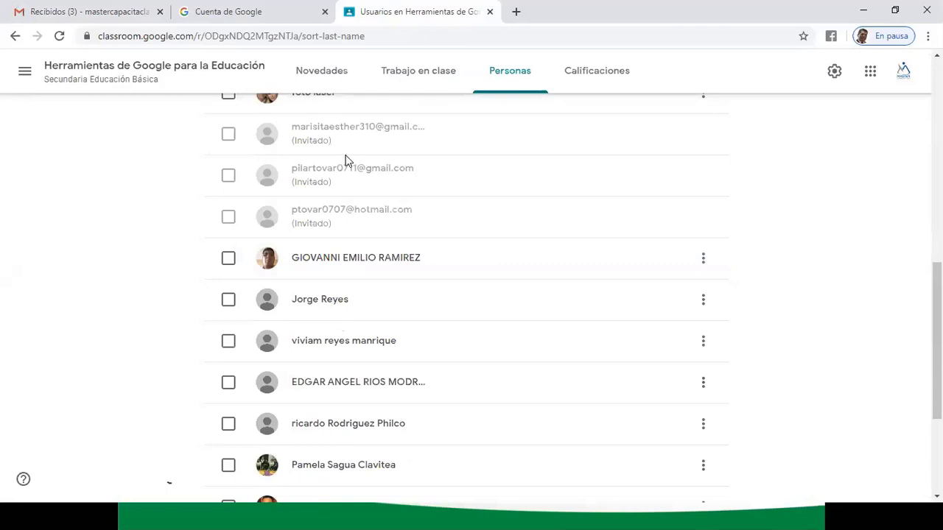
pyautogui.scroll(-3, 369, 162)
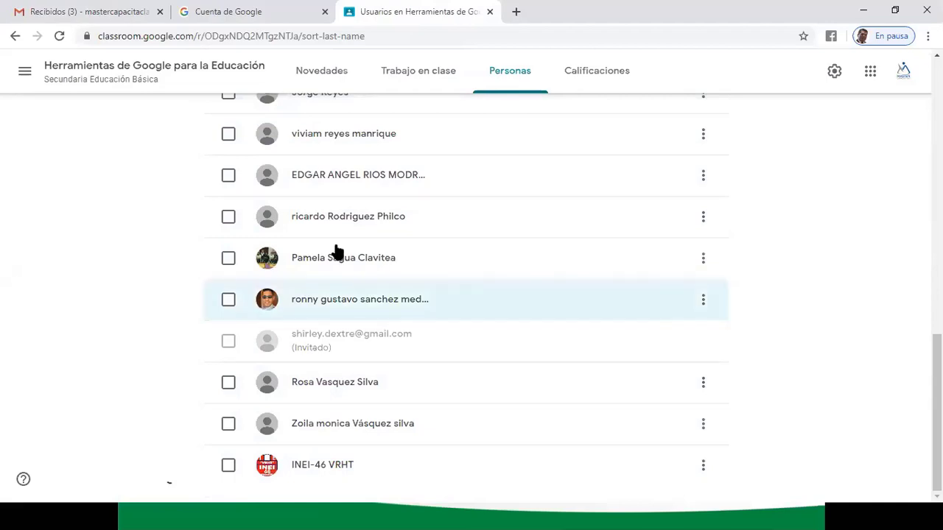
# - Tick an enrolled student, view and close their row options, then untick them
pyautogui.click(228, 178)
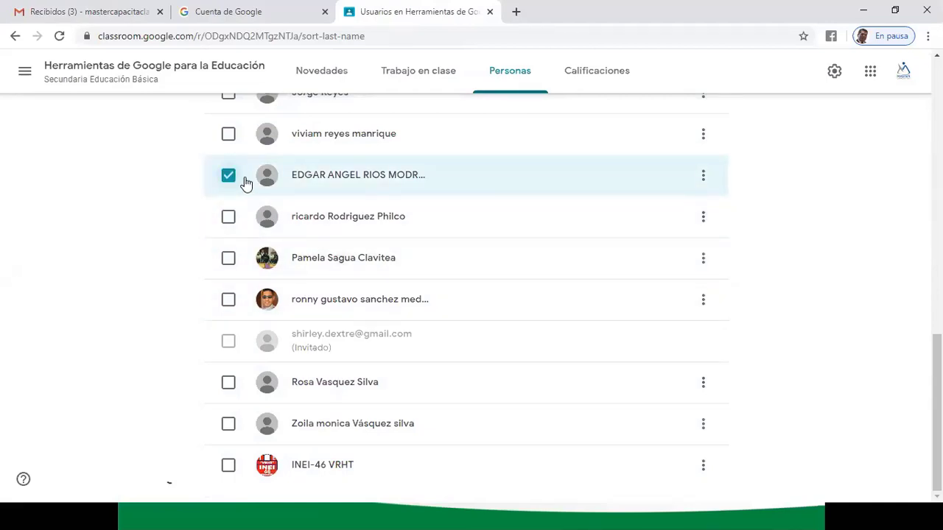
pyautogui.click(703, 175)
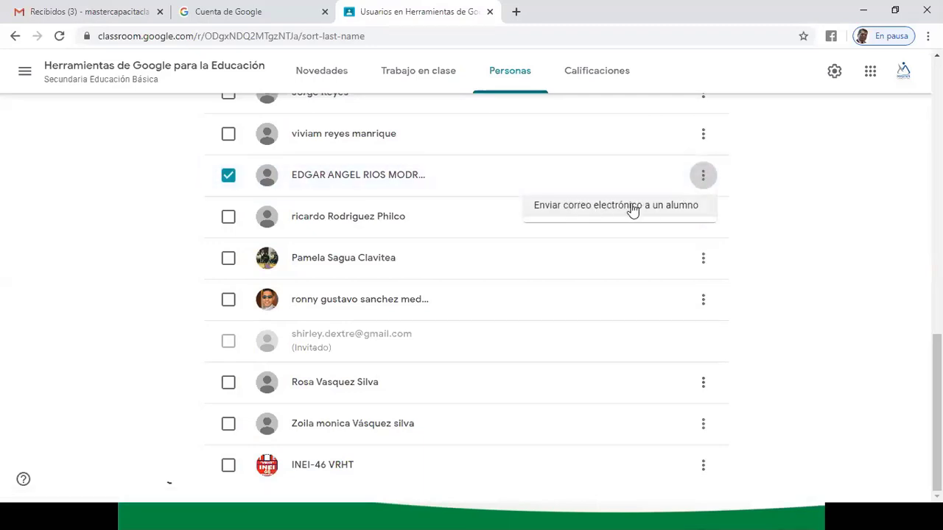
pyautogui.click(765, 248)
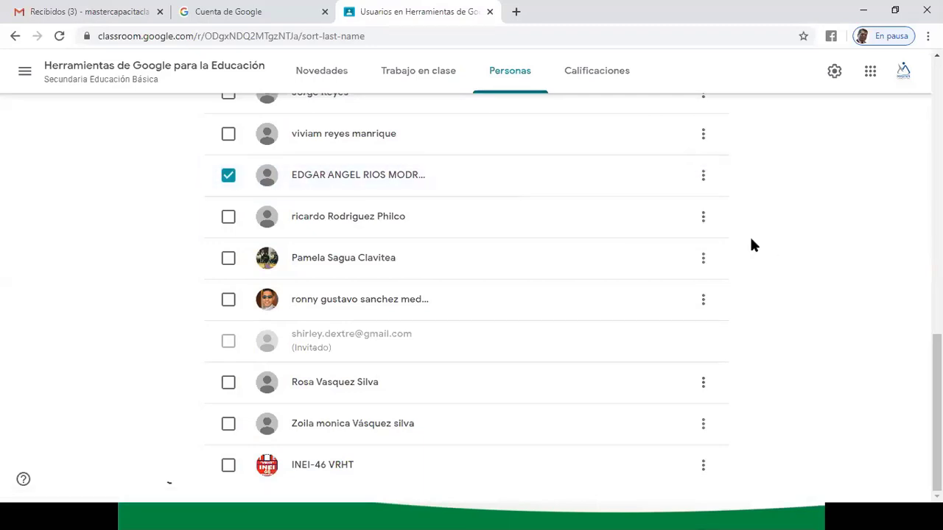
pyautogui.click(228, 177)
pyautogui.scroll(3, 215, 188)
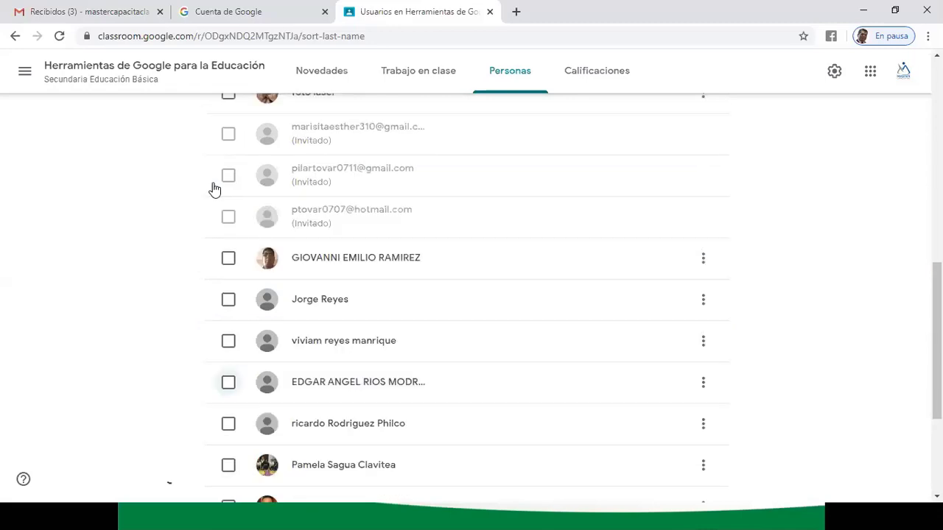
# - Select the invited student's entry and inspect the Acciones dropdown without applying anything
pyautogui.click(228, 177)
pyautogui.click(228, 180)
pyautogui.click(229, 183)
pyautogui.scroll(10, 228, 184)
pyautogui.scroll(-2, 228, 184)
pyautogui.scroll(1, 228, 184)
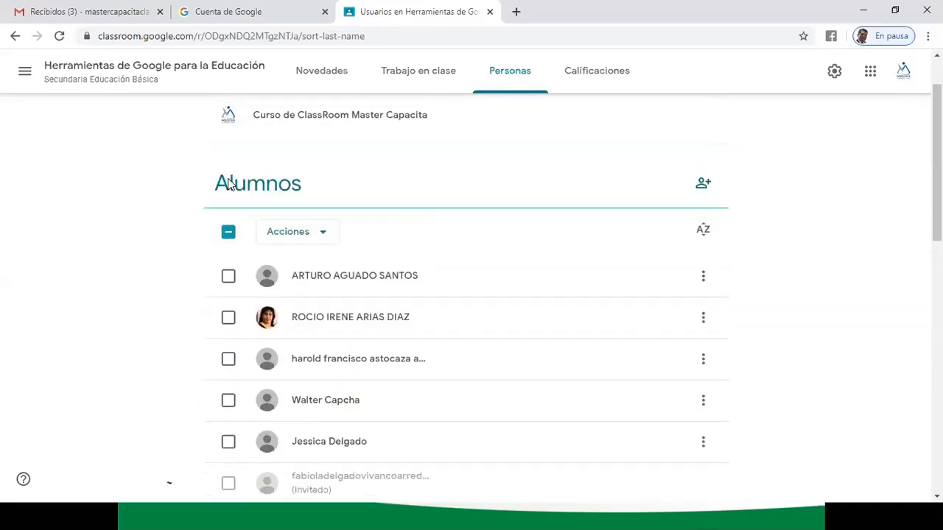
pyautogui.click(324, 234)
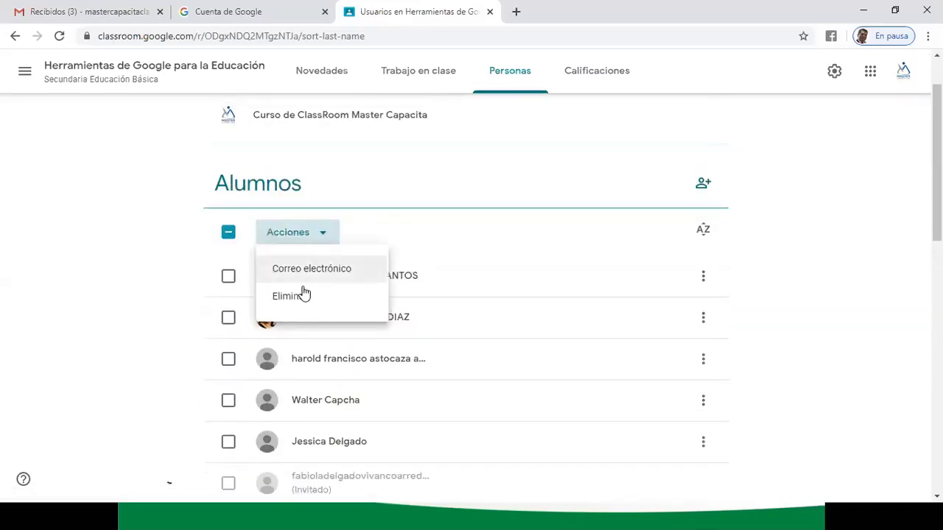
pyautogui.click(115, 273)
# - Add another enrolled student to the selection, review Acciones again, and close it unapplied
pyautogui.scroll(-4, 86, 360)
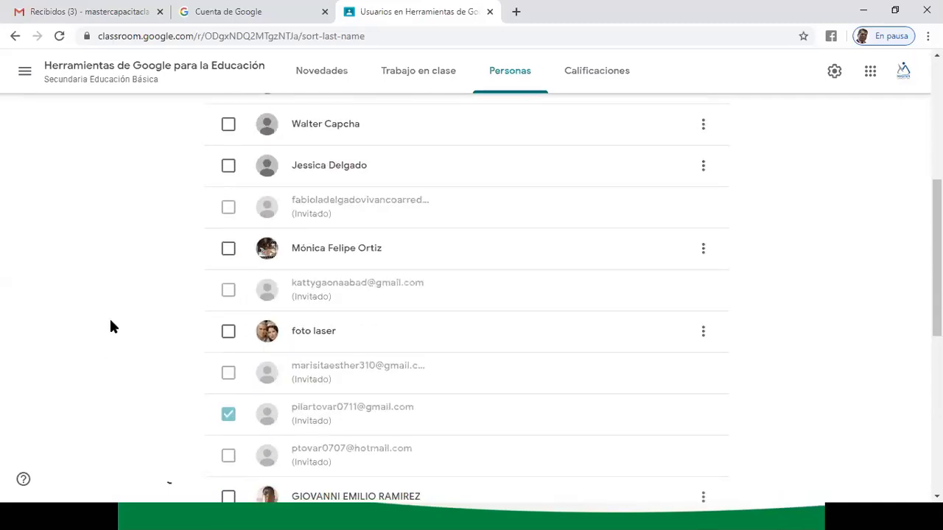
pyautogui.click(228, 249)
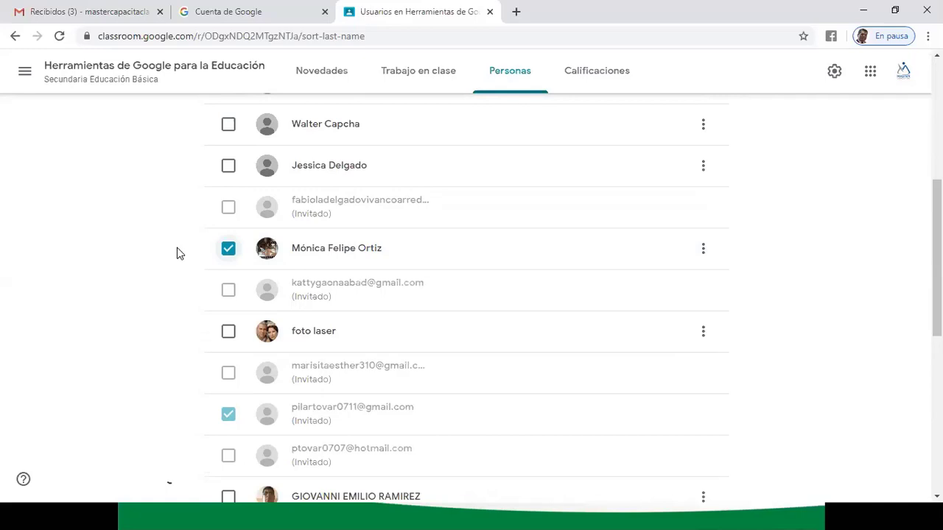
pyautogui.scroll(5, 164, 242)
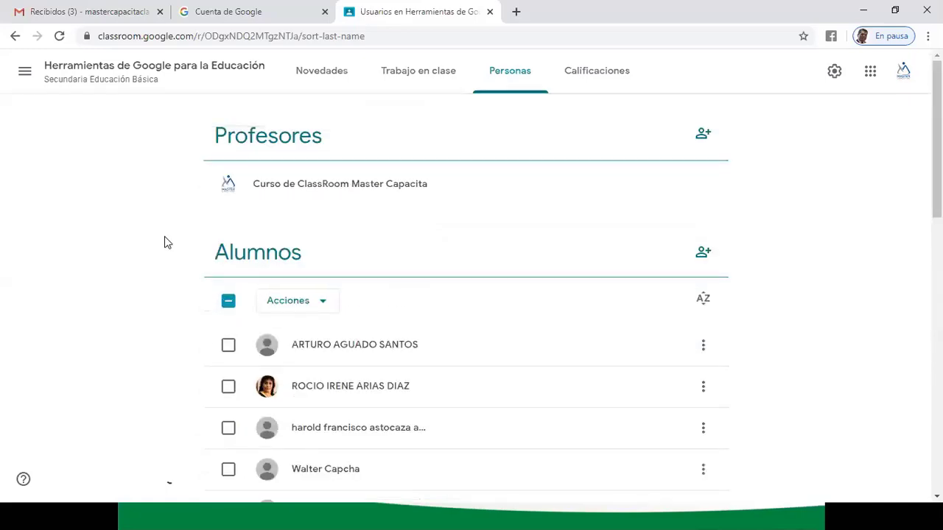
pyautogui.scroll(-1, 206, 276)
pyautogui.click(324, 236)
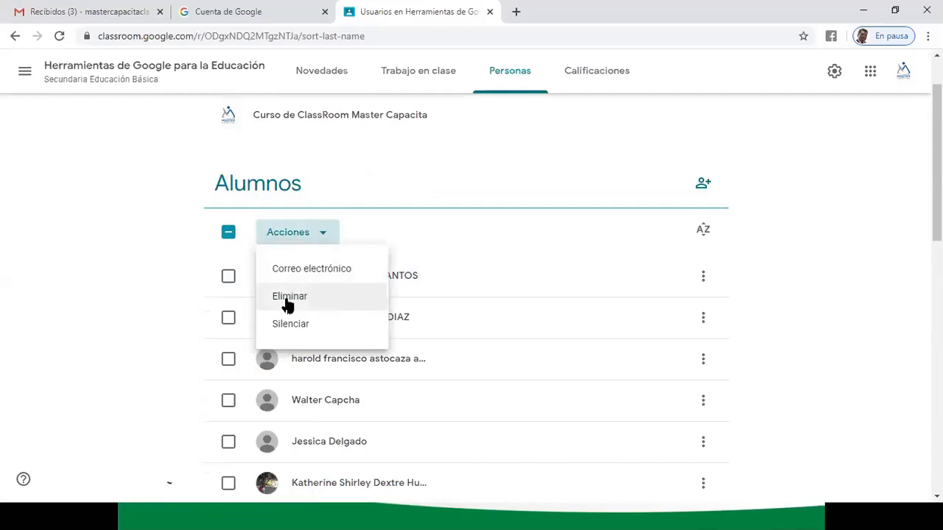
pyautogui.click(143, 288)
pyautogui.scroll(-5, 143, 288)
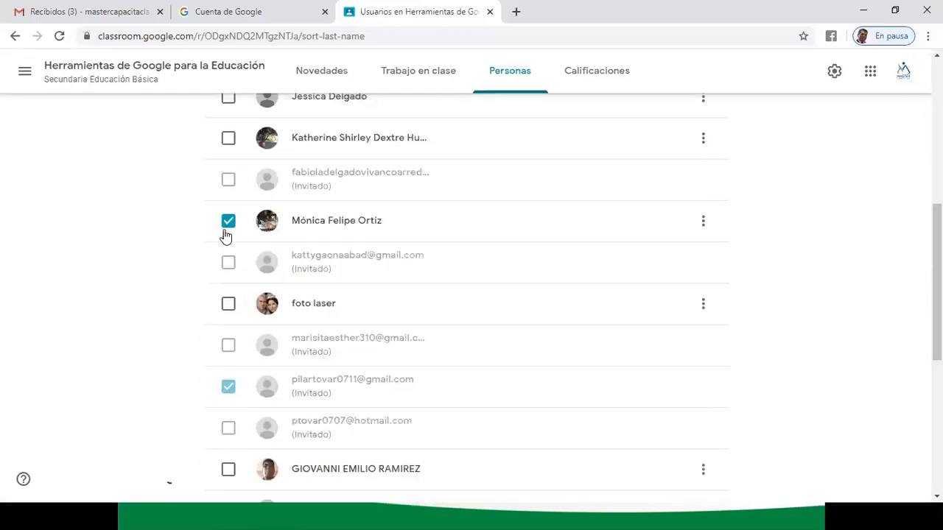
pyautogui.scroll(6, 125, 305)
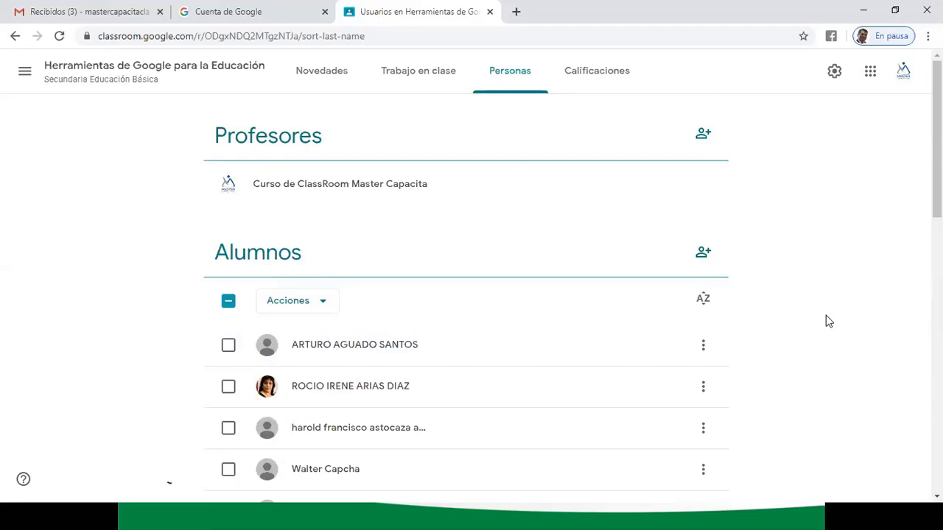
pyautogui.scroll(-11, 828, 321)
pyautogui.scroll(6, 829, 321)
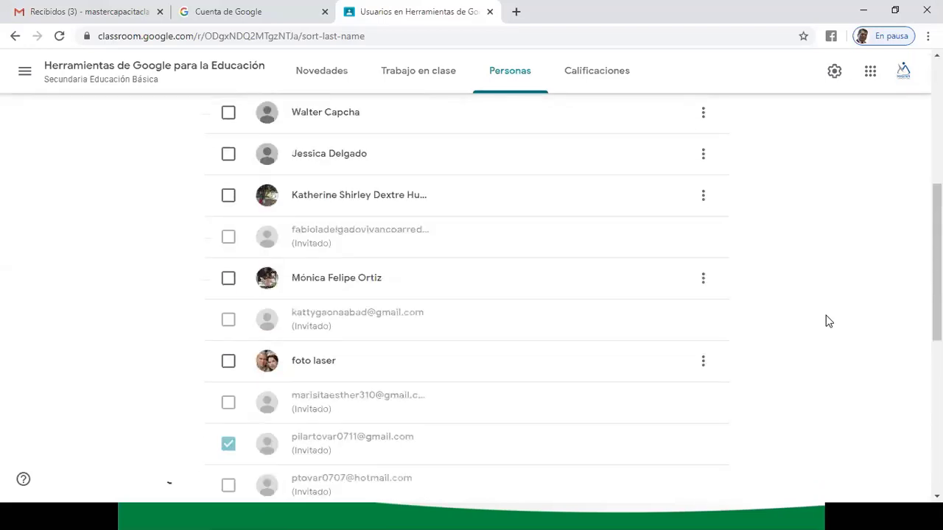
pyautogui.scroll(5, 829, 321)
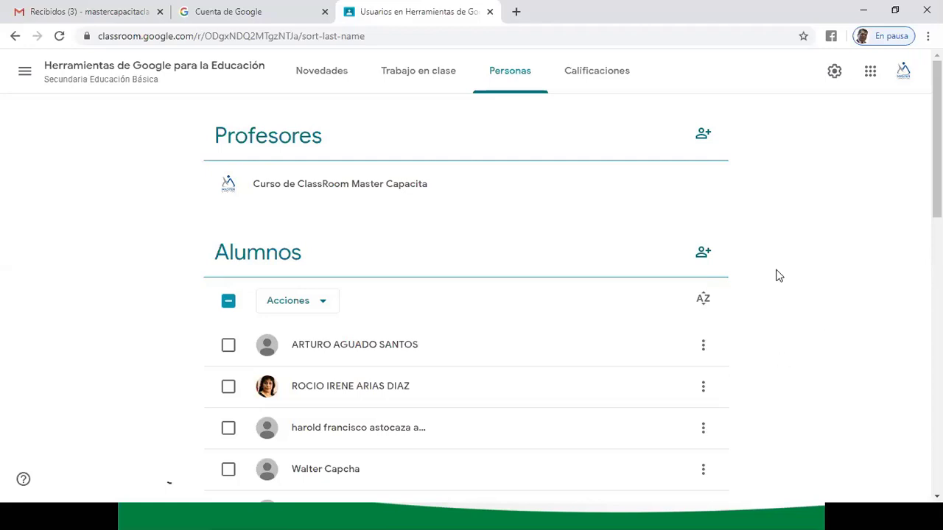
# - Go to the Google Account page and scroll through its personal information section
pyautogui.click(869, 71)
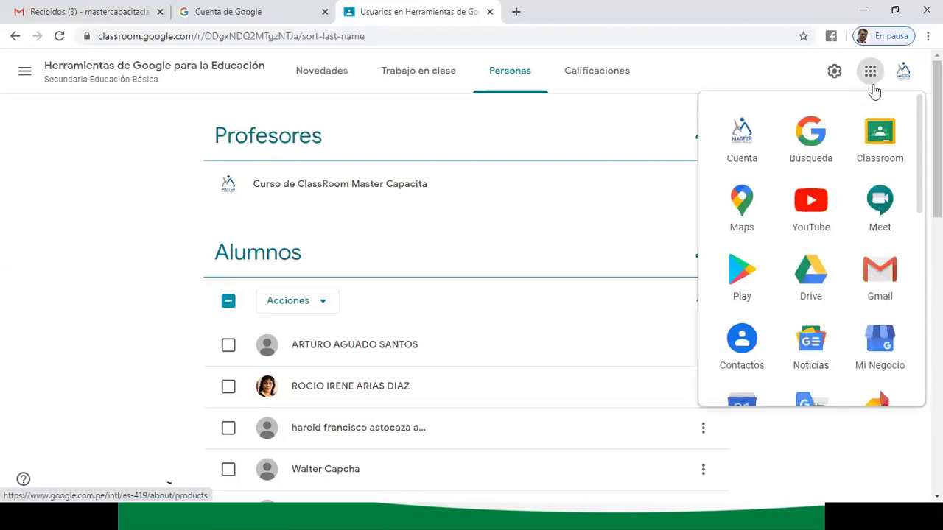
pyautogui.click(737, 132)
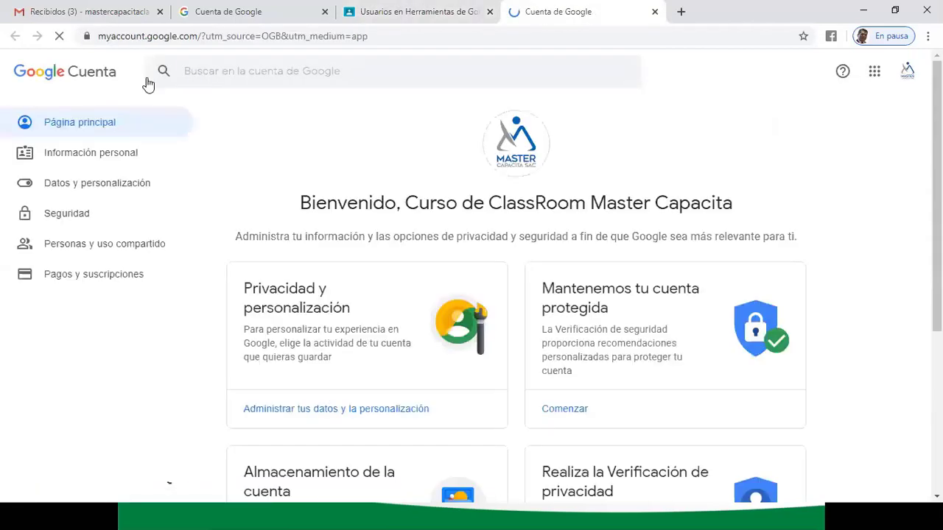
pyautogui.click(124, 152)
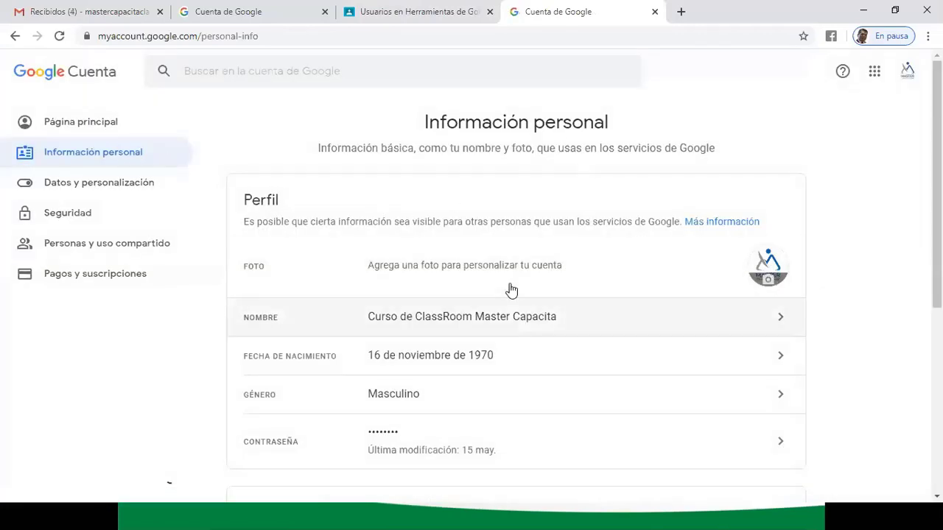
pyautogui.scroll(-1, 797, 337)
pyautogui.scroll(-1, 803, 335)
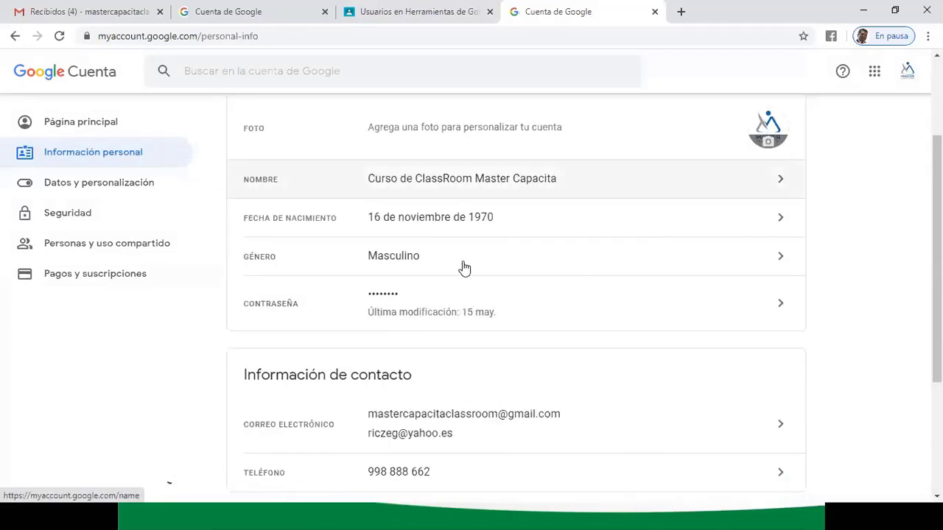
pyautogui.scroll(2, 104, 177)
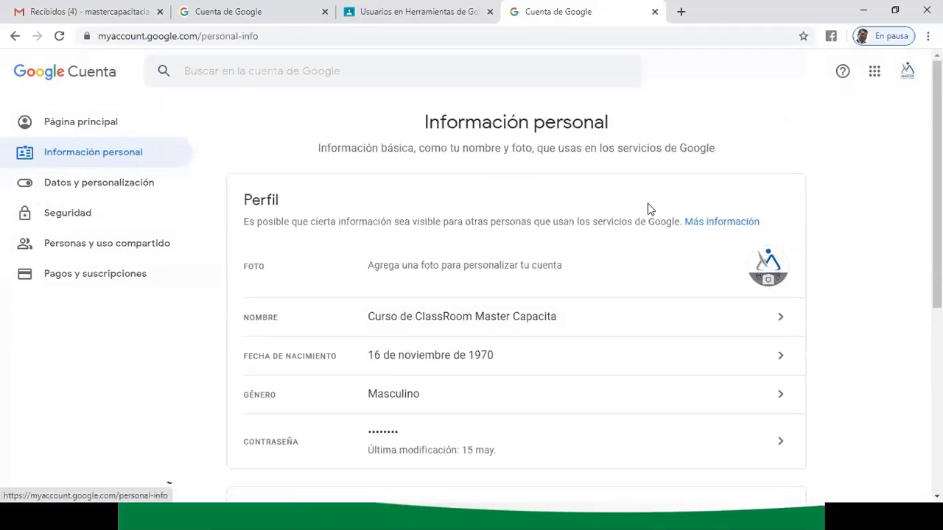
# - Open Classroom in a new tab, revisit Account personal information, then open Classroom again
pyautogui.click(874, 70)
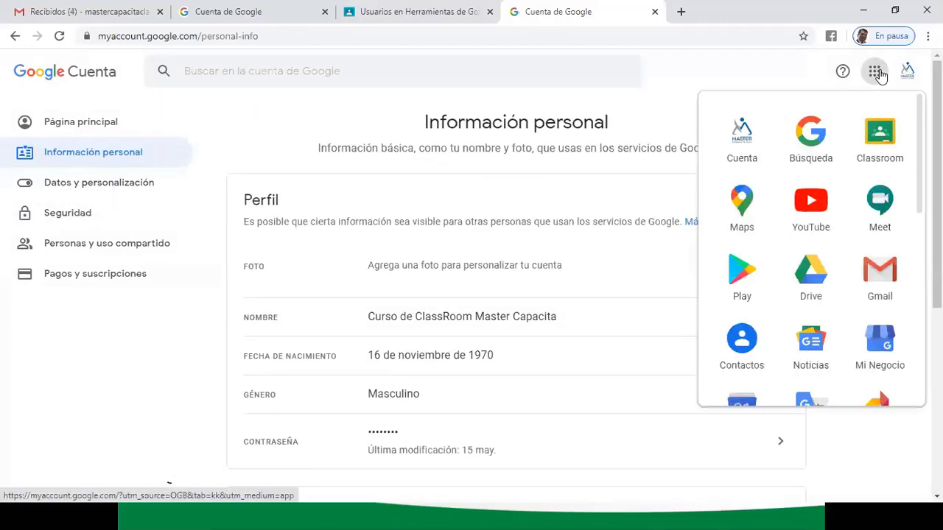
pyautogui.click(877, 131)
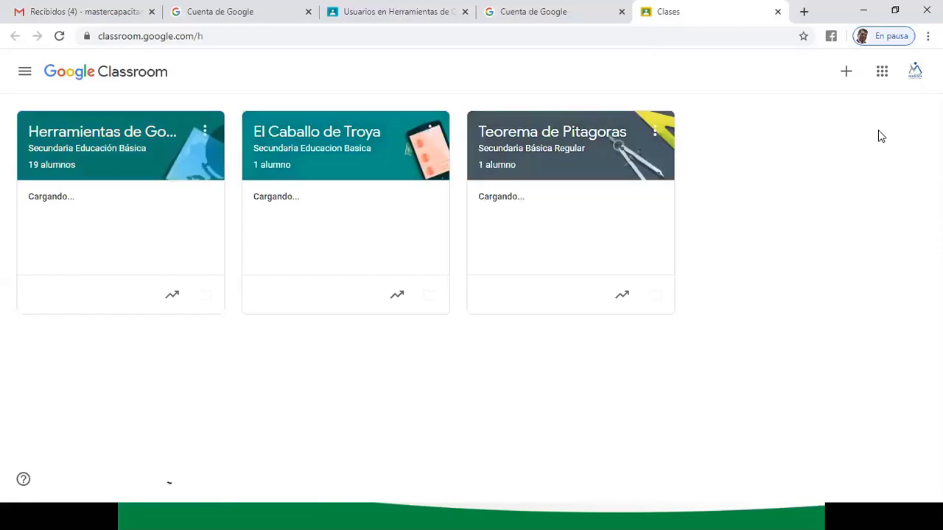
pyautogui.click(880, 73)
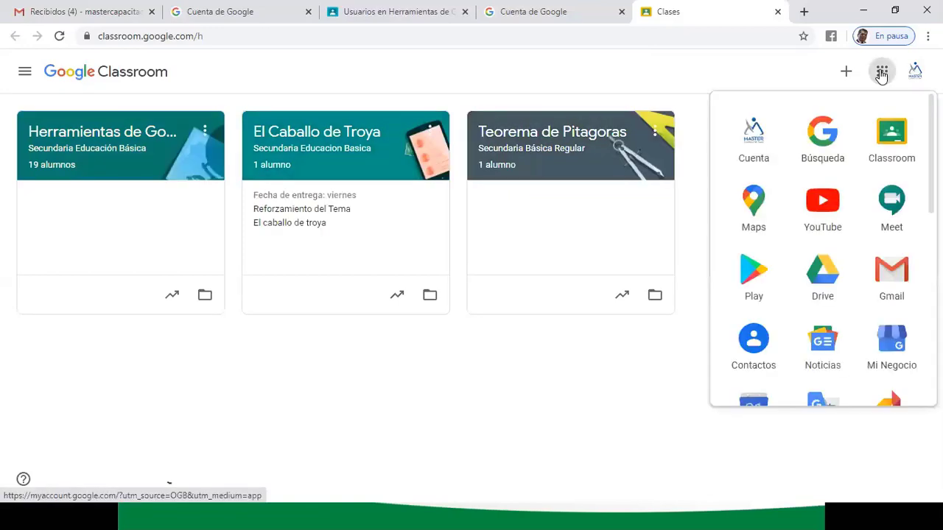
pyautogui.click(751, 131)
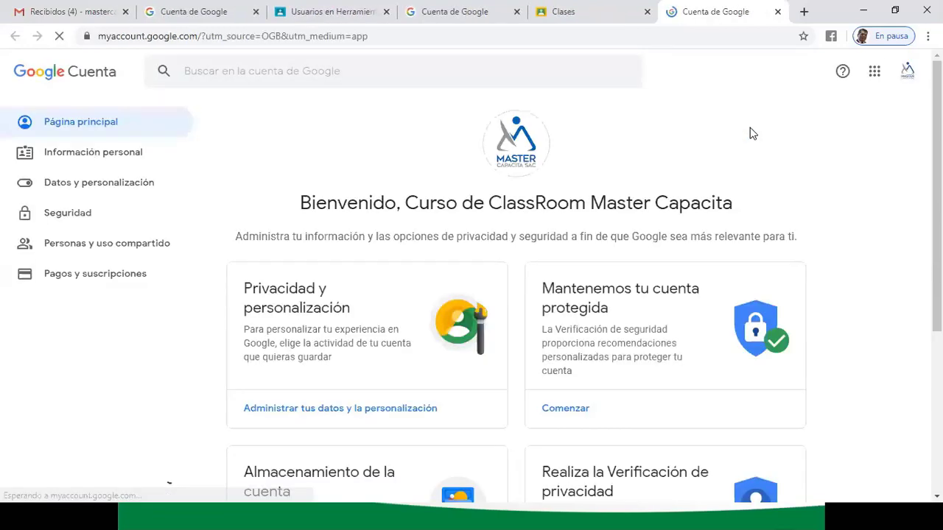
pyautogui.click(65, 156)
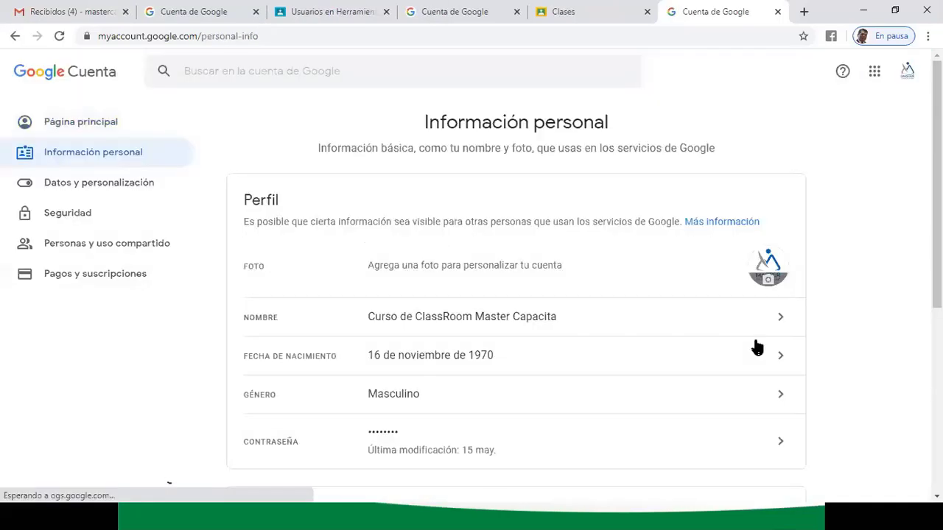
pyautogui.click(874, 71)
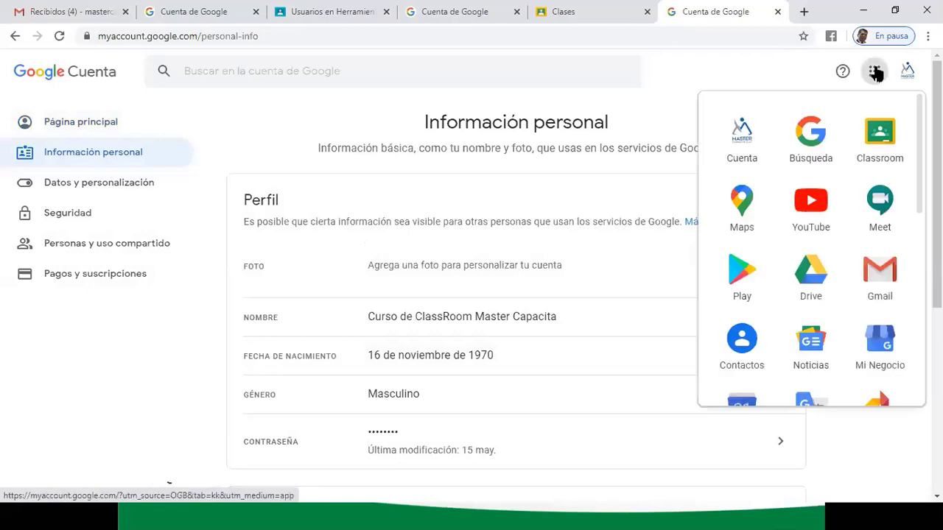
pyautogui.click(880, 134)
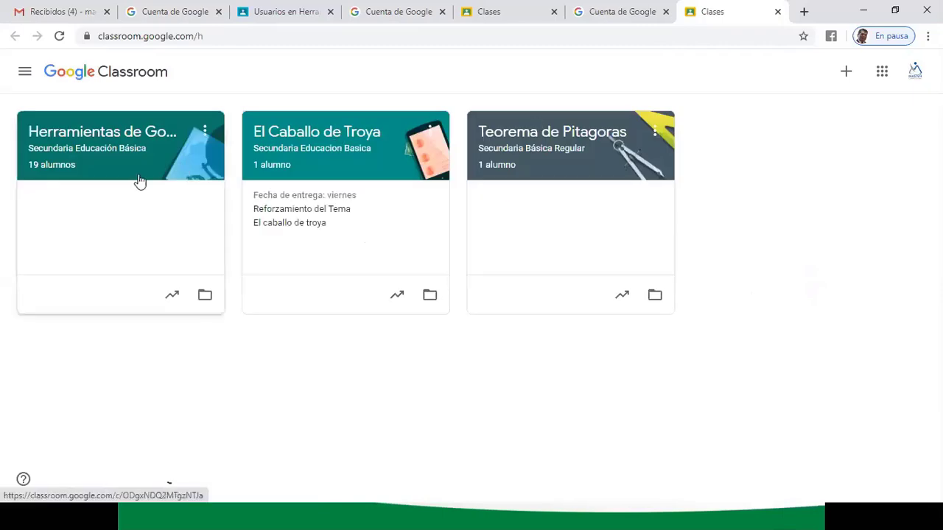
# - Enter the Herramientas de Google para la Educación class and dismiss the student-tracking tip
pyautogui.click(74, 169)
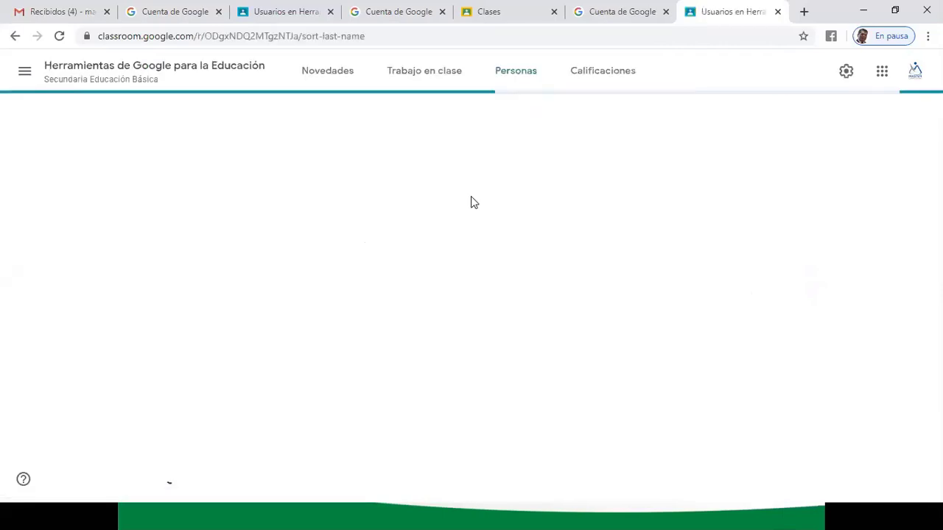
pyautogui.scroll(-5, 851, 344)
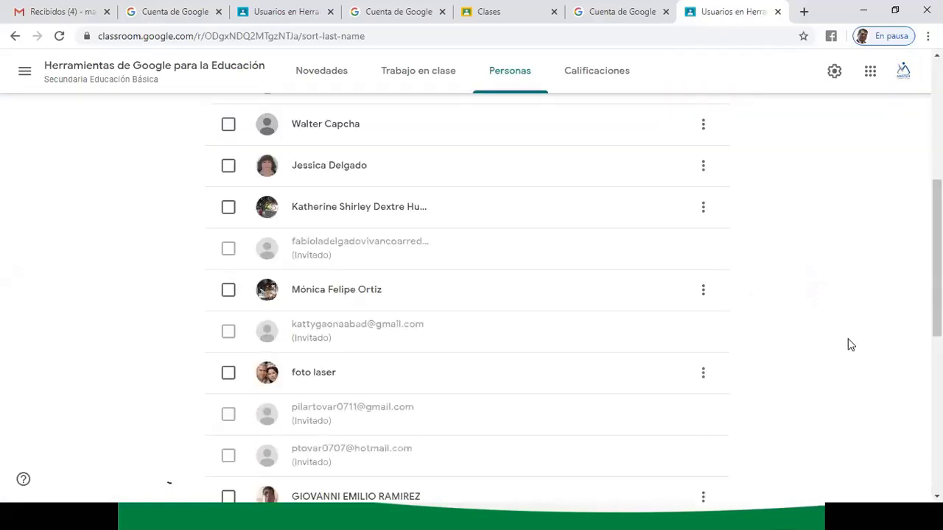
pyautogui.scroll(5, 850, 344)
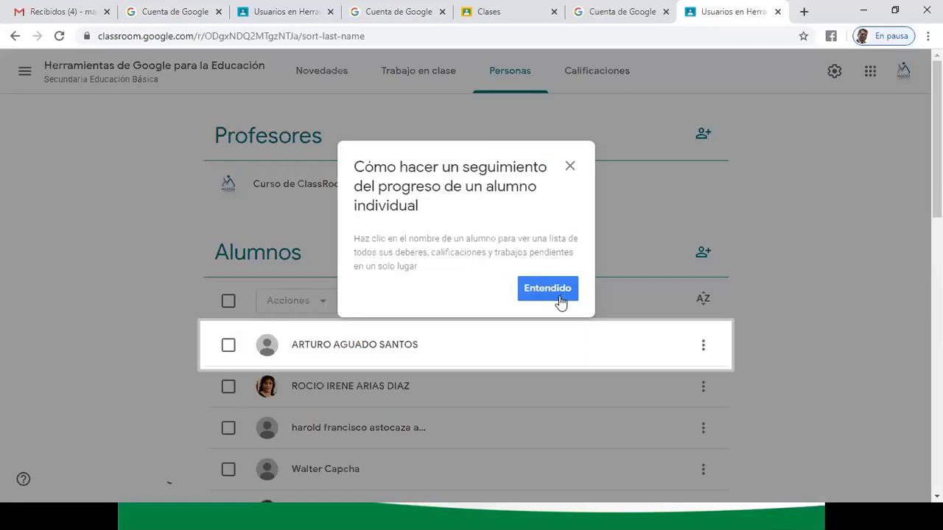
pyautogui.click(556, 293)
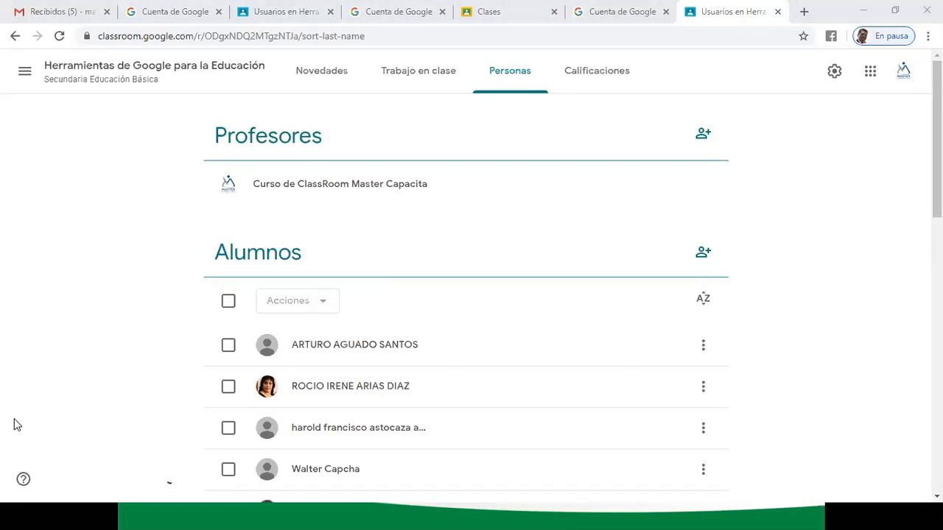
pyautogui.click(703, 251)
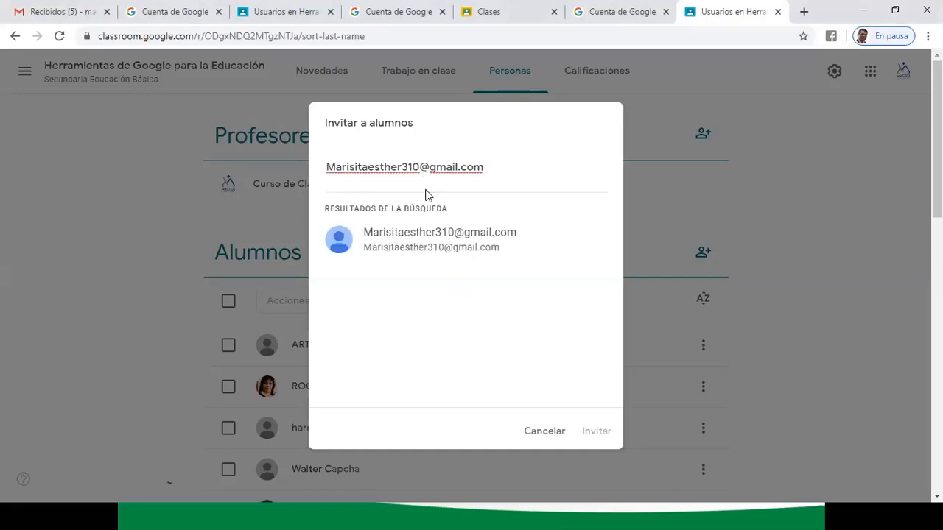
pyautogui.click(432, 232)
pyautogui.click(596, 433)
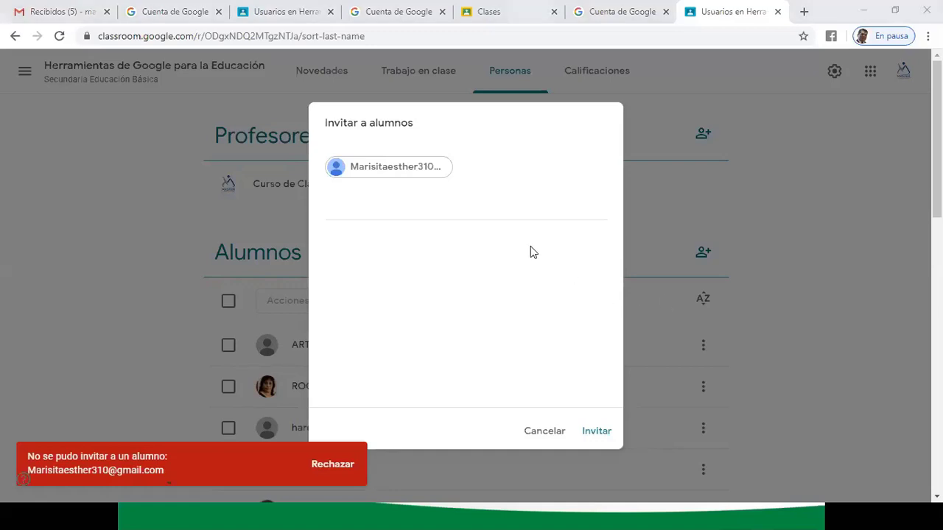
pyautogui.click(592, 428)
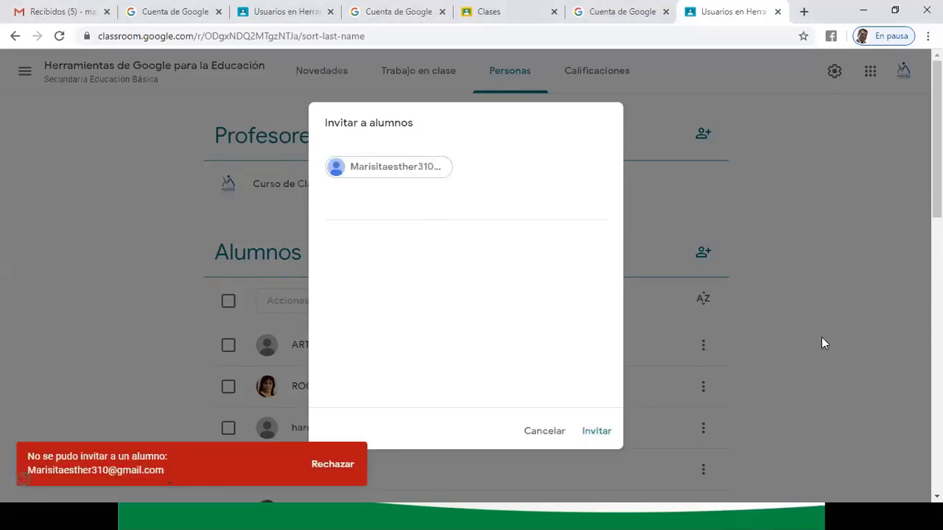
pyautogui.moveTo(391, 174)
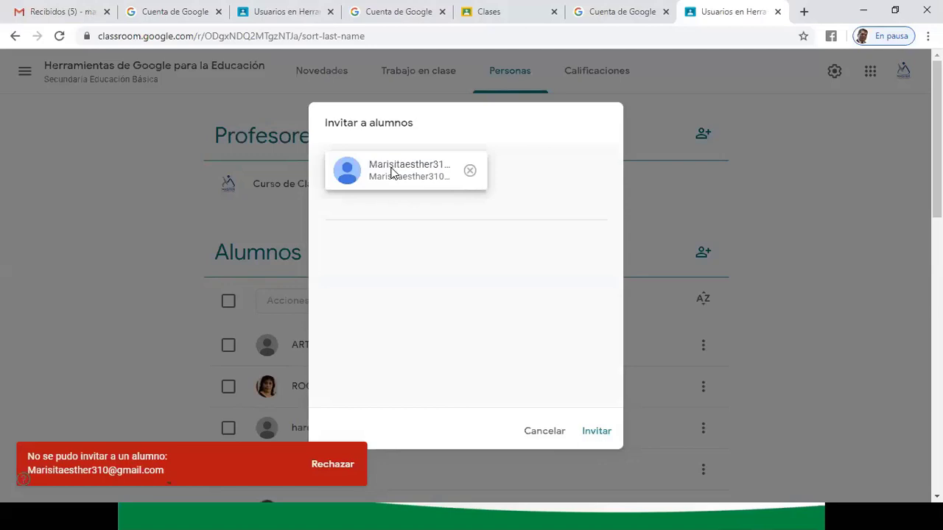
pyautogui.click(470, 171)
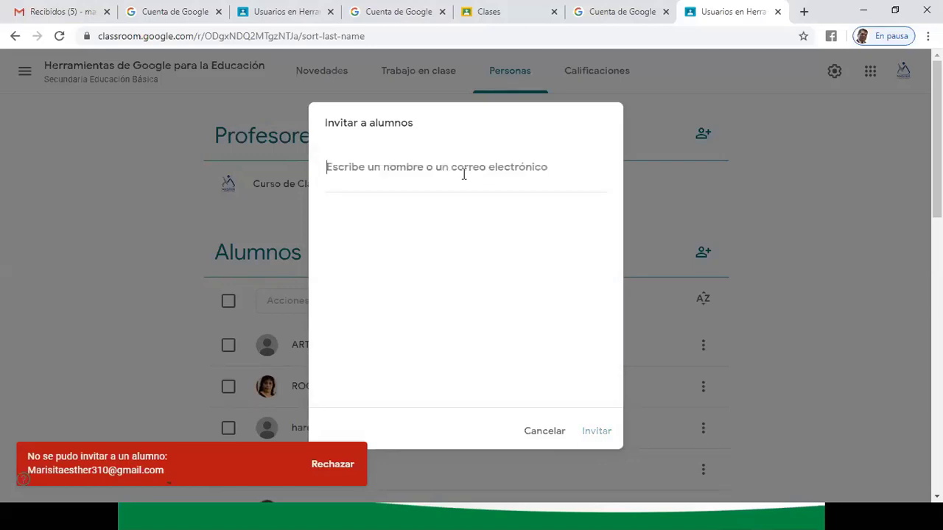
pyautogui.hotkey('ctrl', 'v')
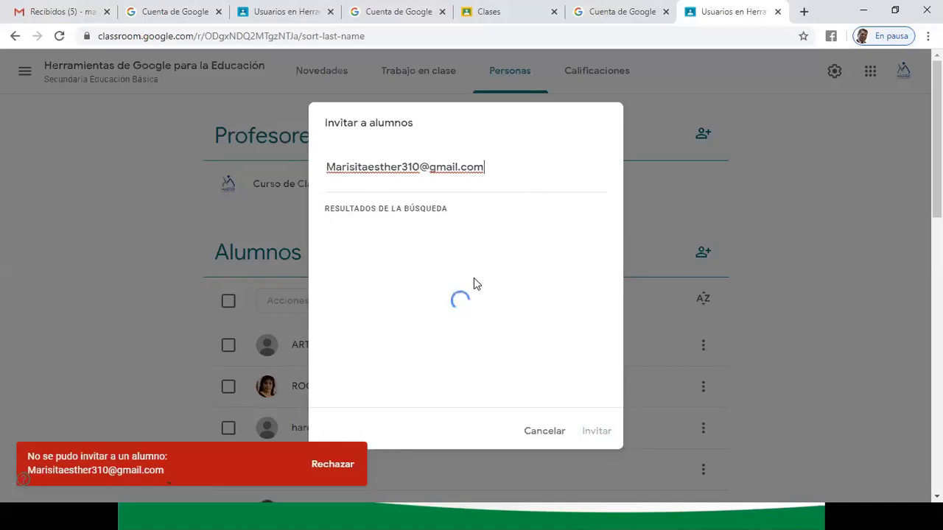
pyautogui.click(459, 258)
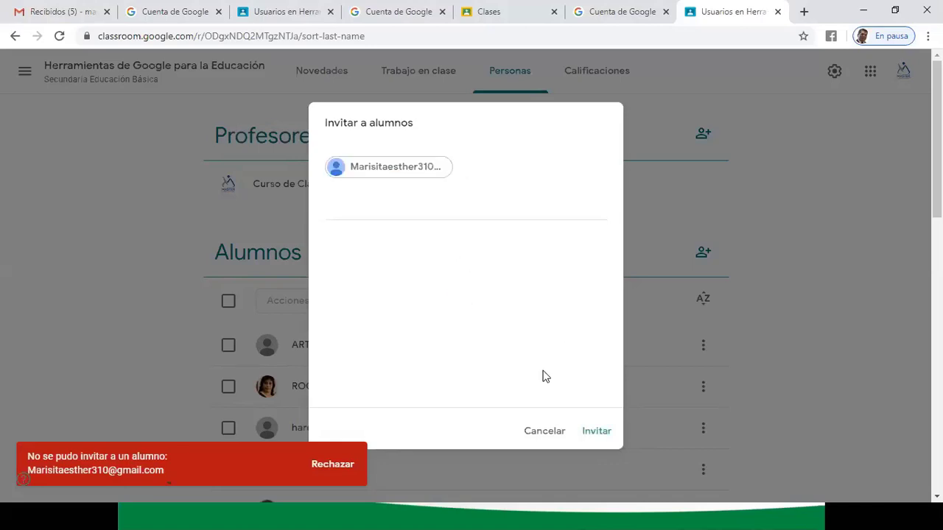
pyautogui.click(591, 433)
pyautogui.click(541, 436)
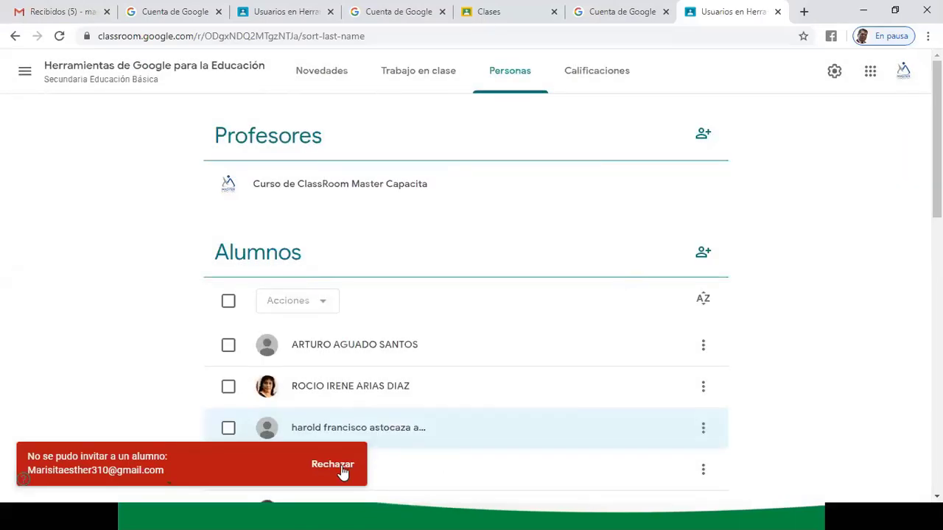
pyautogui.click(341, 468)
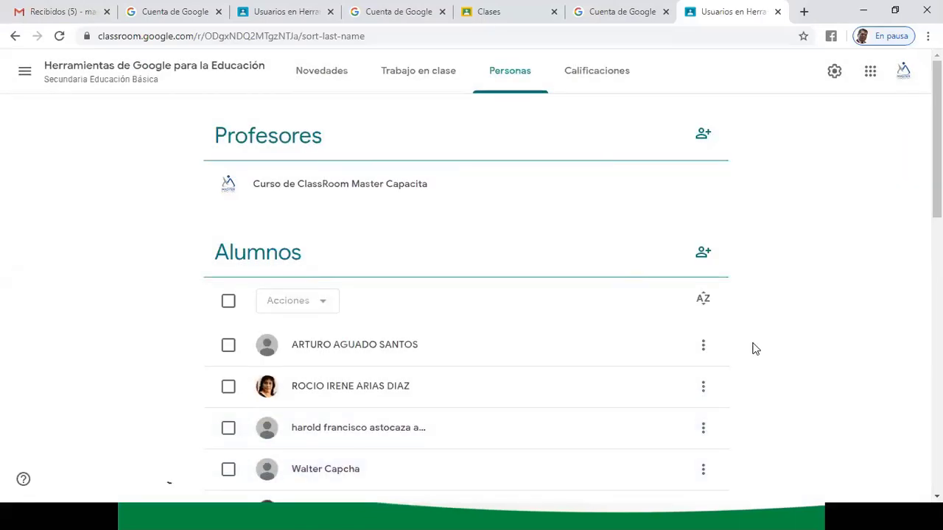